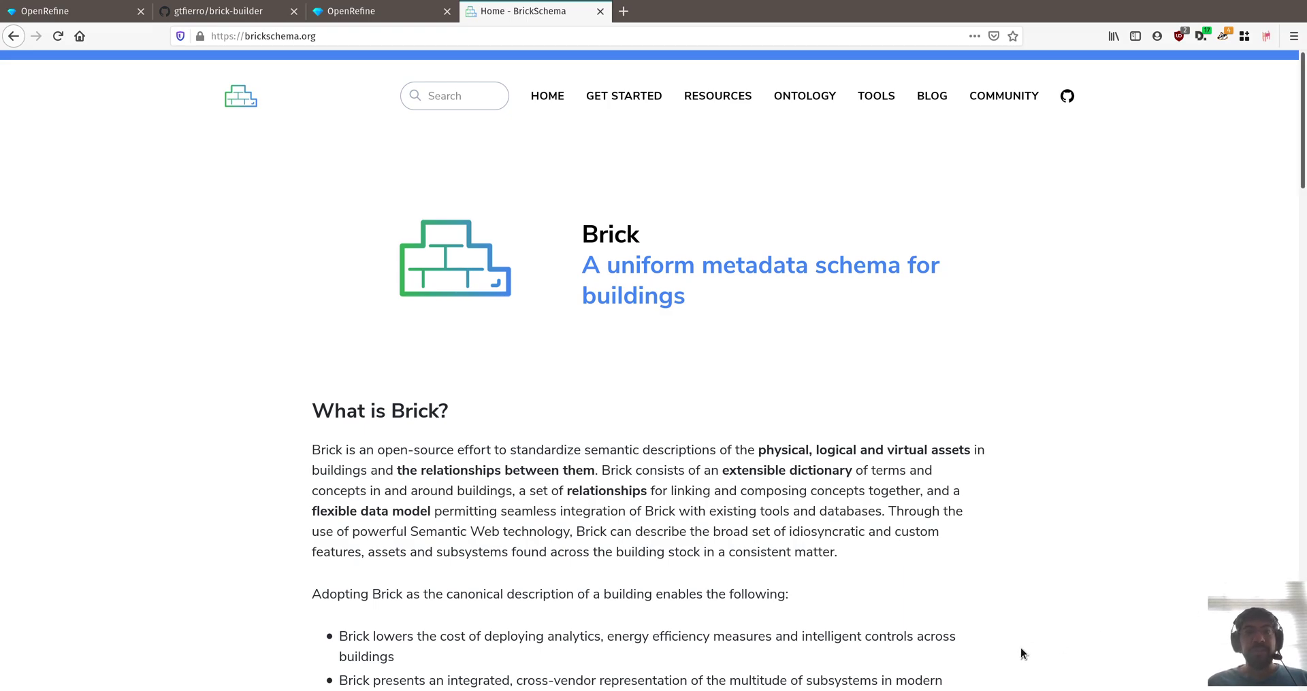
Show the openrefine.org Welcome page that introduces OpenRefine as a messy-data cleaning tool.
key(ctrl+Page_Up)
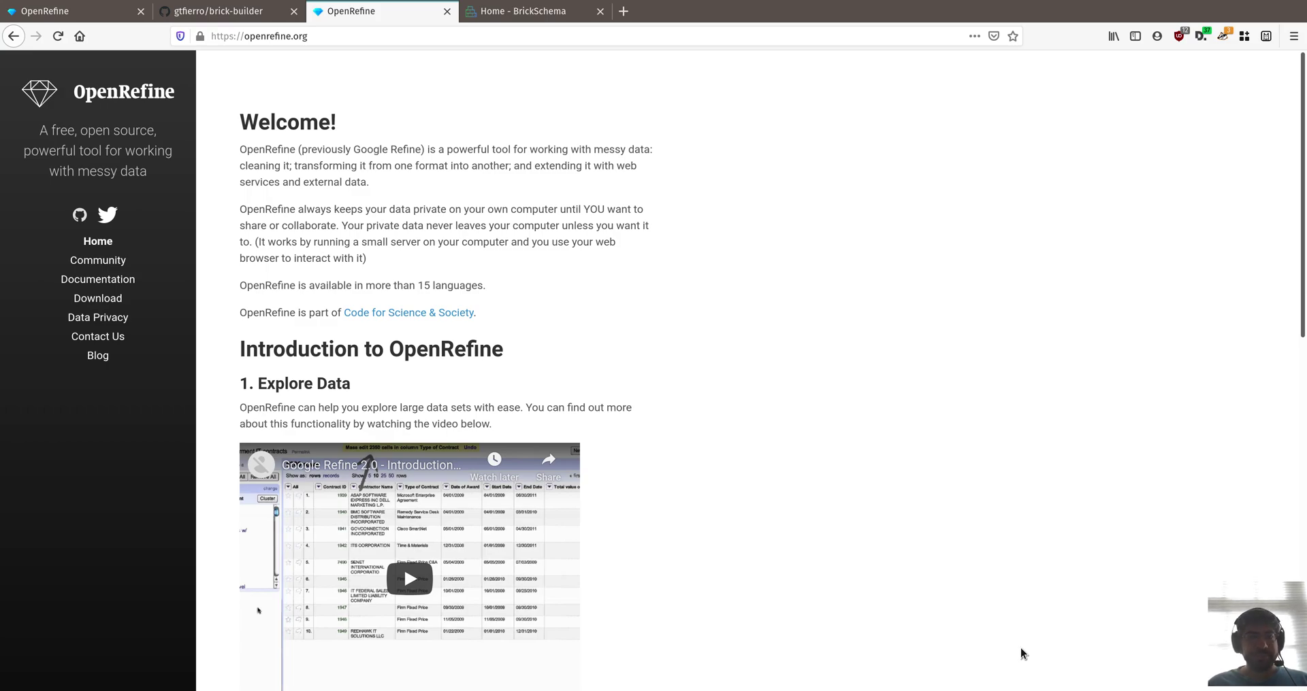
Show the brick-builder GitHub repository with make.py, CSV sheets, templates and the CSV-to-Brick README.
key(ctrl+shift+Tab)
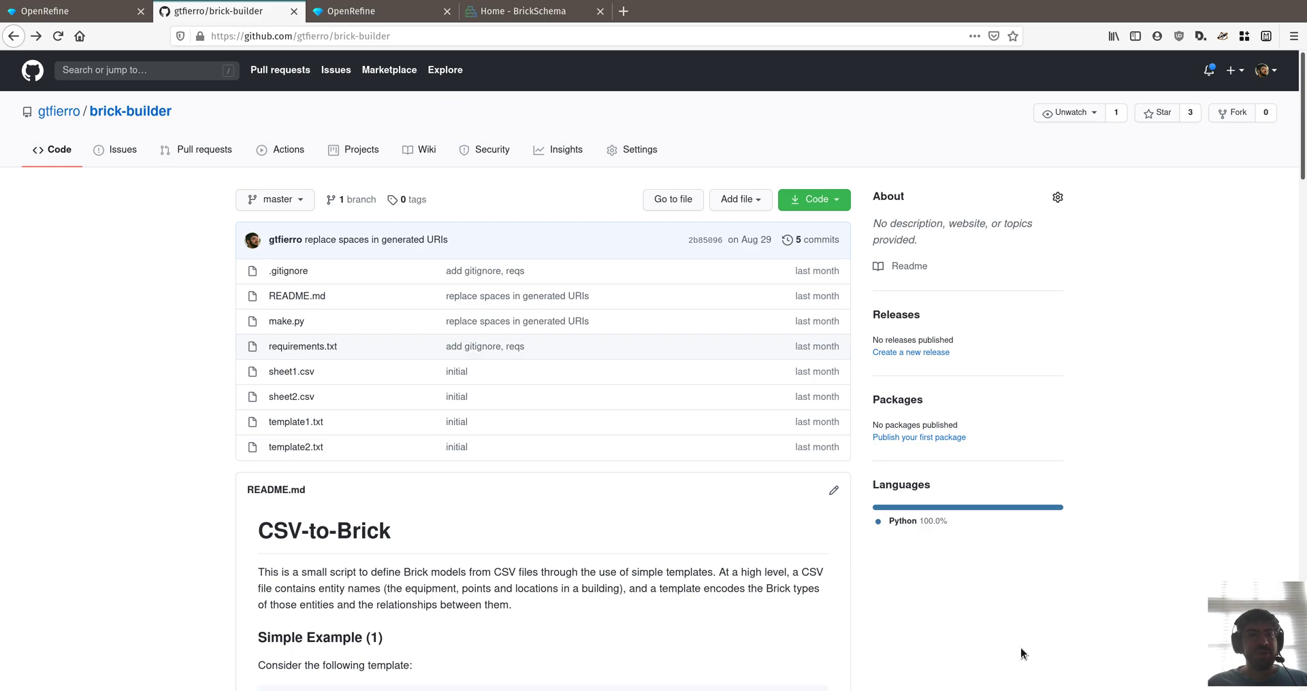
On OpenRefine's Create Project page, enter the site metadata CSV's URL as a web address source.
key(ctrl+Page_Up)
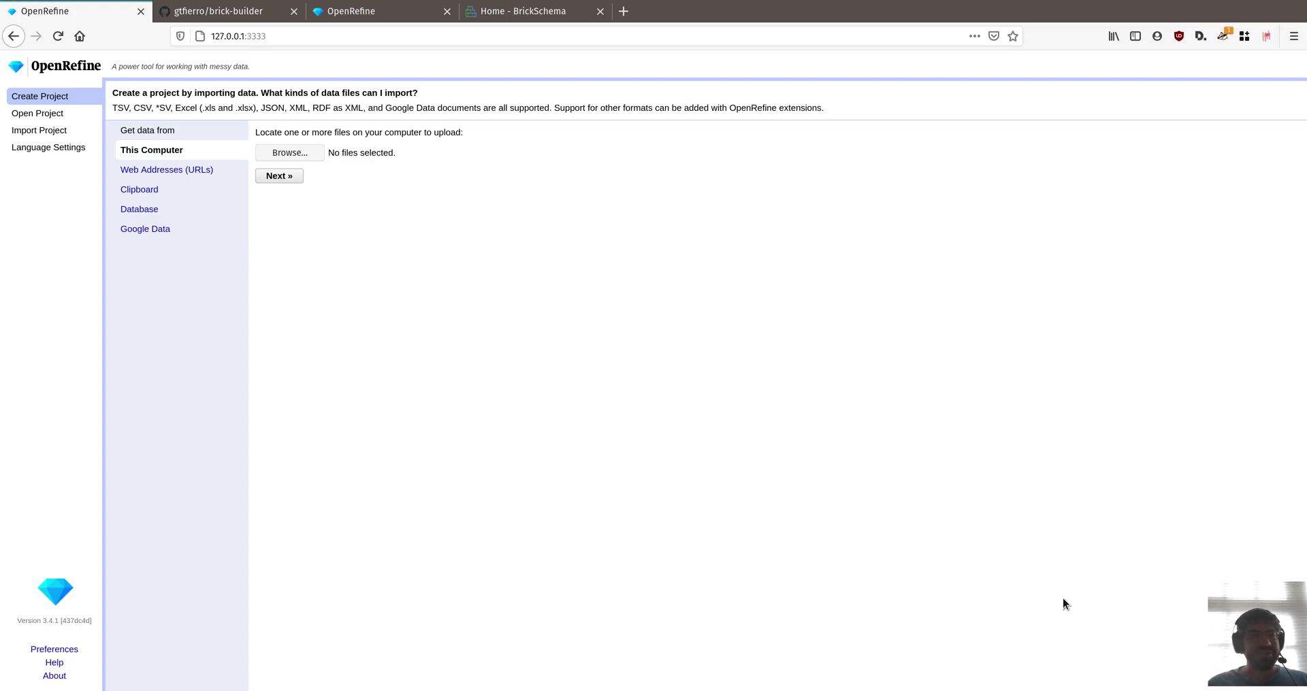
click(207, 173)
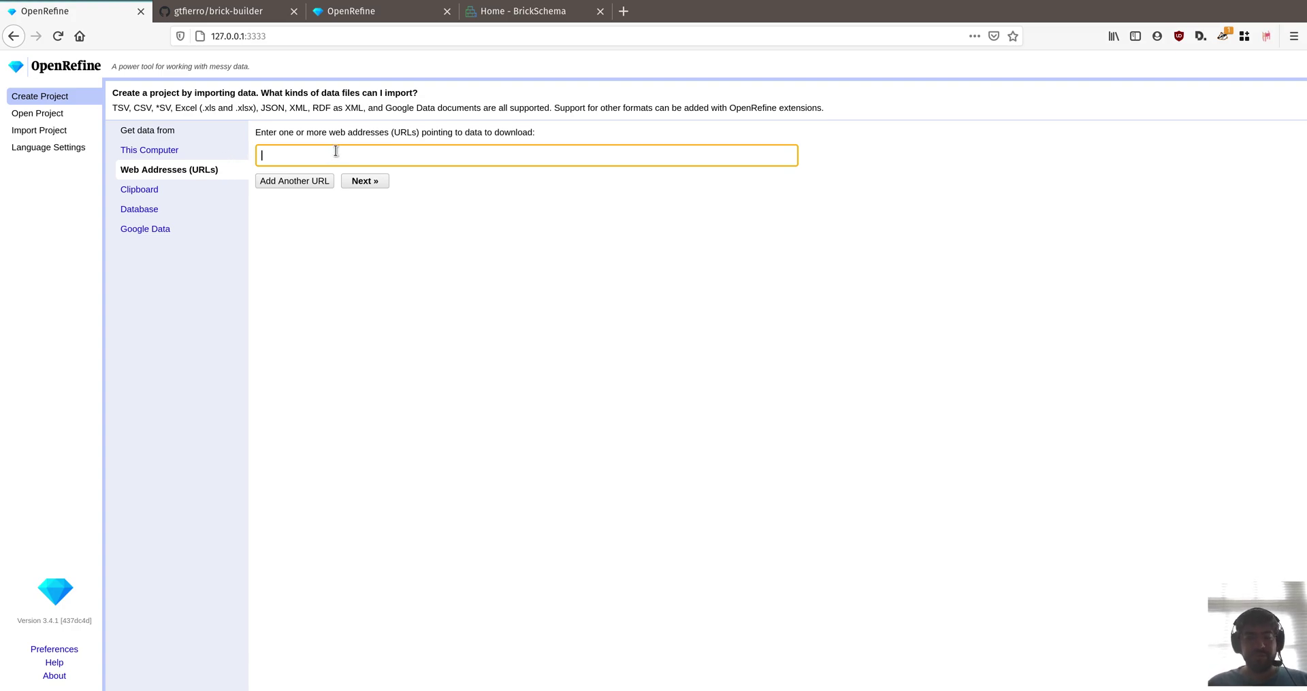
text(http://data.mortardata.org.s3-us-west-1.amazonaws.com/metadata/site-f10ab0c3-f0c8-4732-b48b-ac9d14cb3cf7.csv)
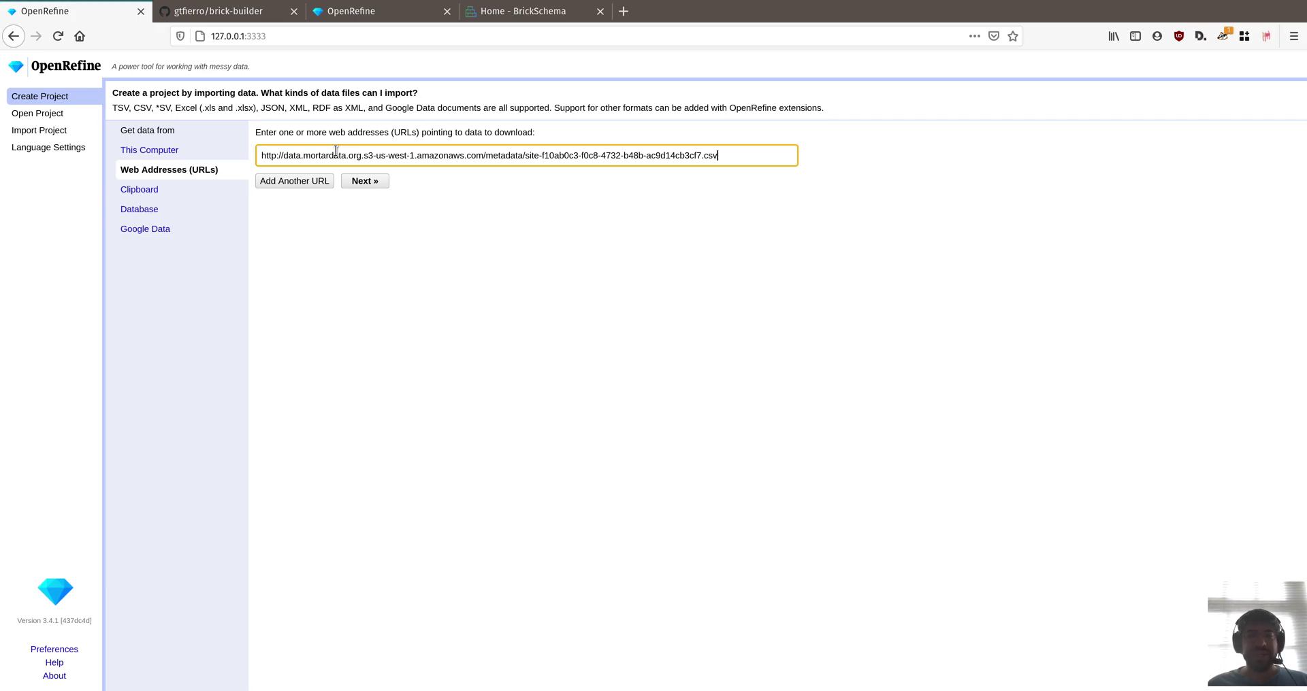
Create project 'example' from the CSV without parsing the first line as column headers.
click(371, 181)
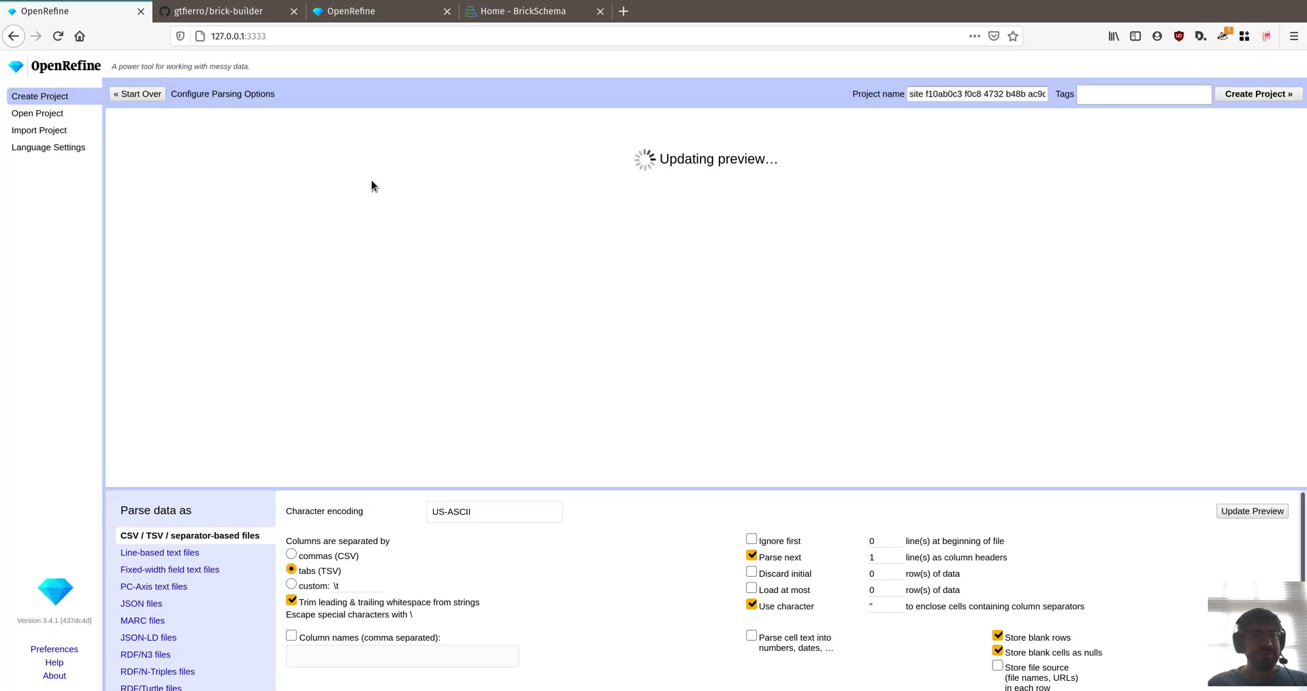
click(751, 557)
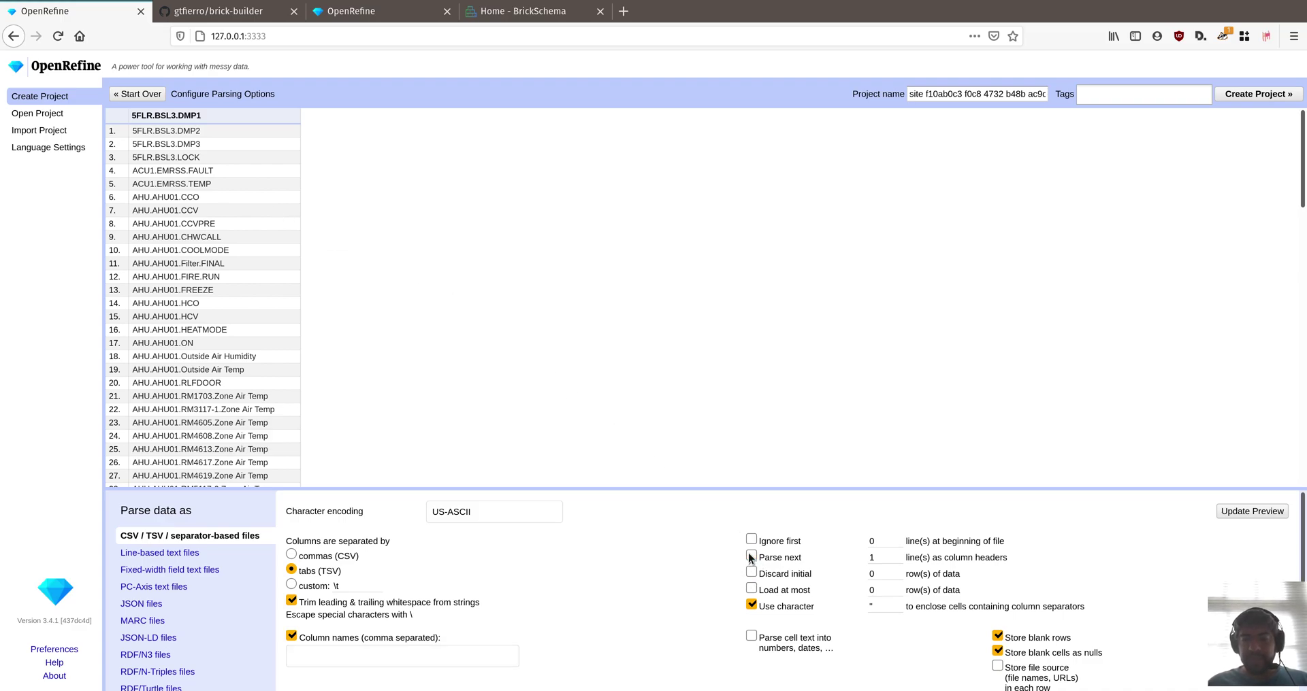
triple_click(985, 93)
text(example)
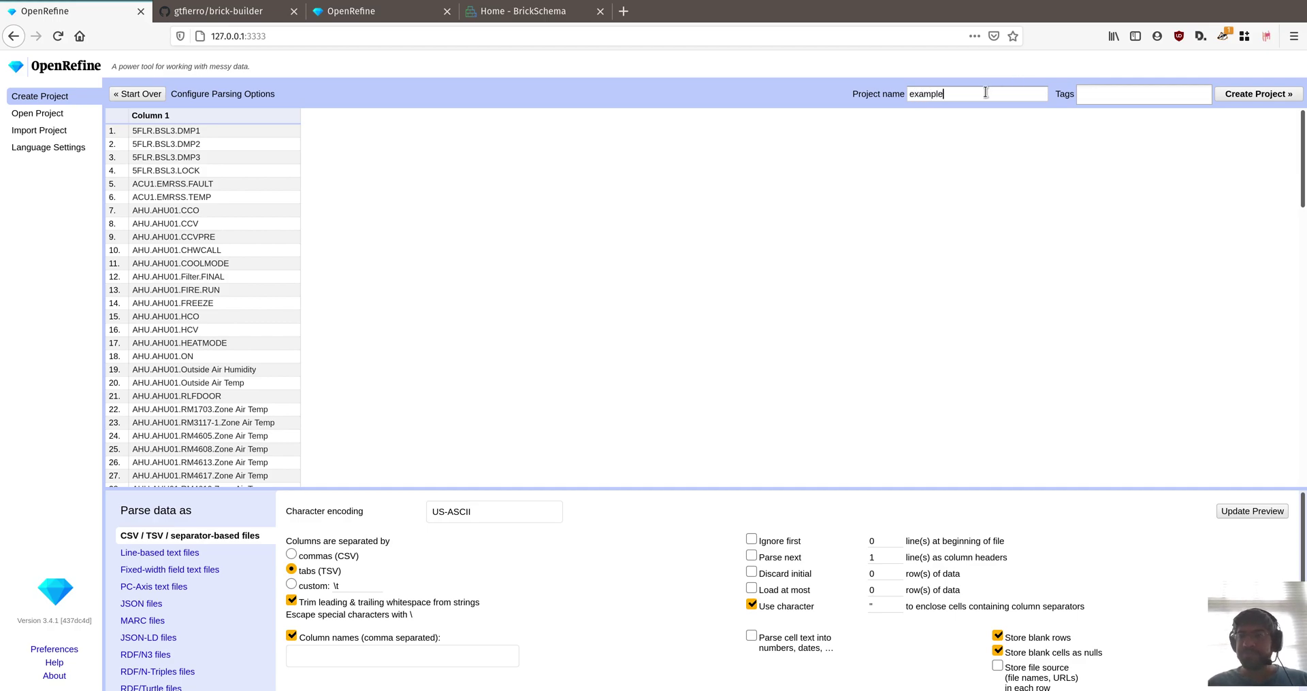
click(1222, 96)
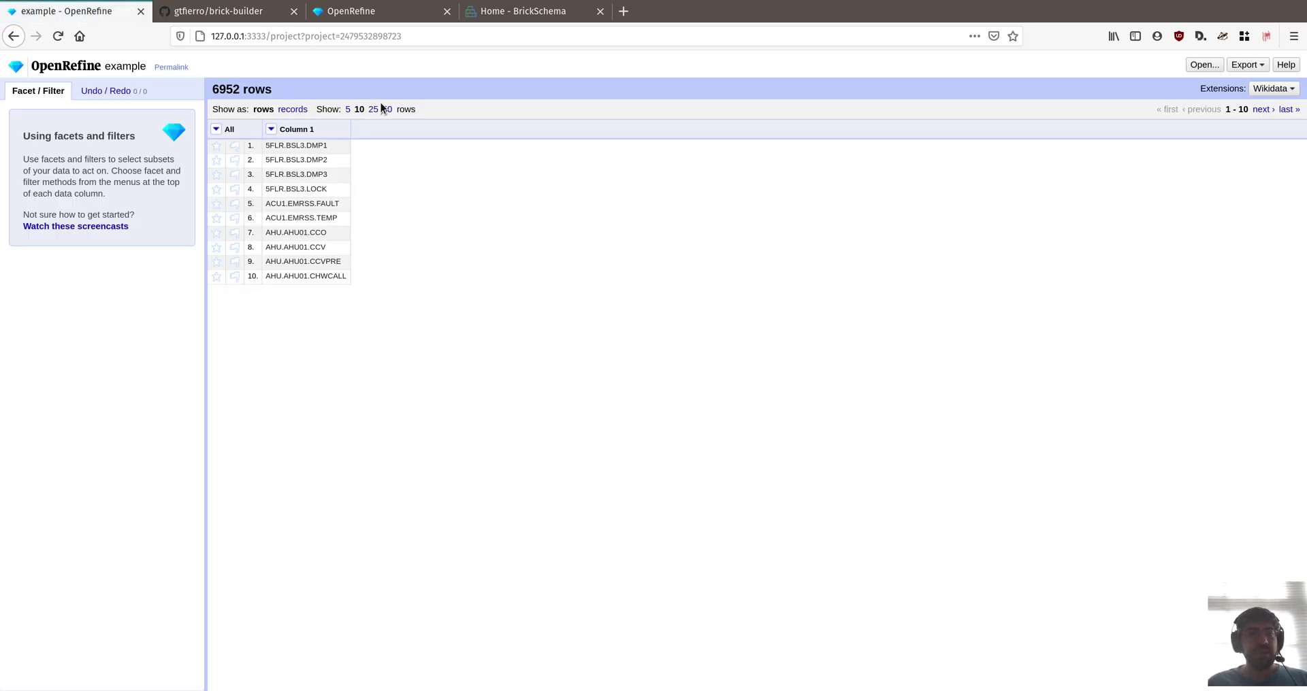
Show 50 rows per page and look through the point labels.
click(387, 108)
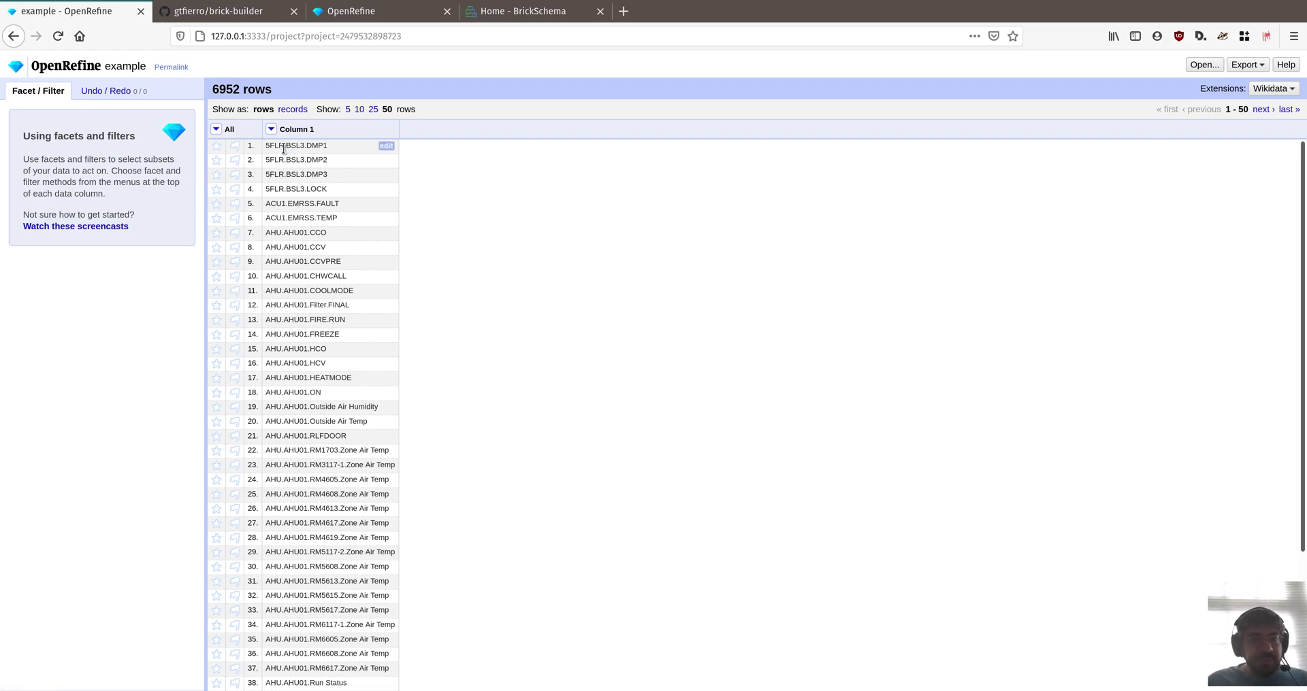
scroll(306, 393, down, 3)
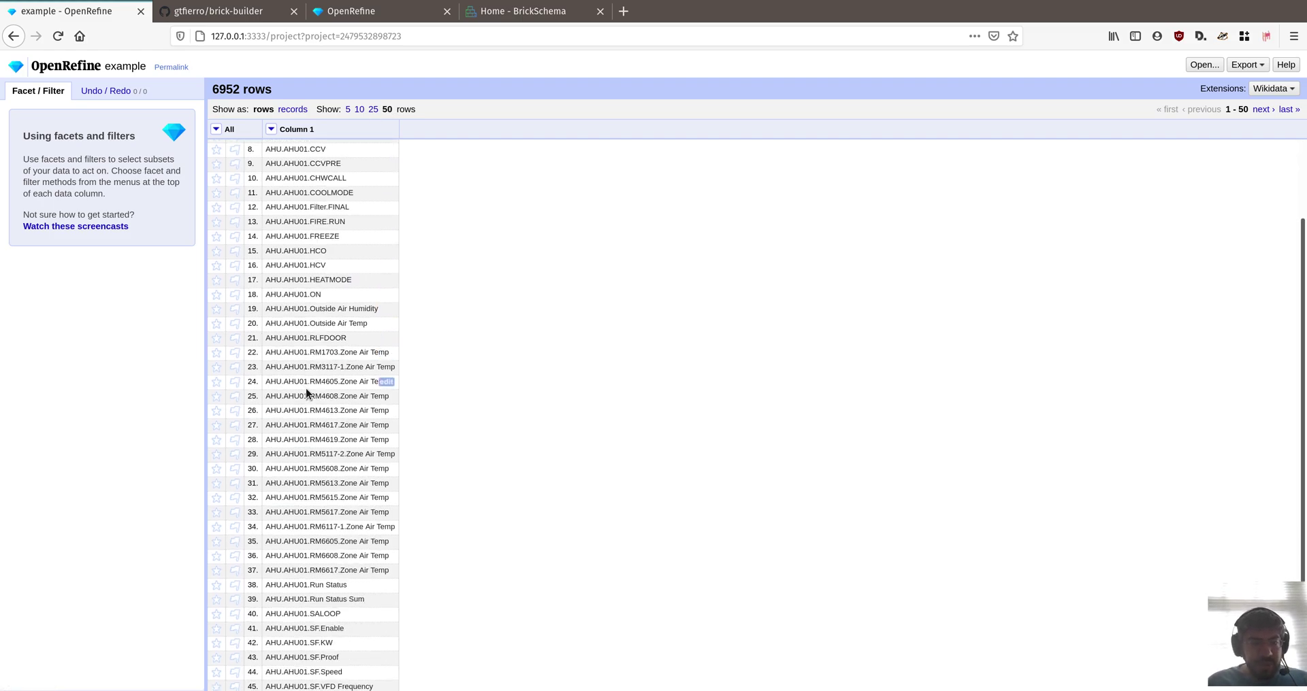
scroll(290, 537, down, 2)
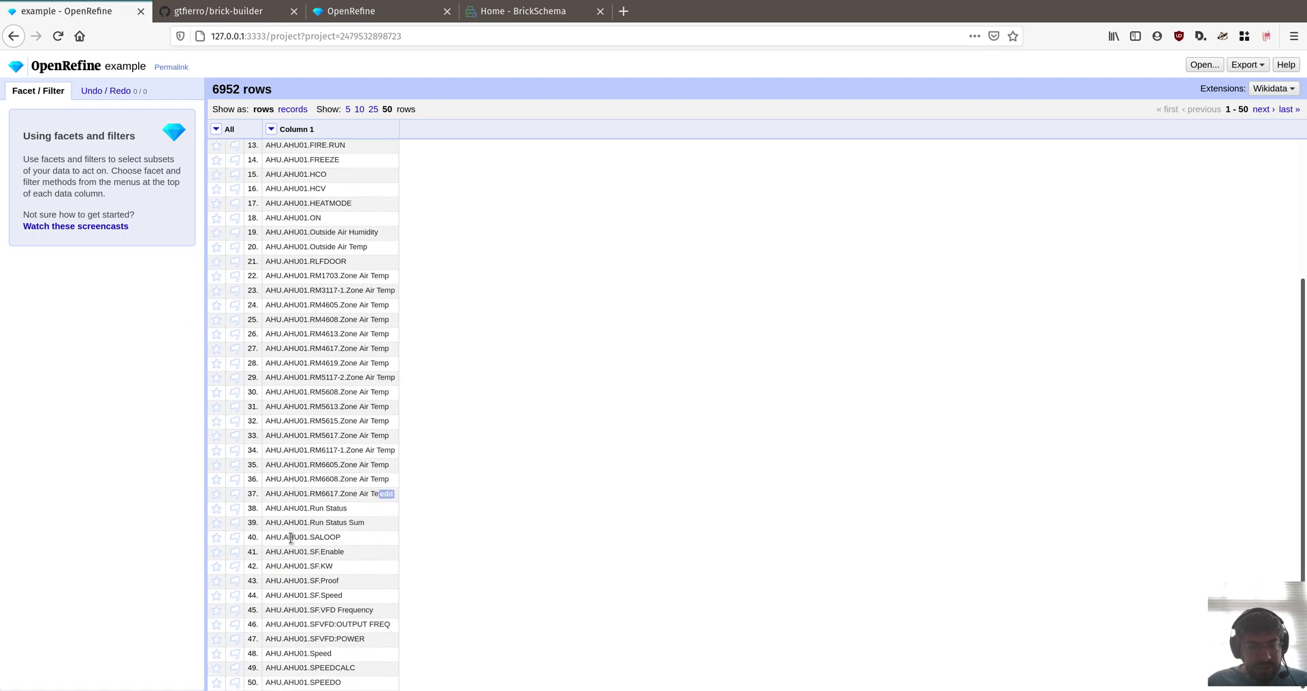
scroll(291, 538, up, 5)
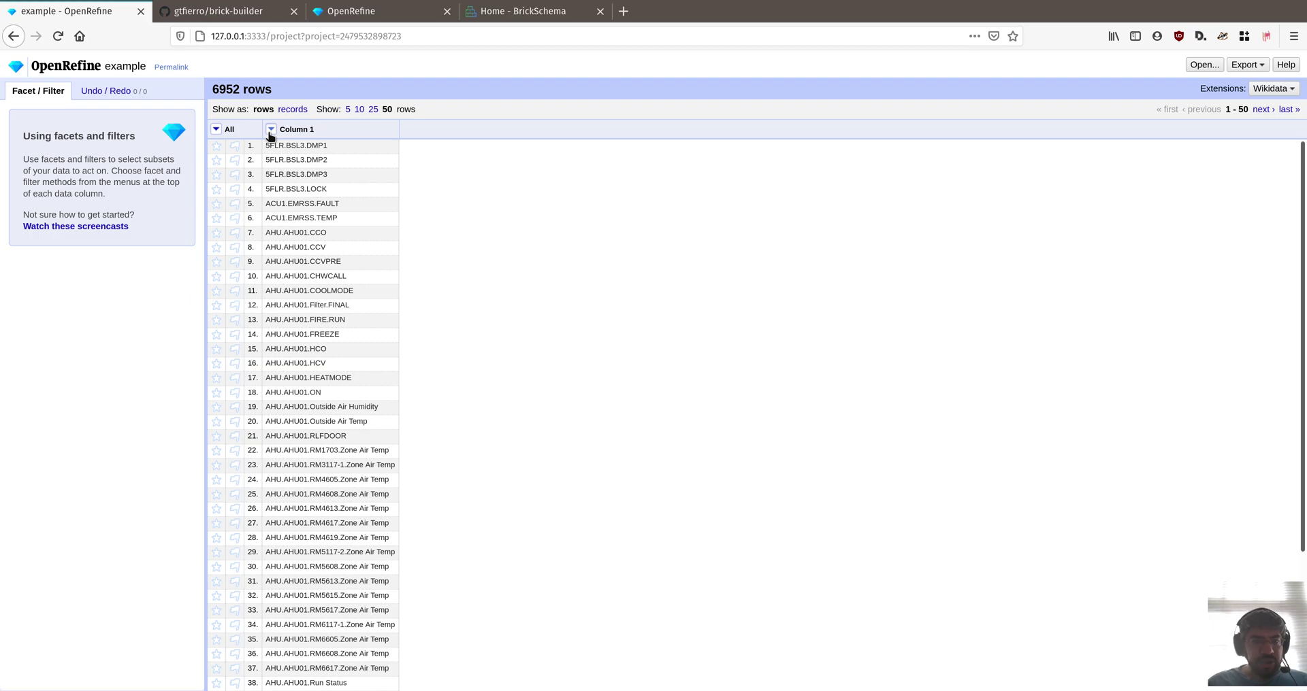
Split Column 1 on '.' into 3 columns while keeping the original column.
click(270, 130)
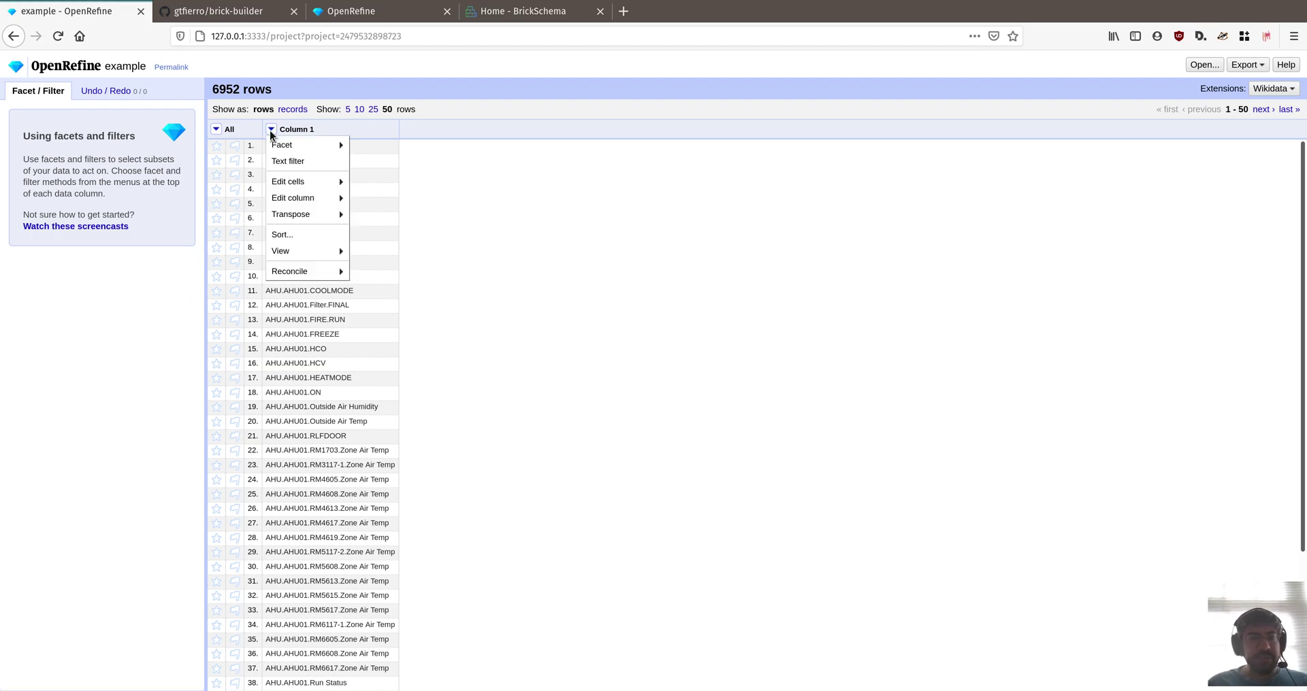
mouse_move(277, 198)
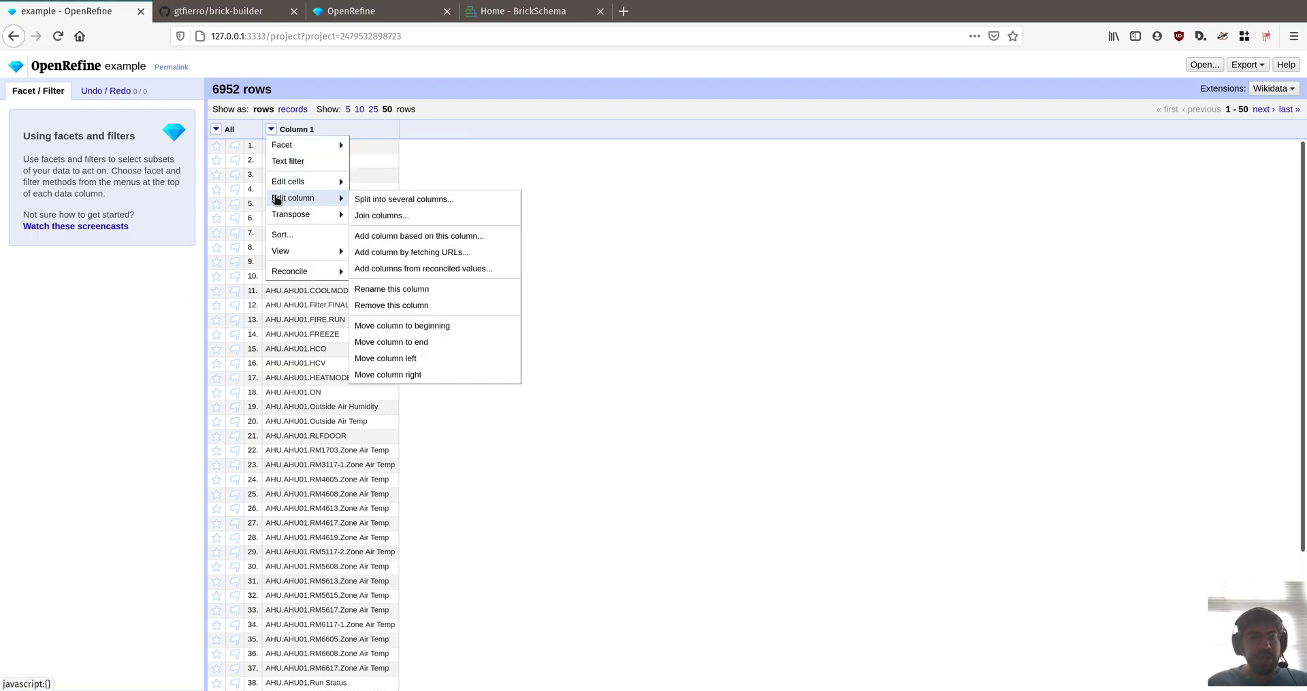
click(373, 200)
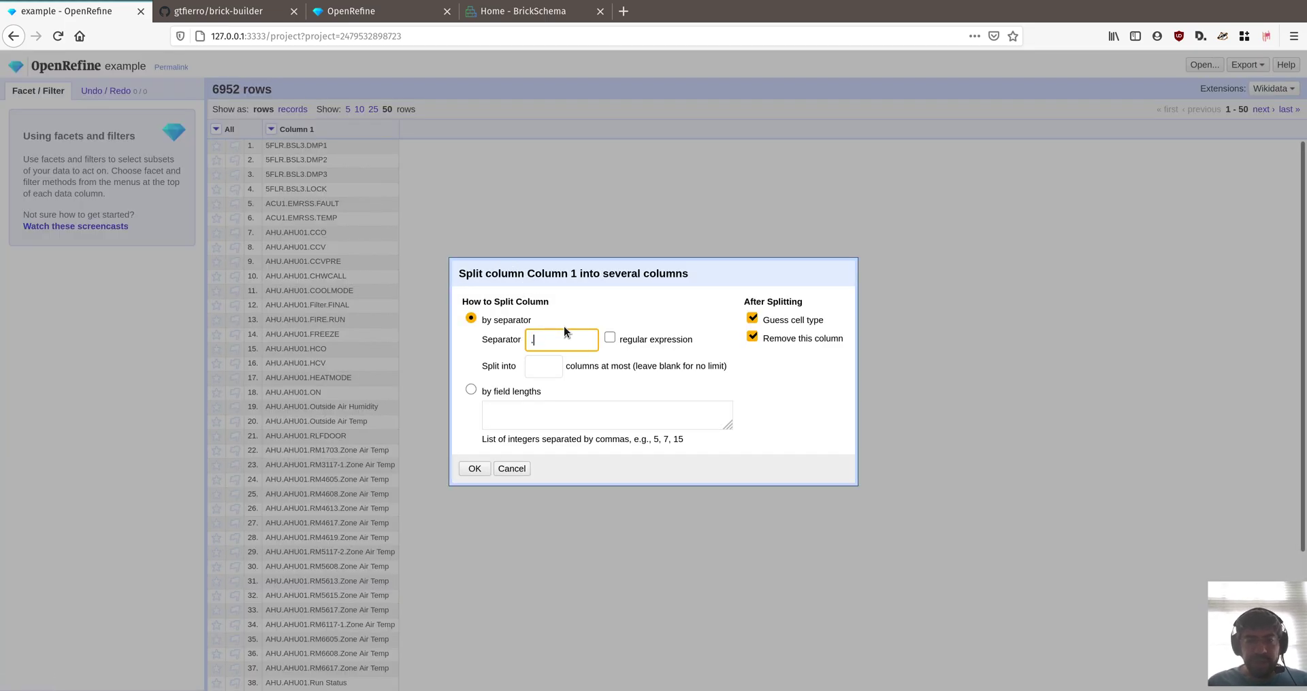
click(544, 368)
text(3)
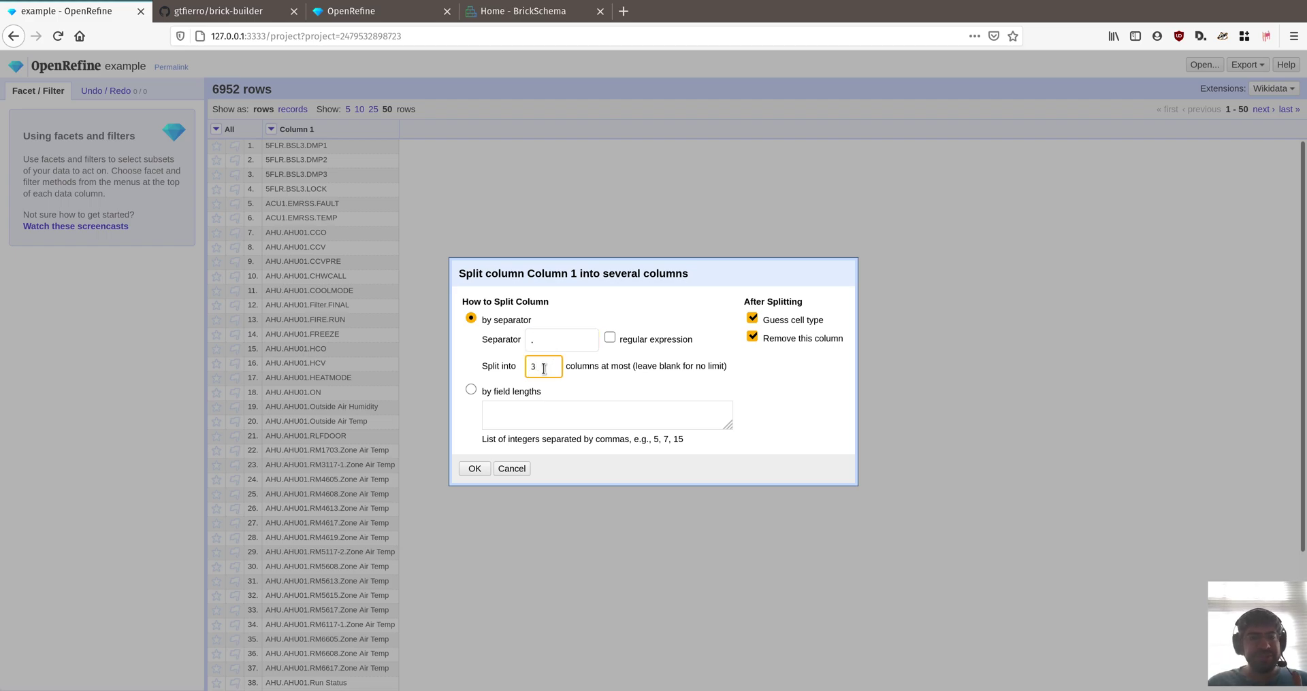
click(751, 338)
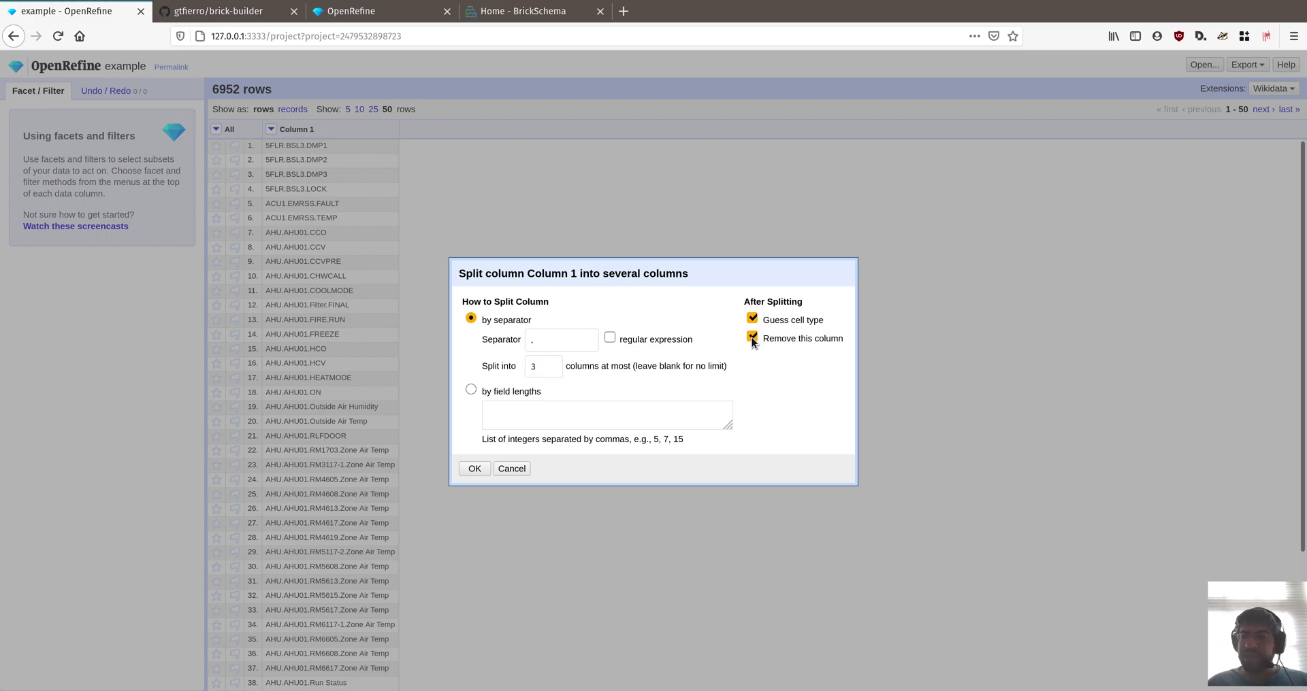
click(474, 469)
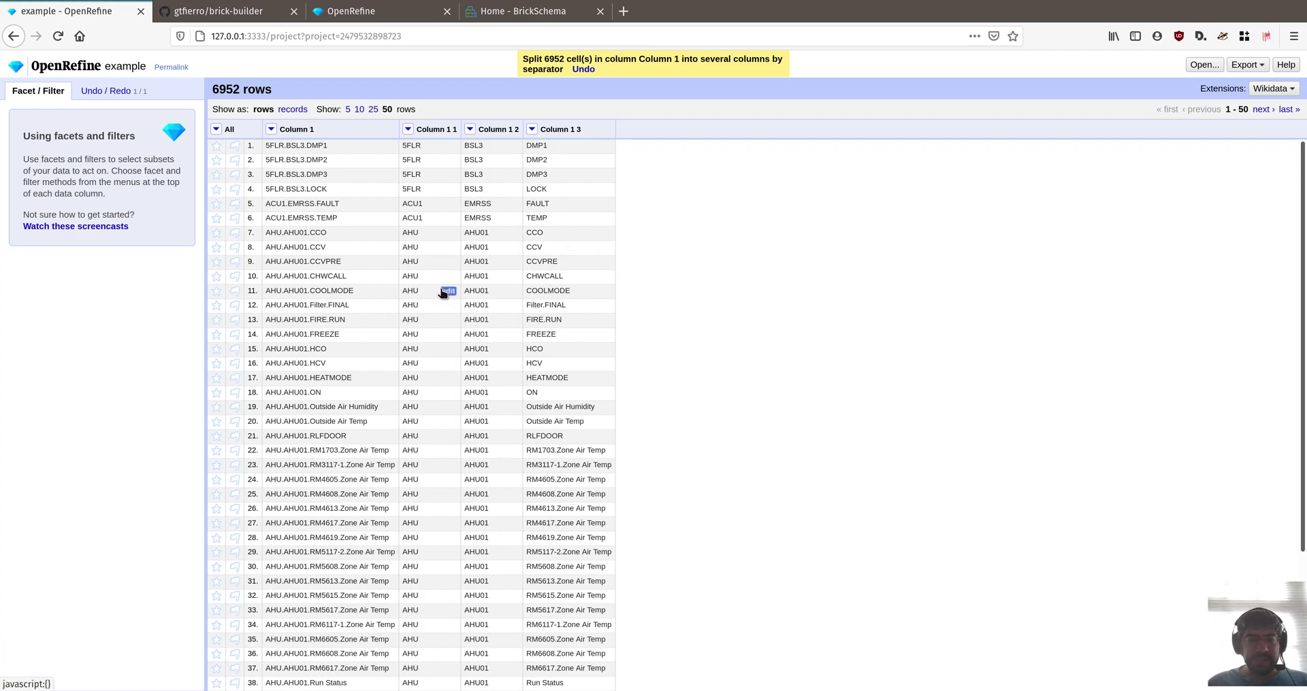
Rename the original full-label Column 1 to PointLabel, beside the three split columns.
click(271, 128)
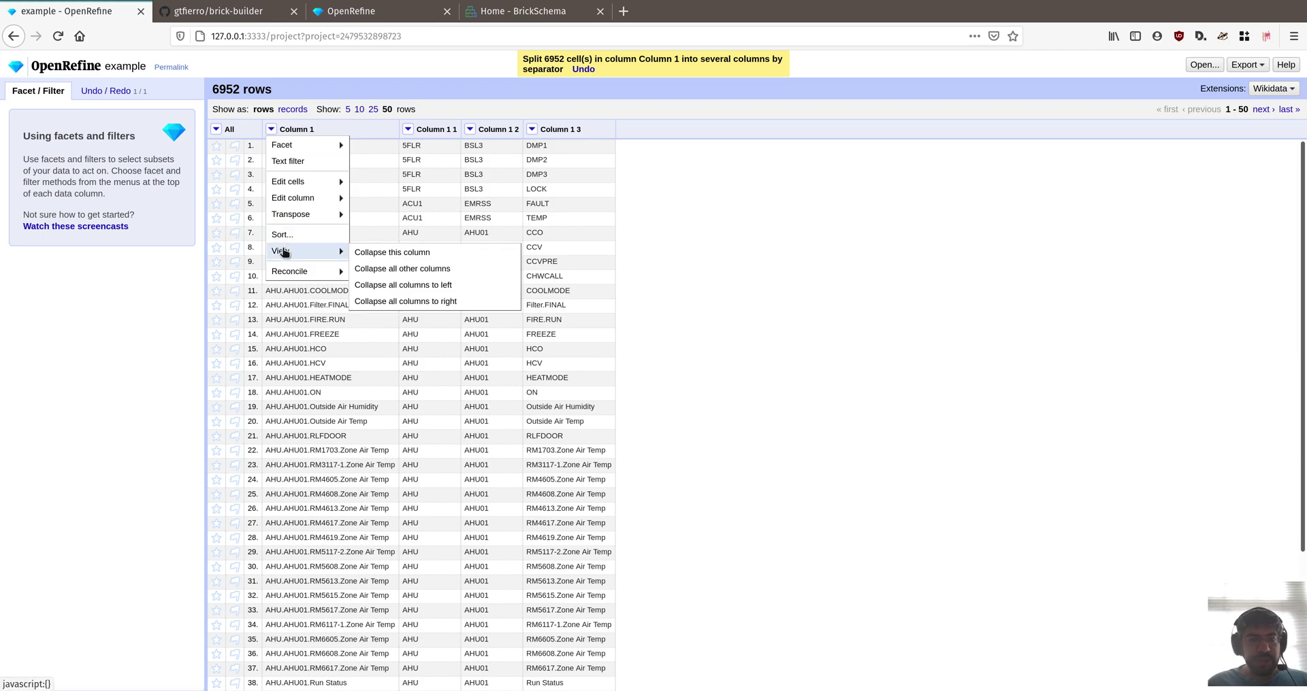
click(381, 288)
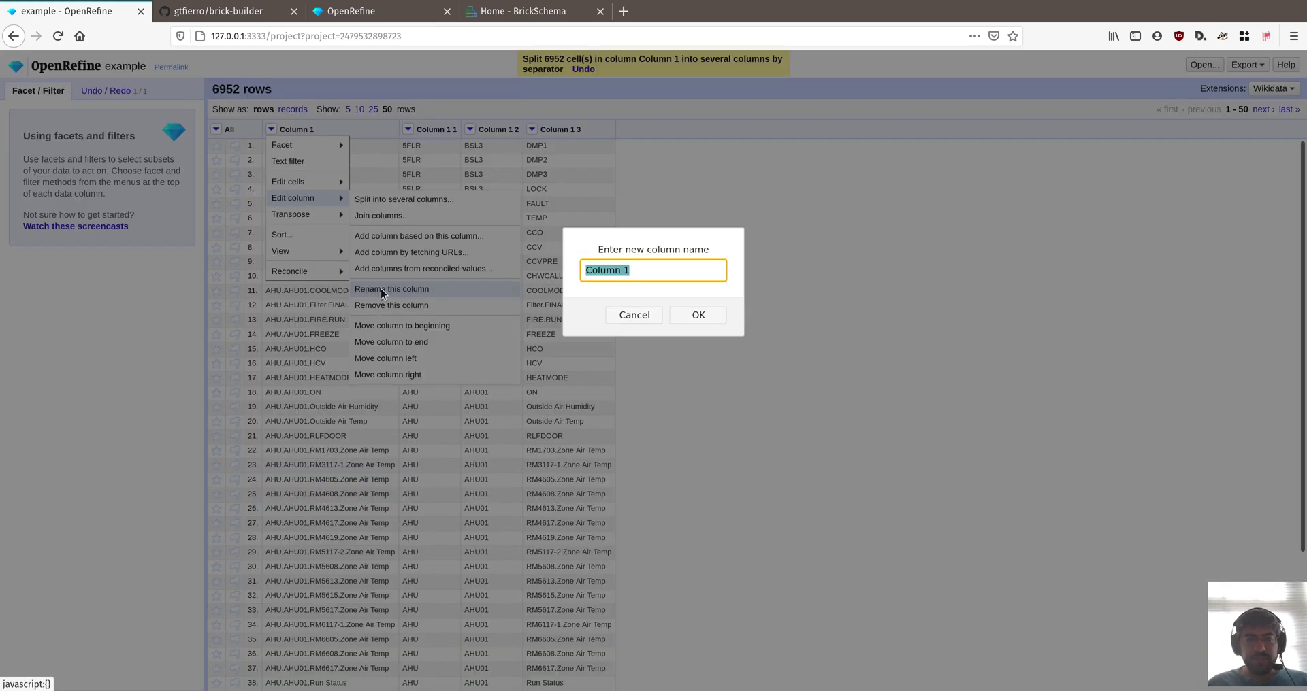
text(PointLabel)
key(Return)
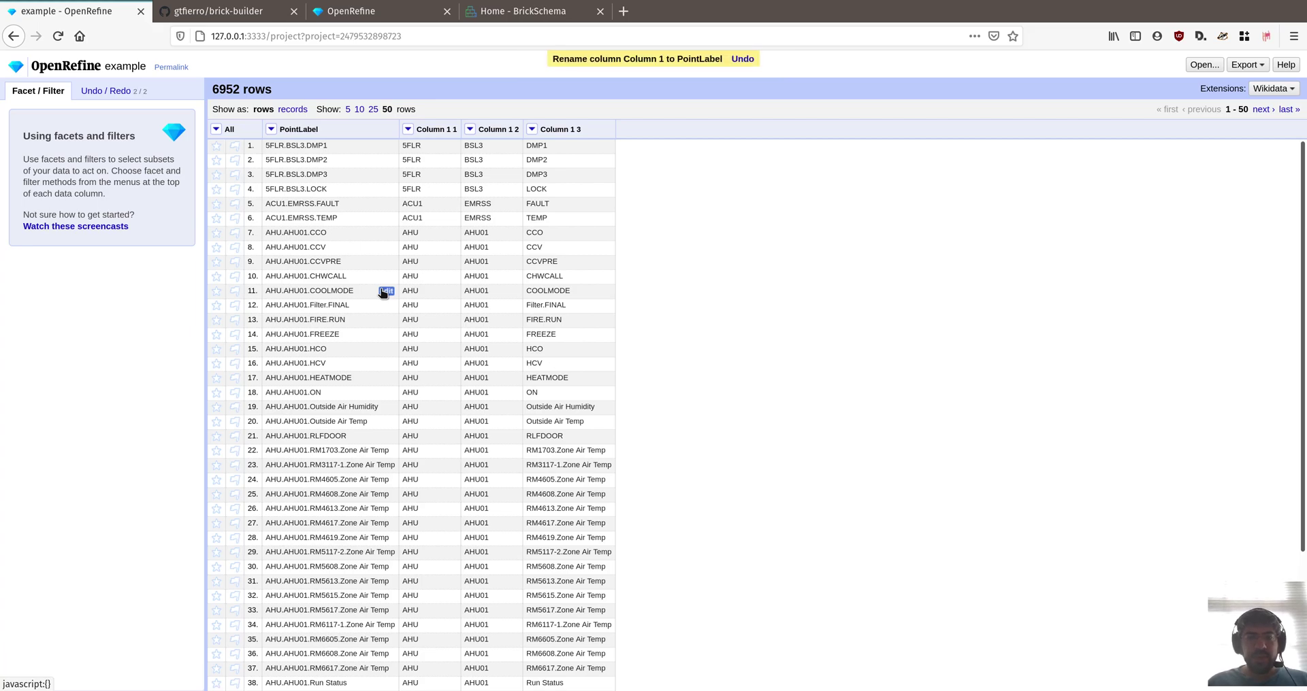
scroll(420, 282, down, 3)
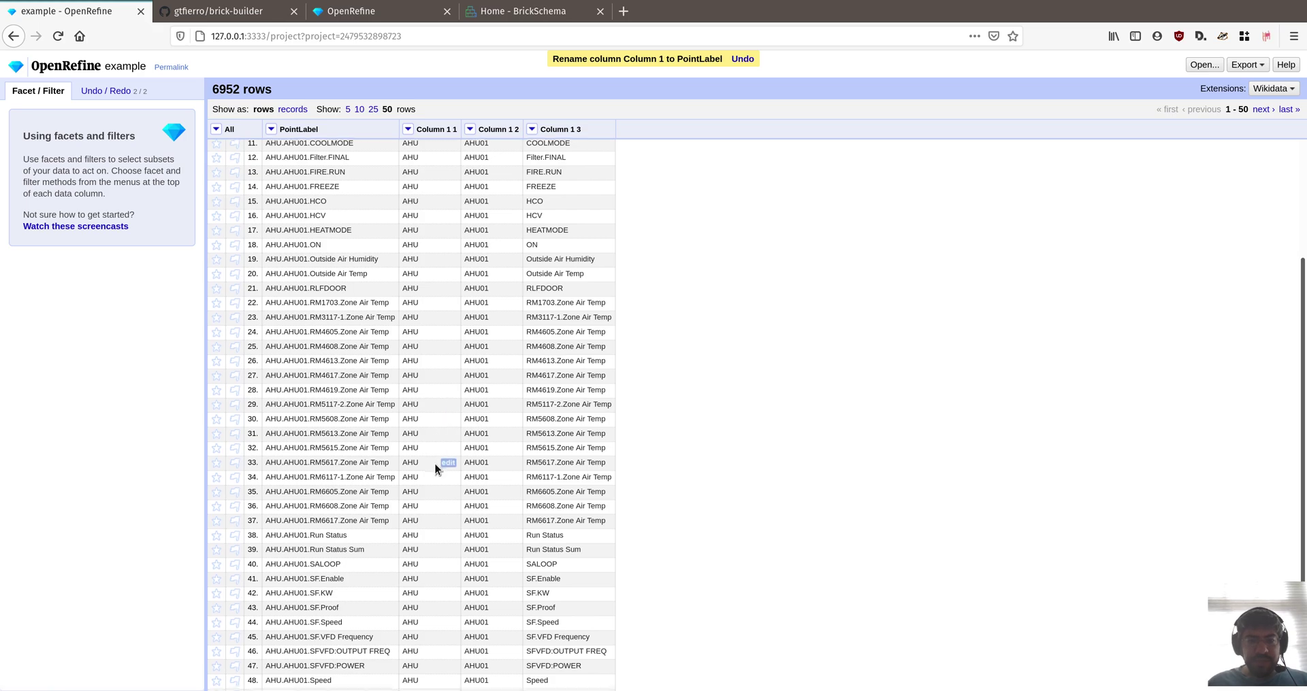
scroll(434, 464, down, 1)
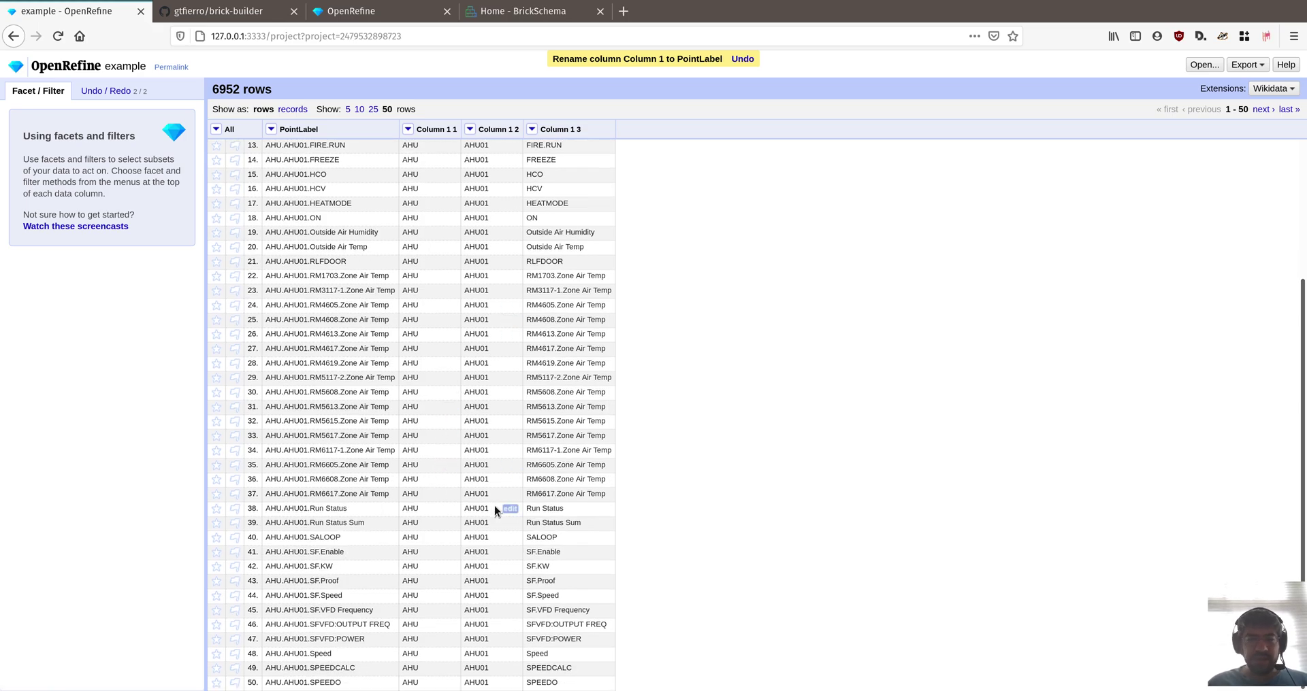
scroll(494, 509, up, 4)
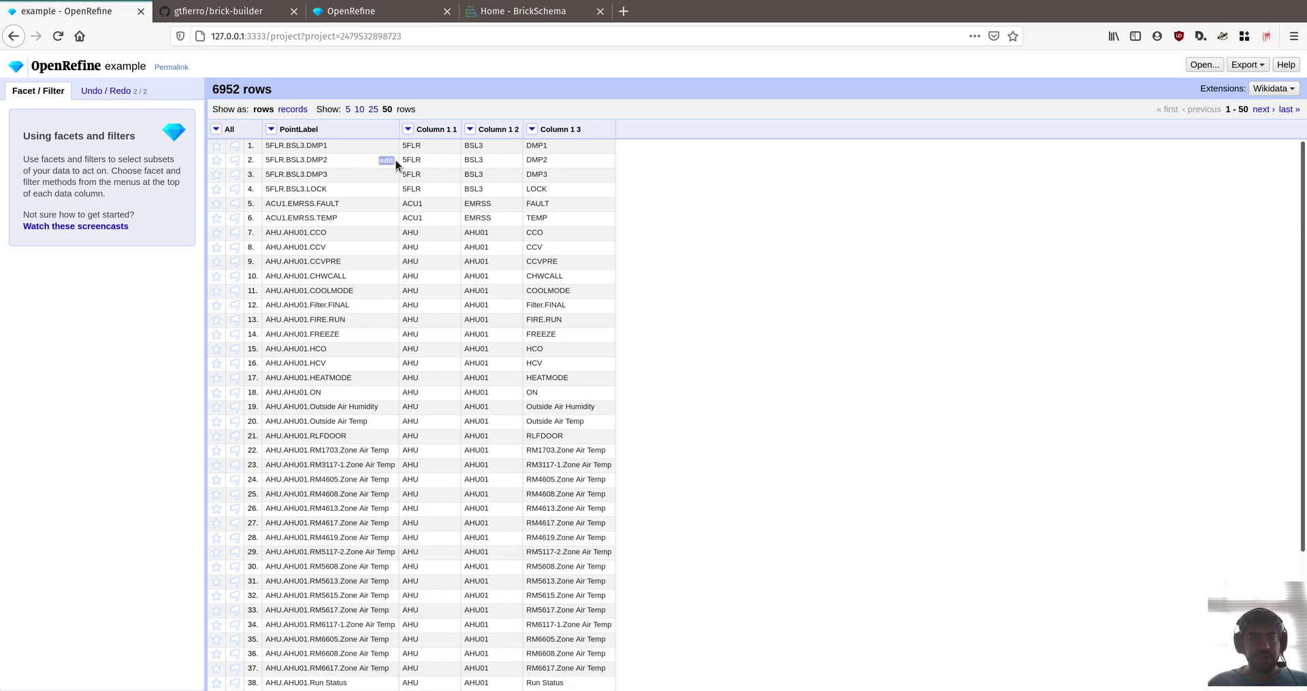
Add a text facet on Column 1 1, sort it by count, and filter to ZONE (5199 rows).
click(408, 130)
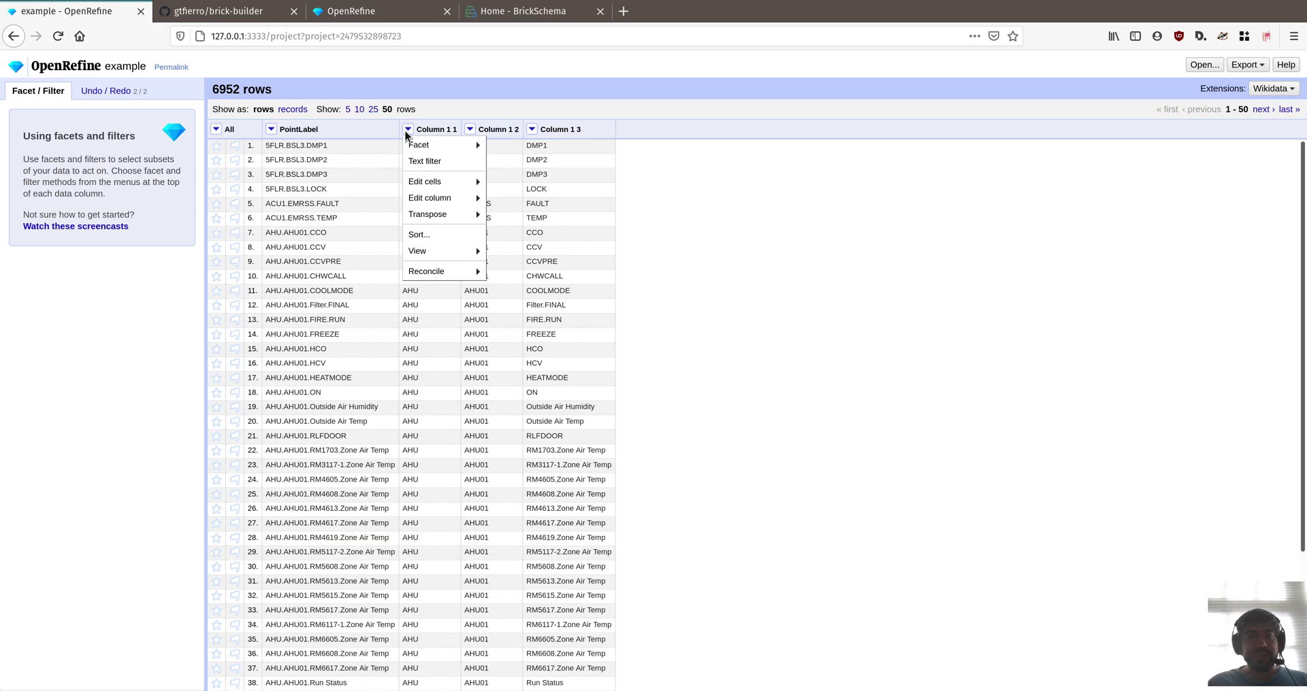
mouse_move(417, 144)
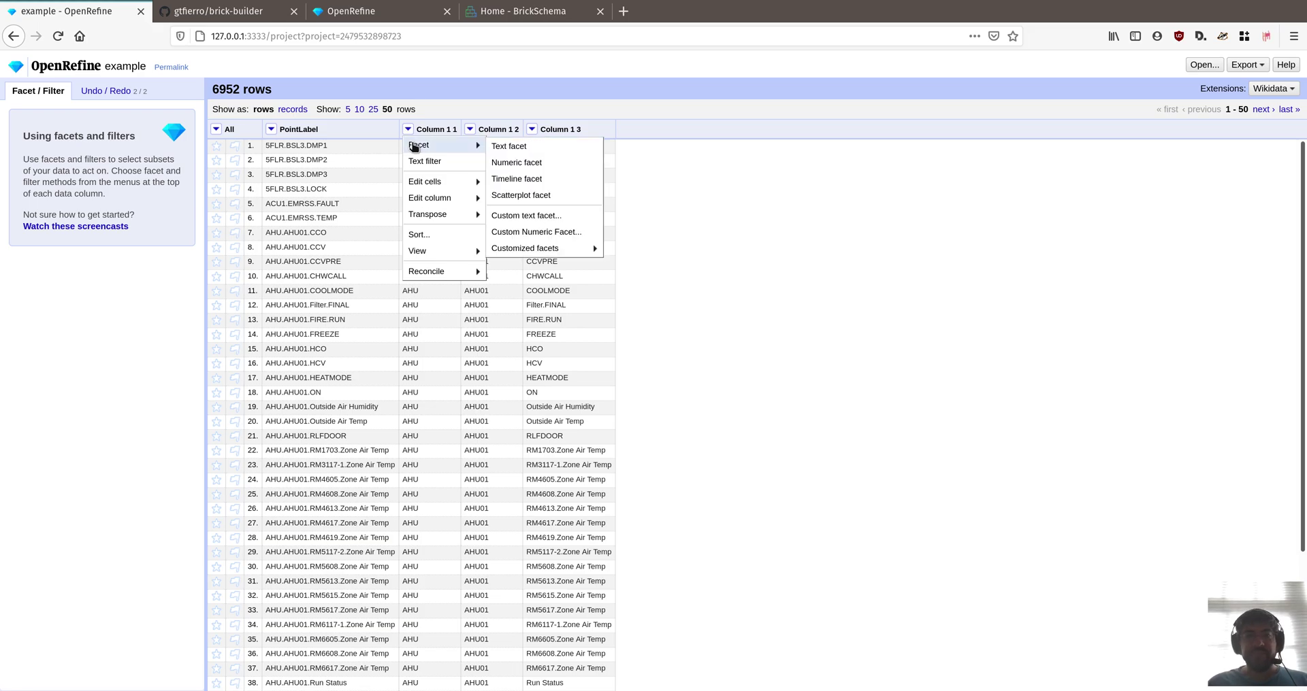
click(513, 147)
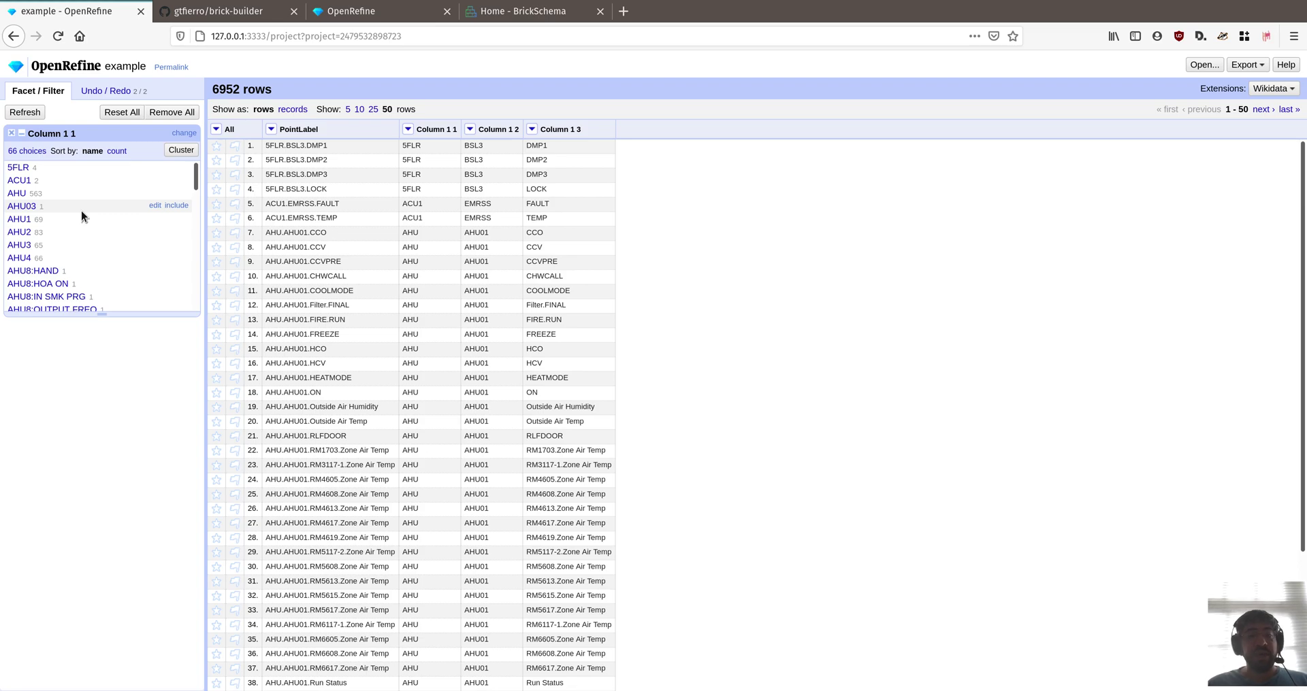
click(118, 151)
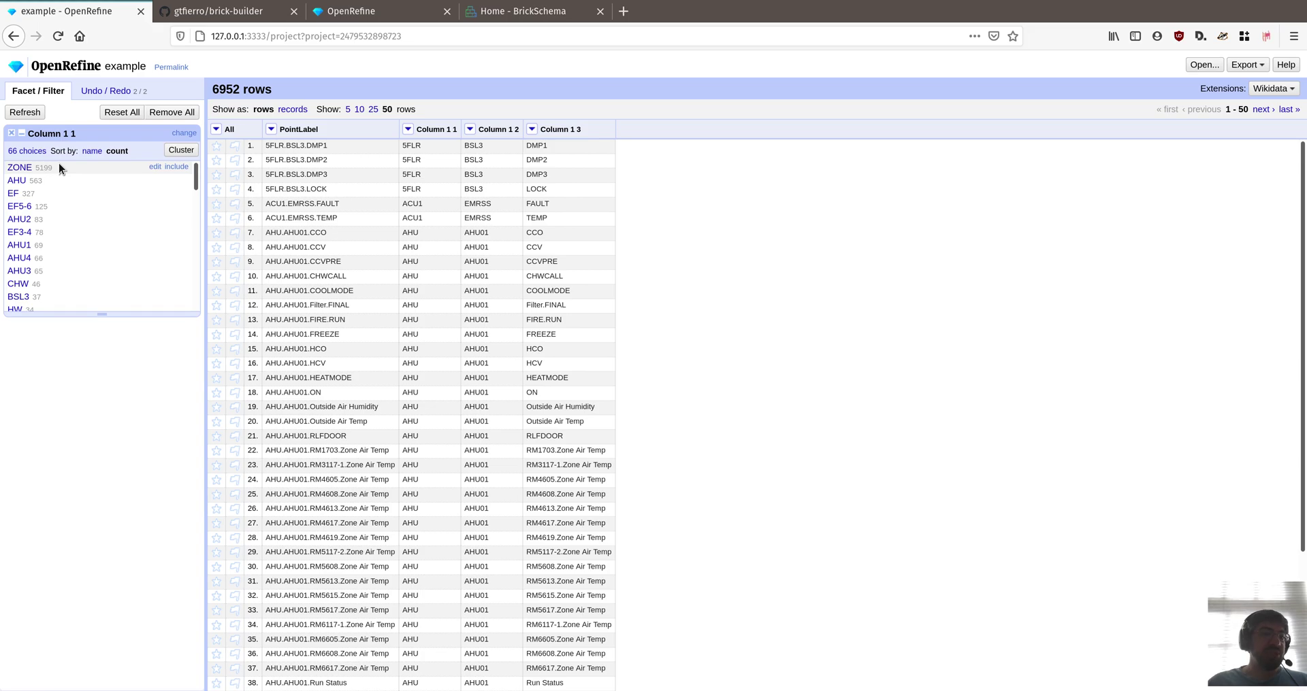
click(20, 169)
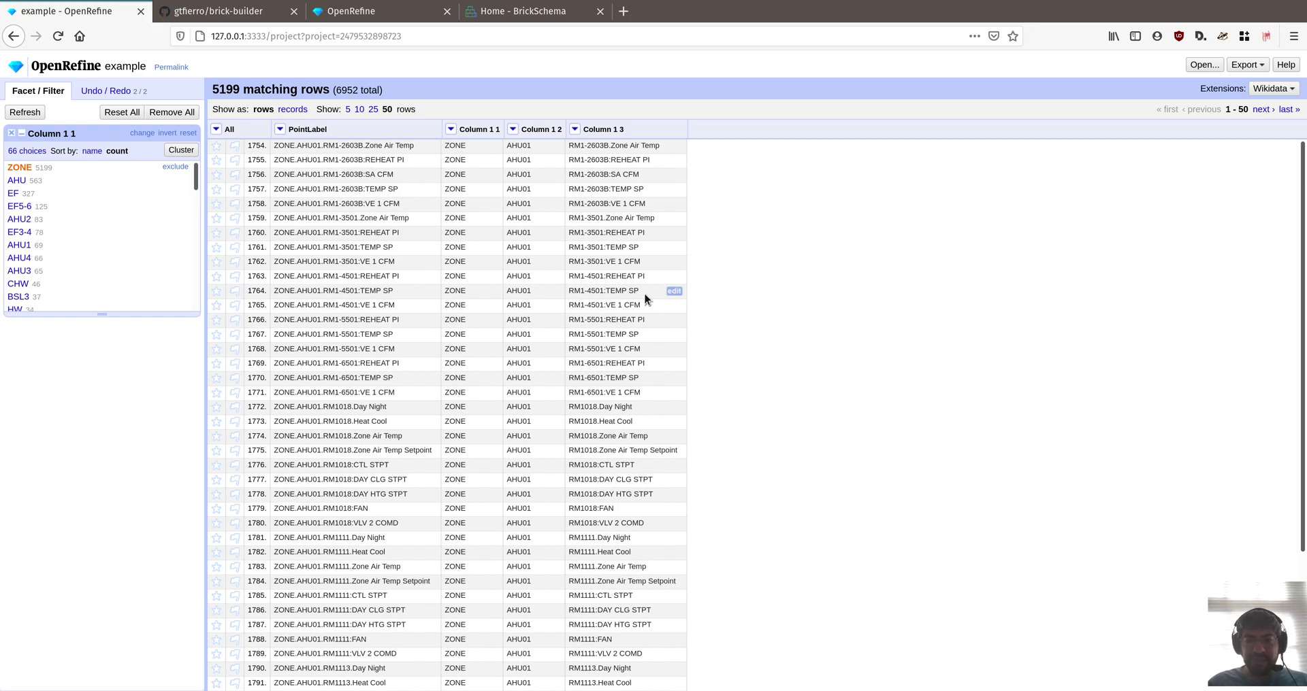
Rename Column 1 2, which holds AHU01-style values, to UpstreamAHU.
scroll(644, 294, down, 4)
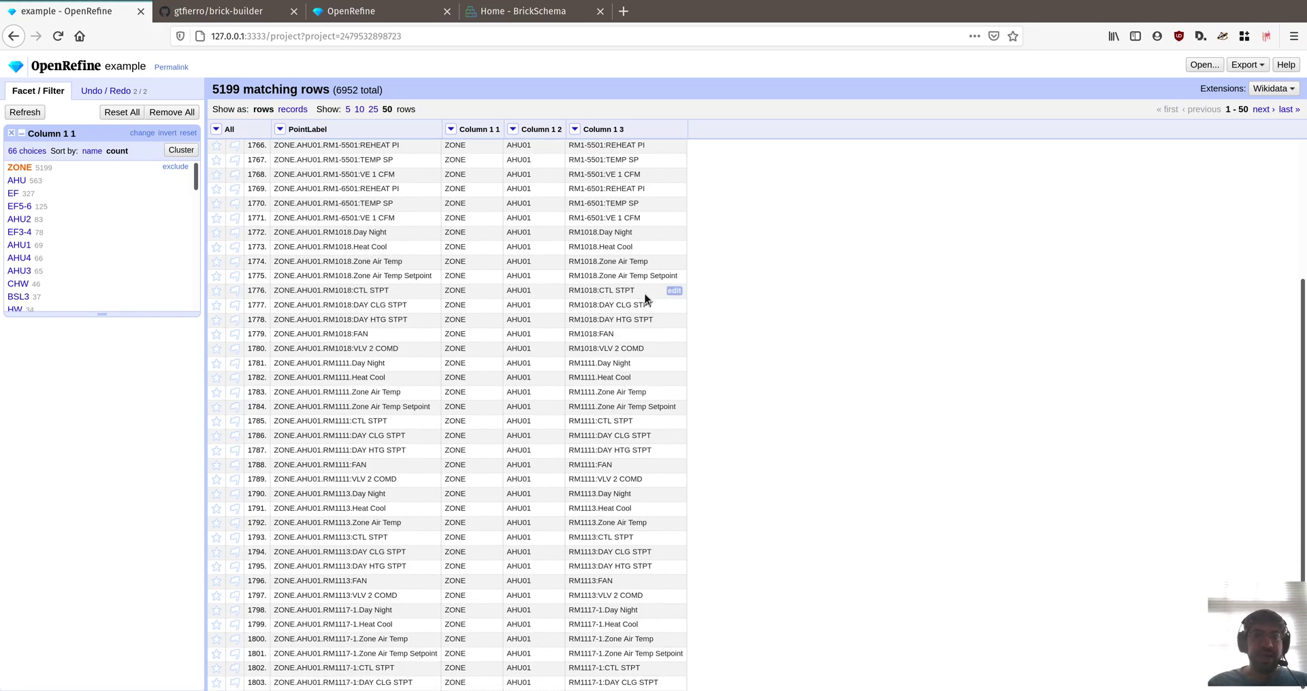
scroll(533, 364, up, 4)
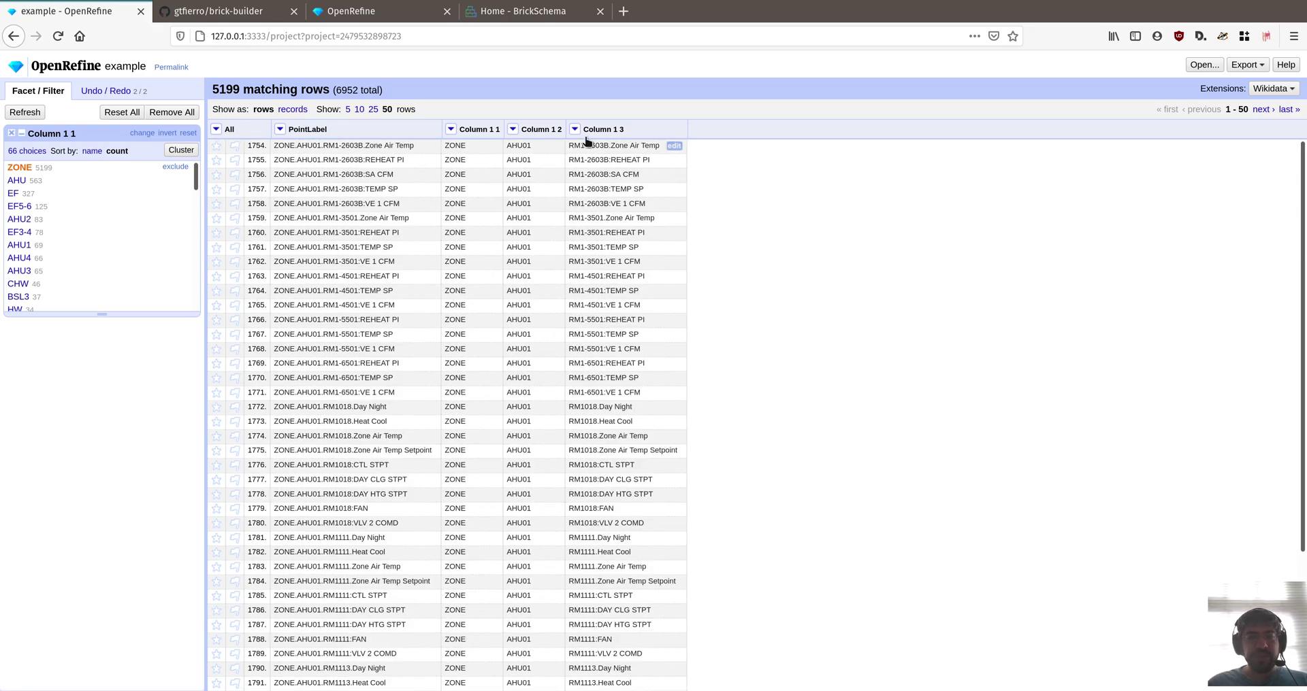
click(513, 128)
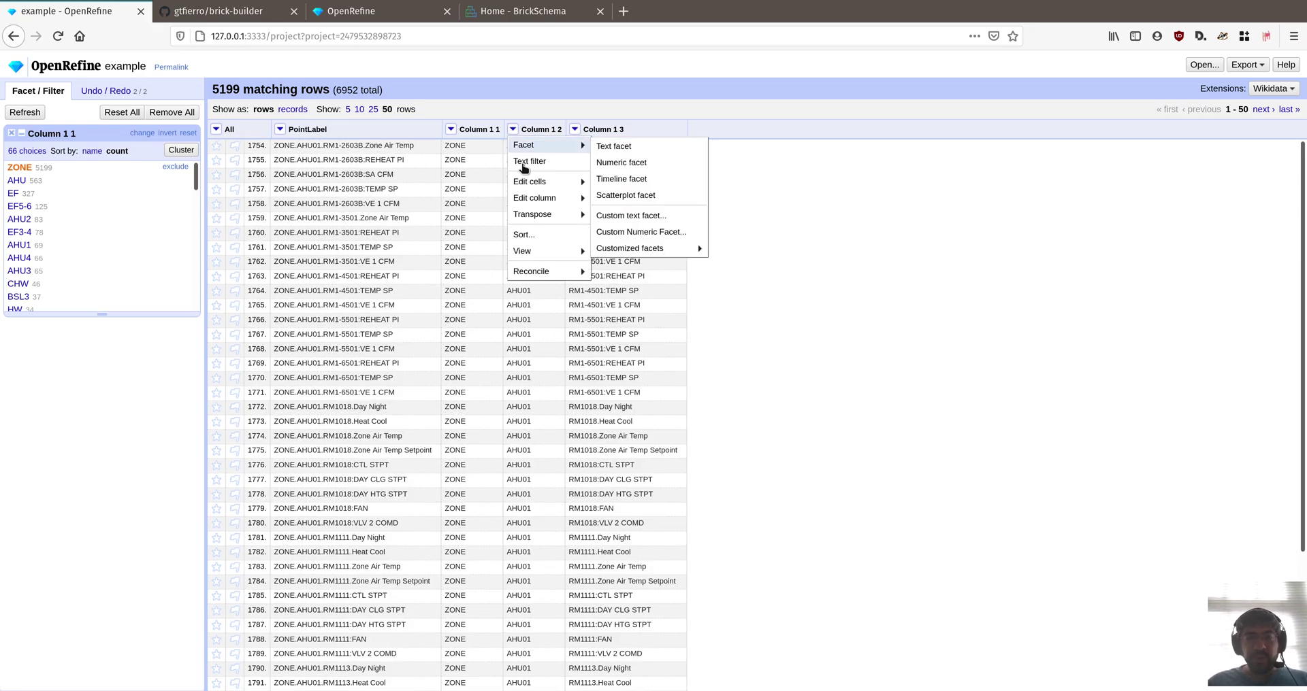
mouse_move(524, 198)
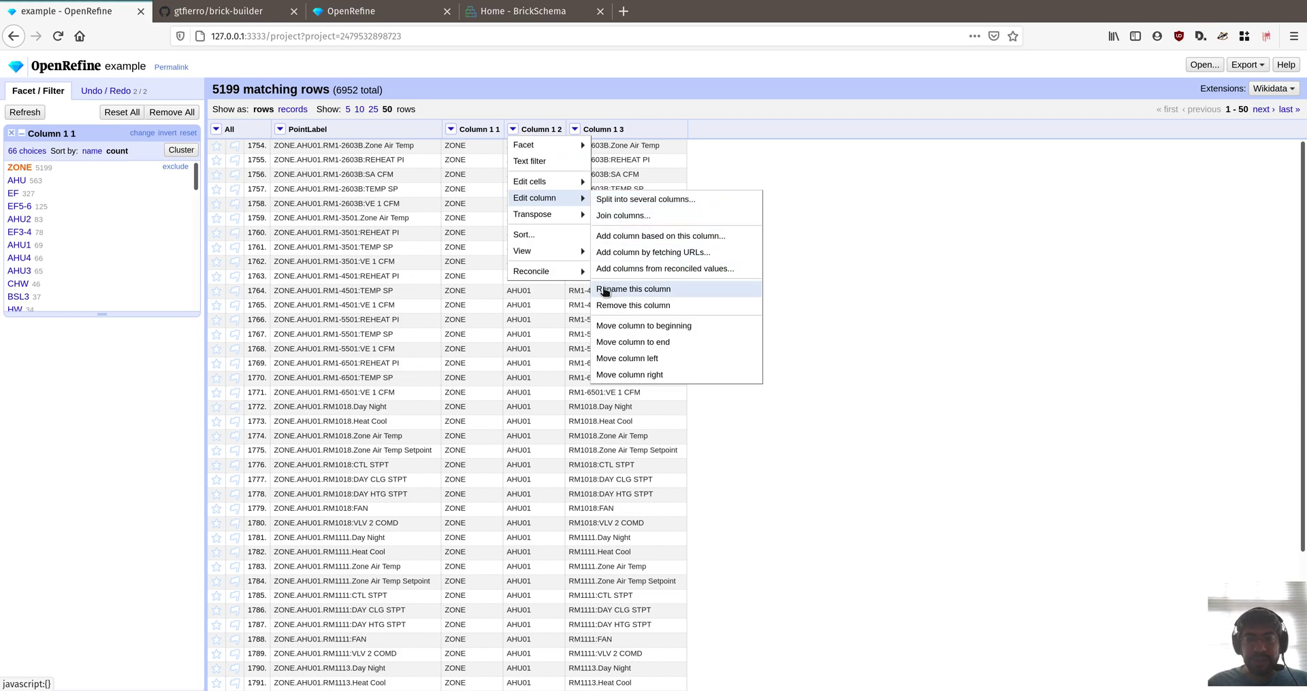
click(605, 290)
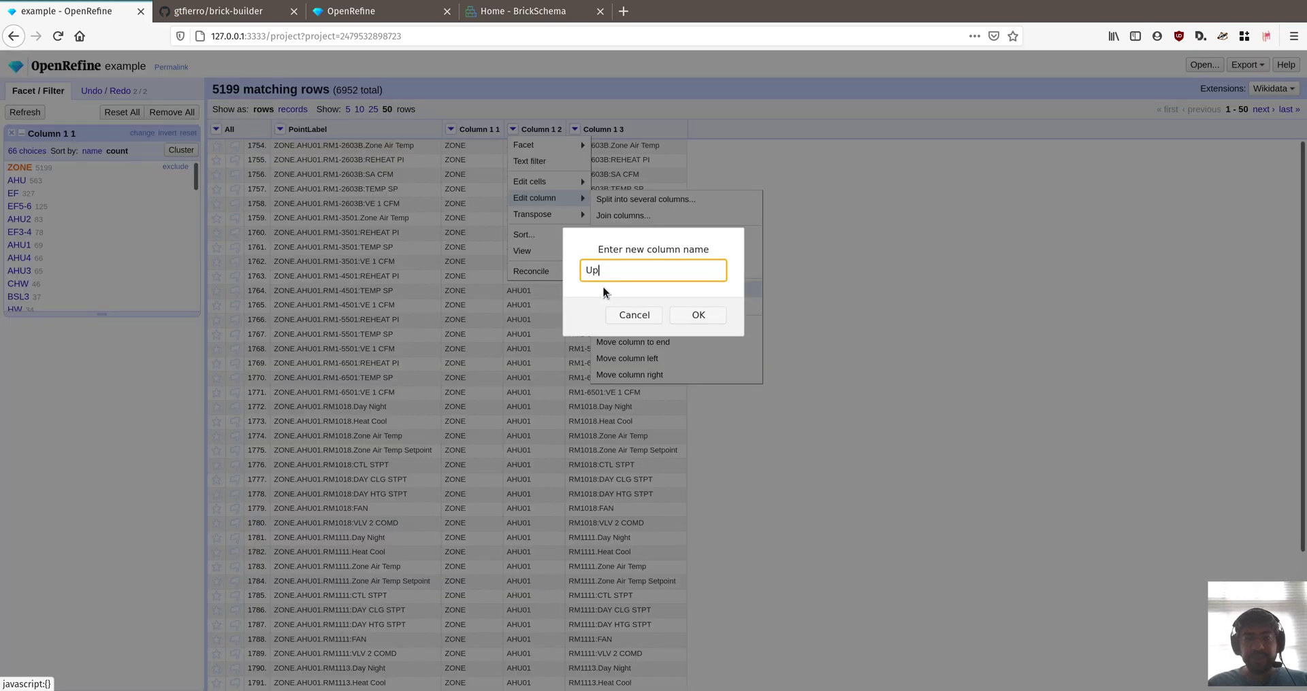
text(UpstreamAHU)
key(Return)
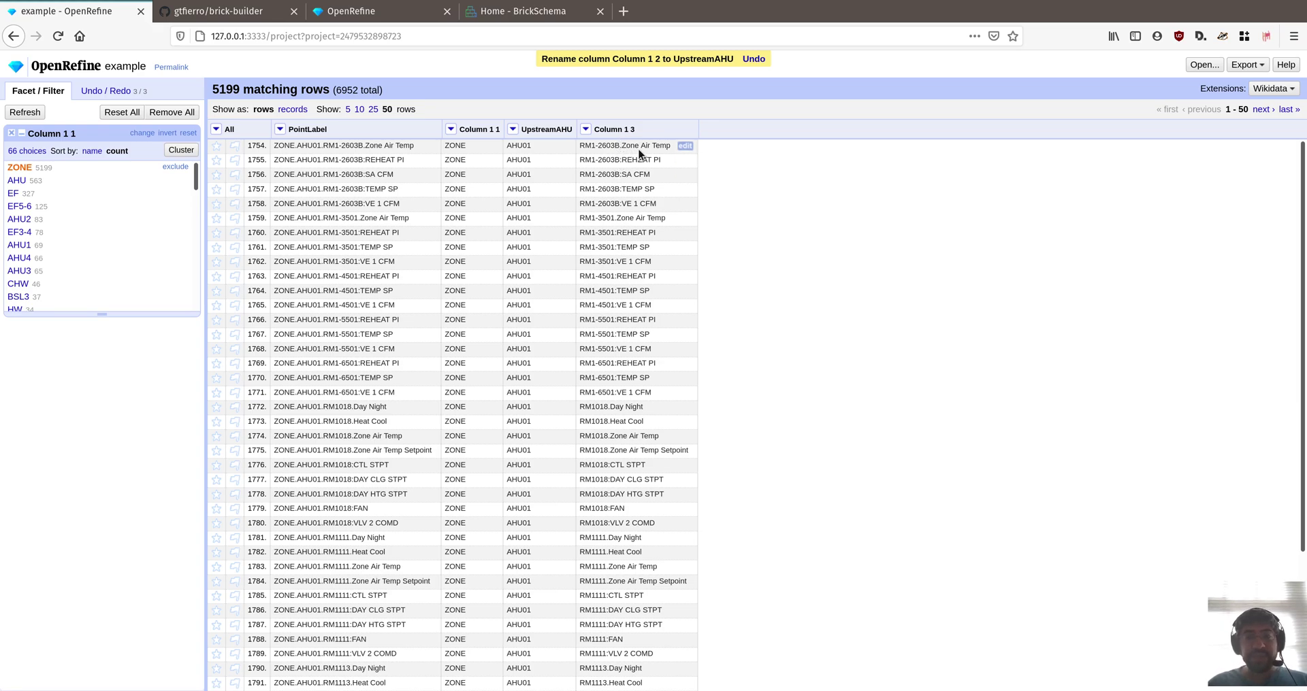
Split Column 1 3 using the regular expression separator [.:] into room IDs and point names.
click(584, 130)
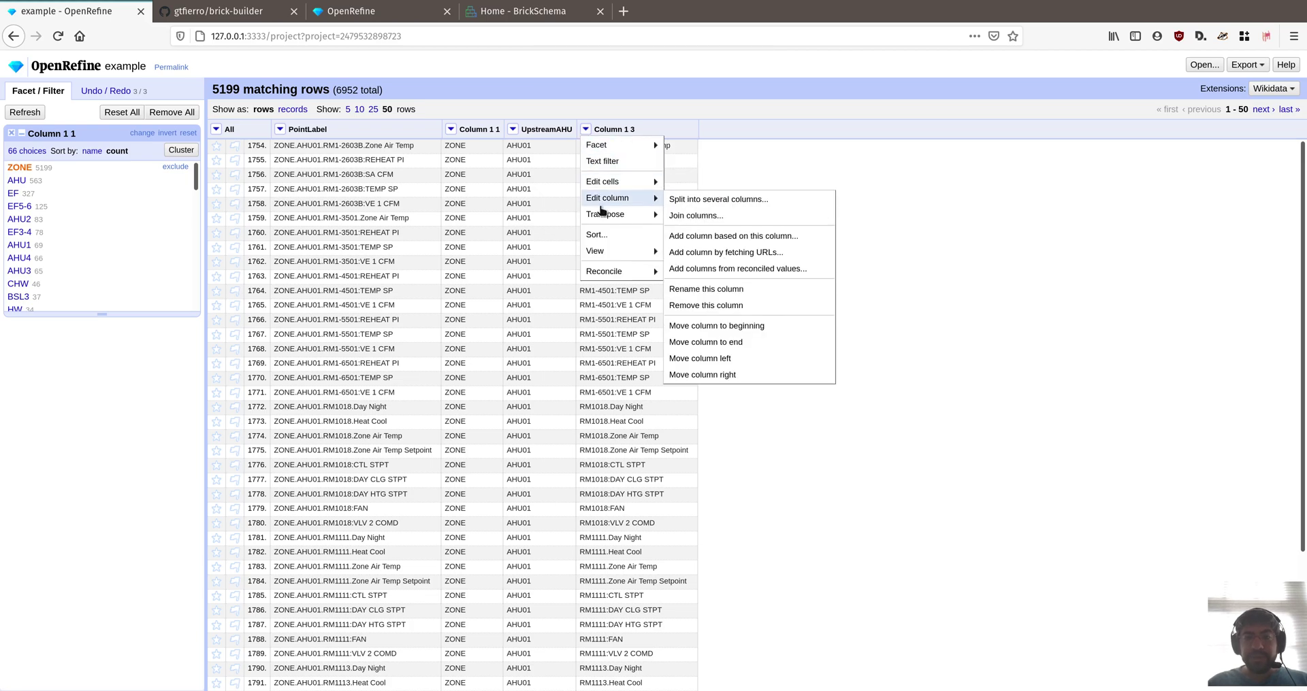
mouse_move(610, 198)
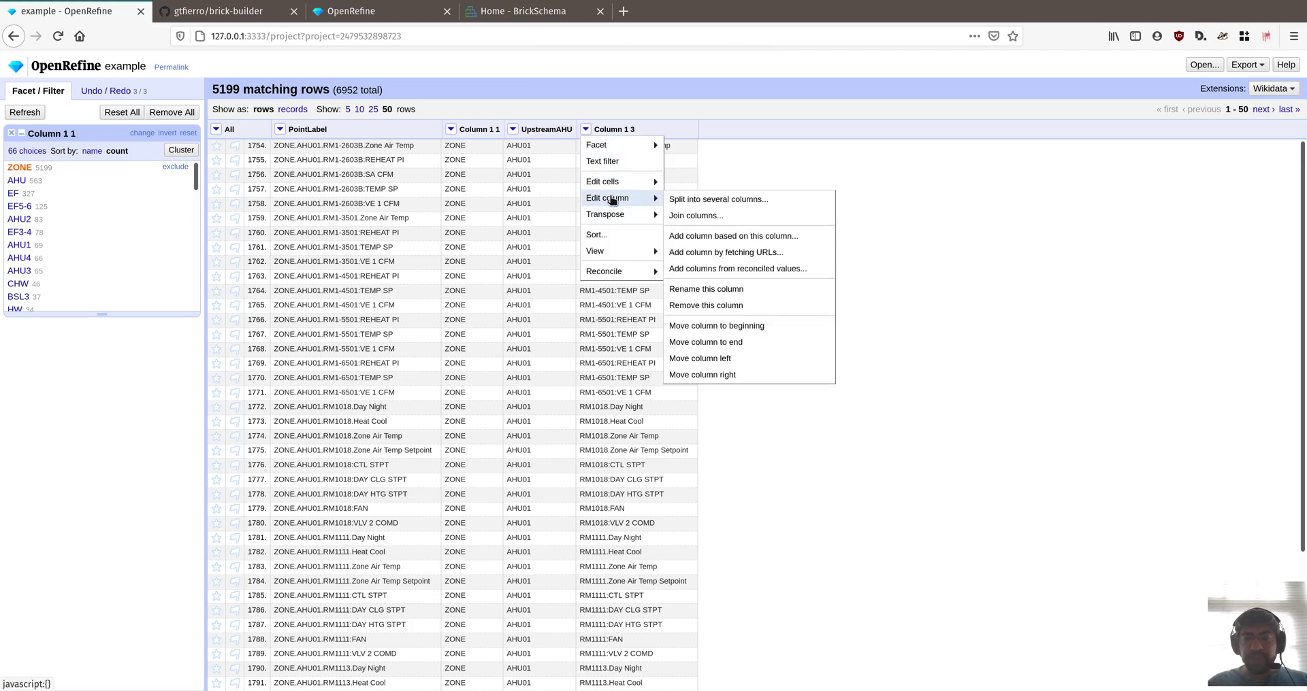
click(686, 199)
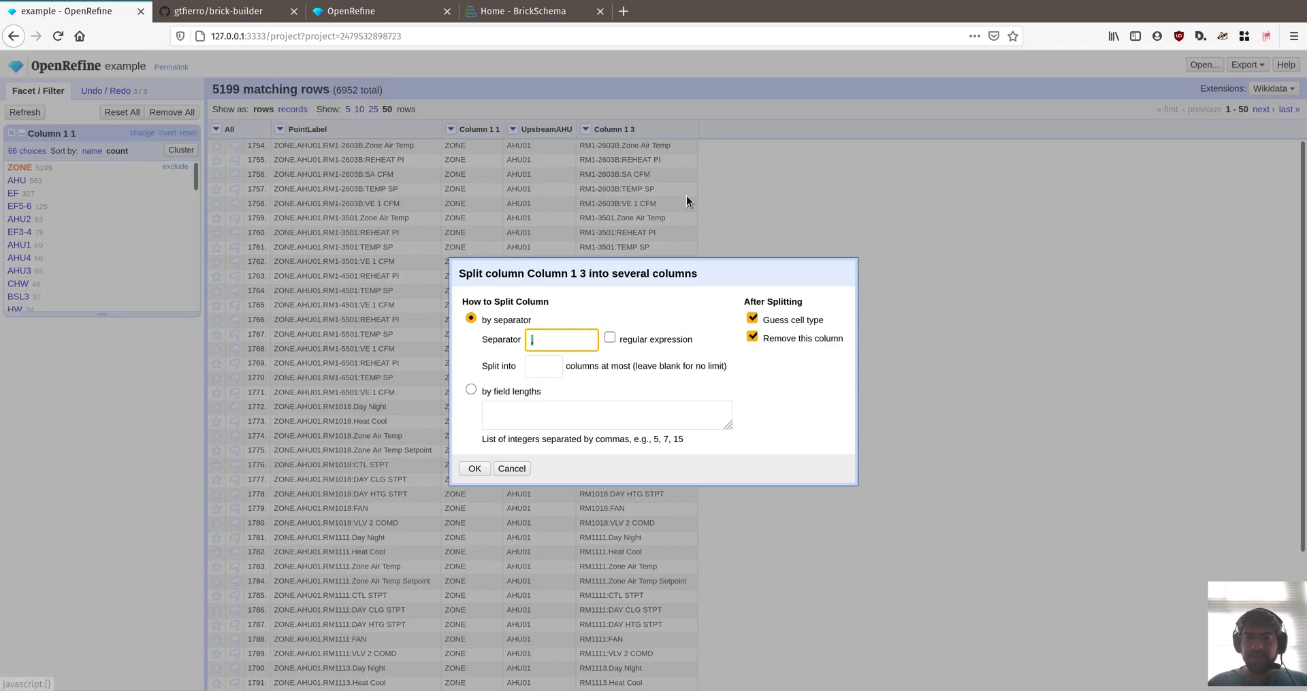
click(609, 339)
double_click(565, 345)
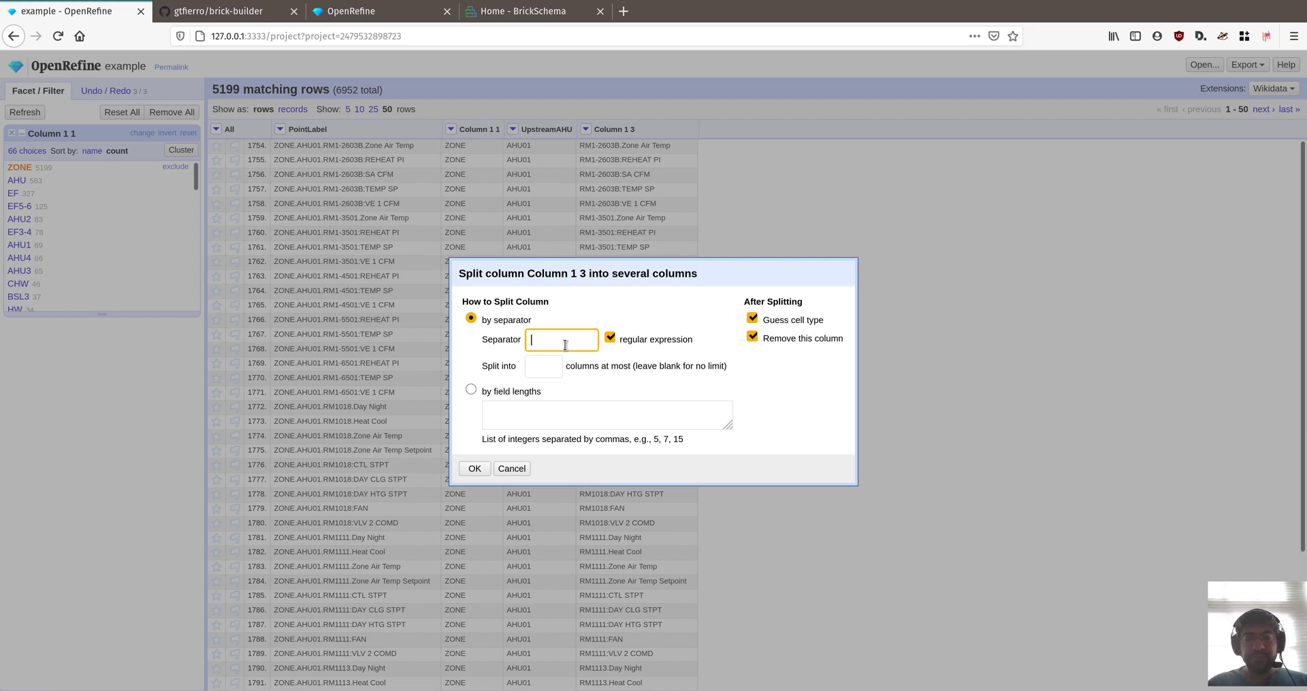
text([.:])
click(474, 466)
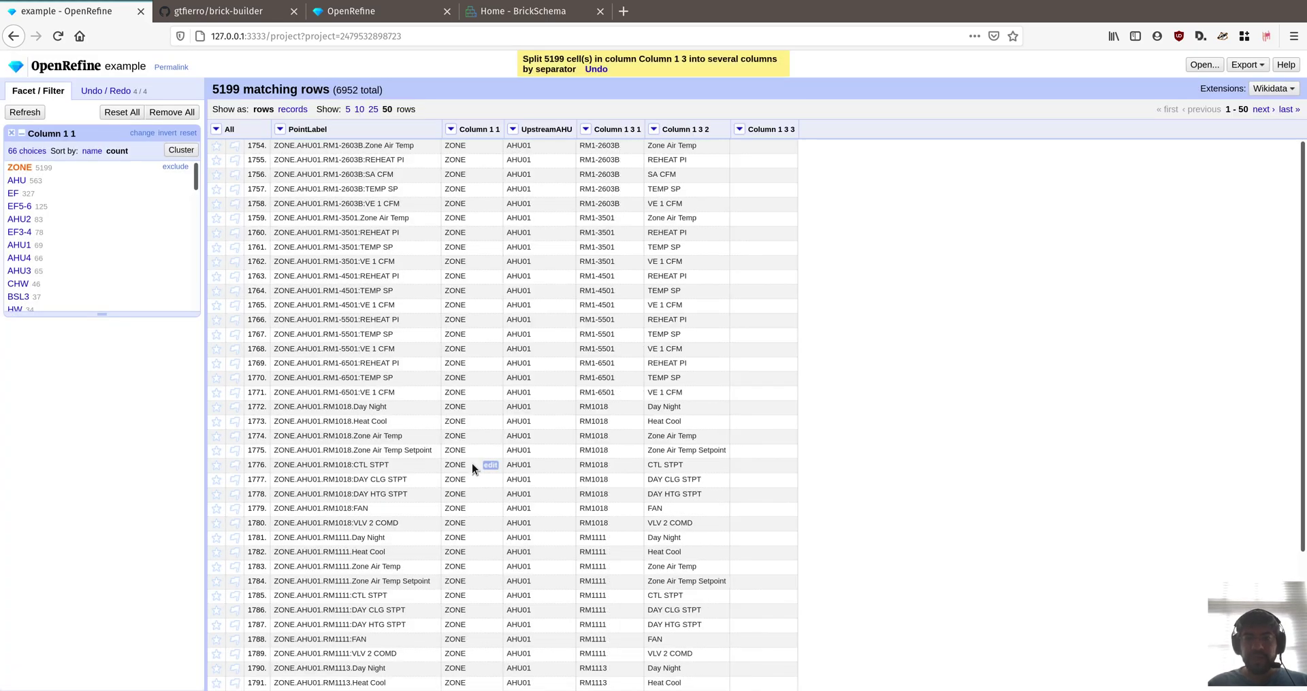
scroll(606, 231, down, 3)
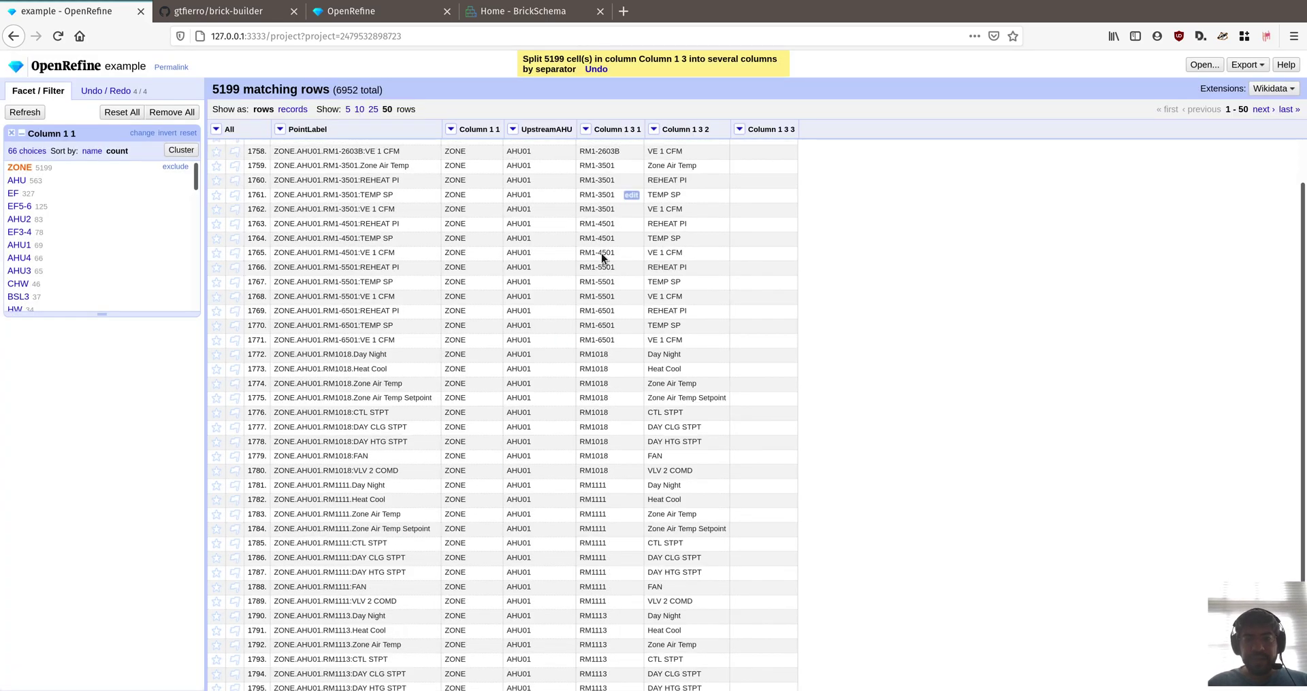
scroll(622, 556, up, 3)
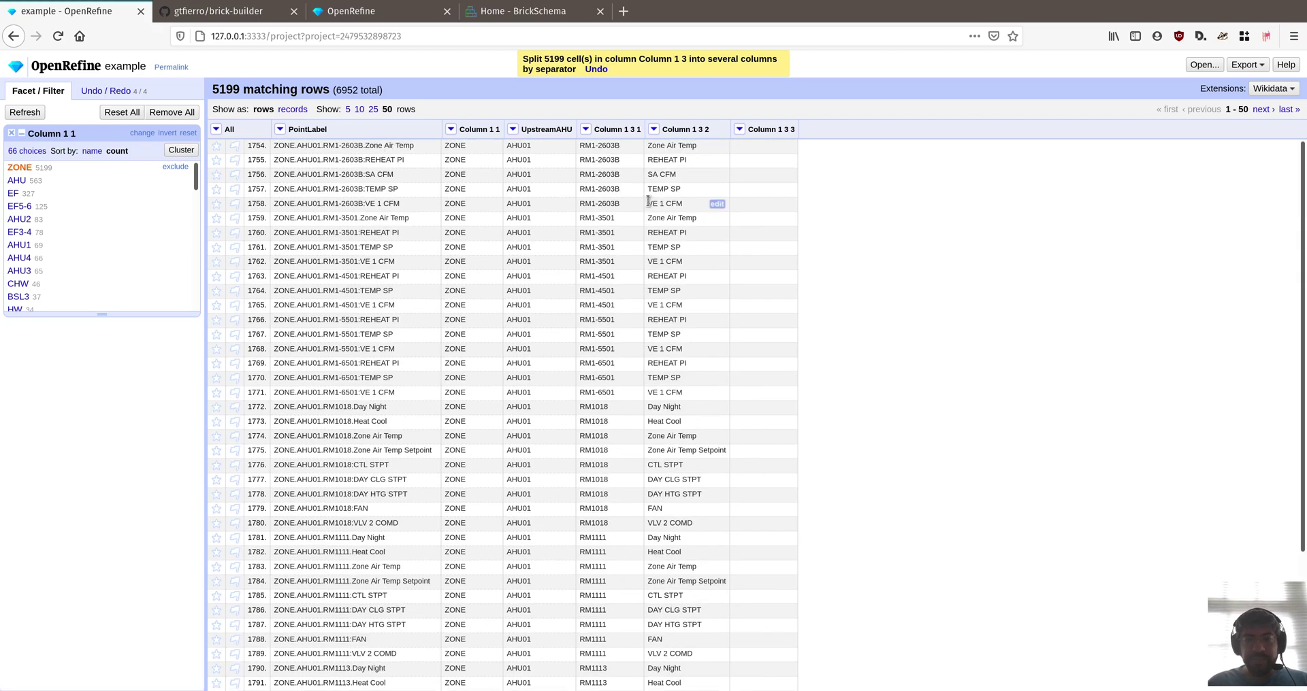
click(584, 128)
mouse_move(603, 152)
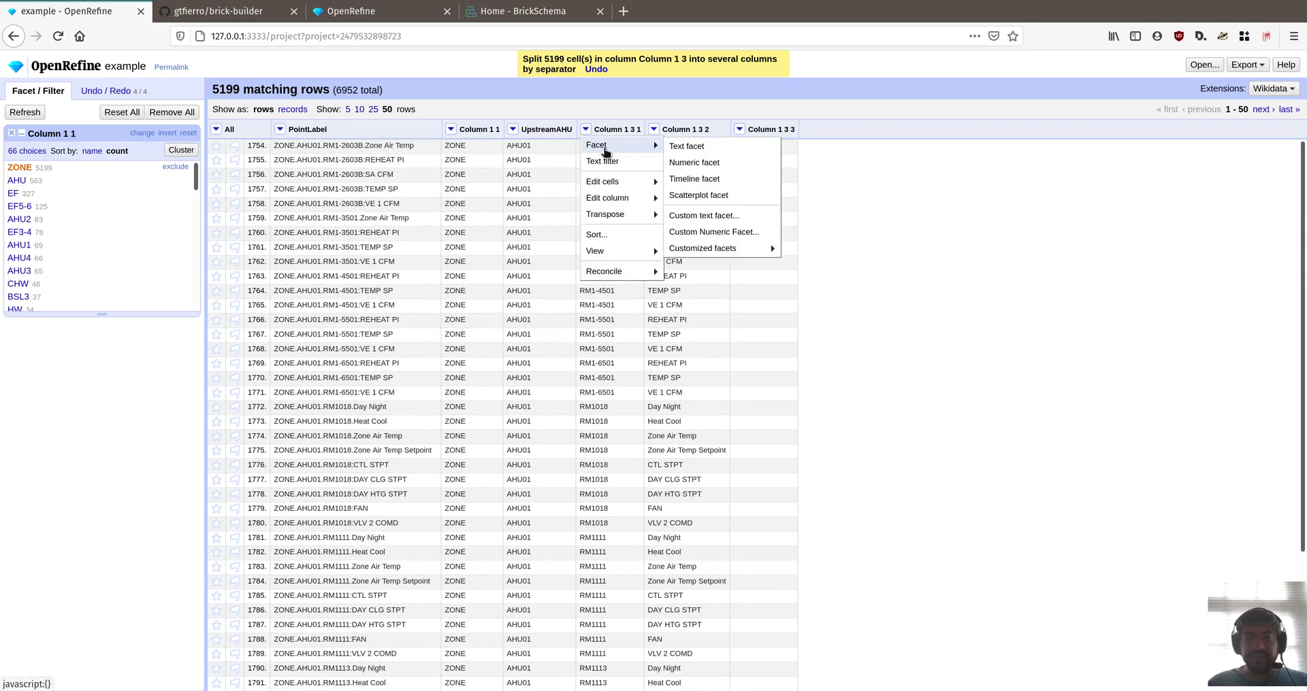
click(695, 143)
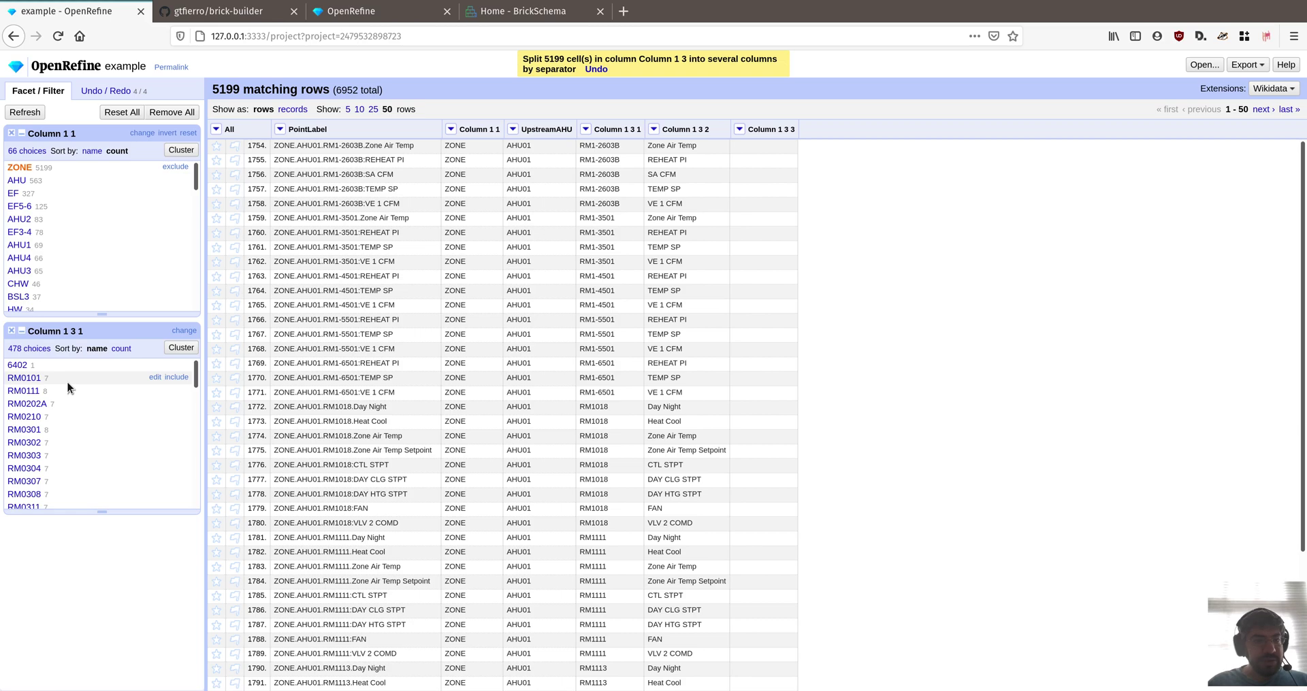
scroll(67, 382, down, 5)
scroll(68, 382, down, 20)
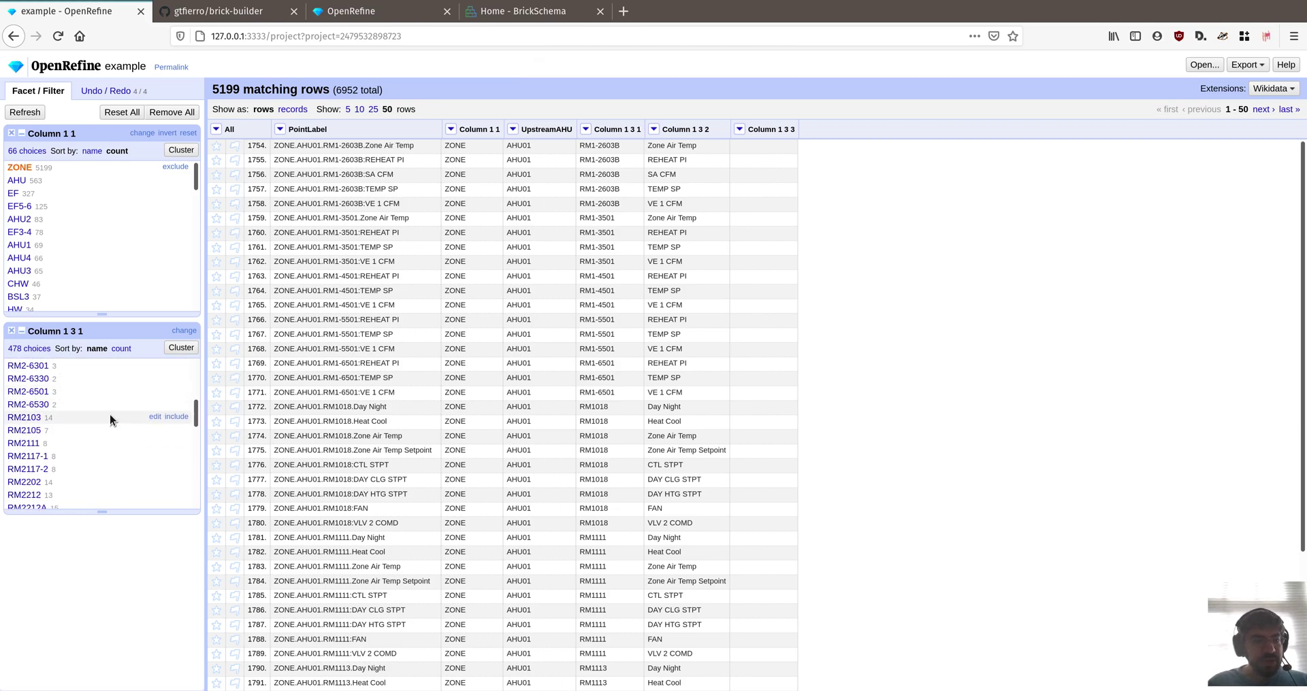
click(654, 129)
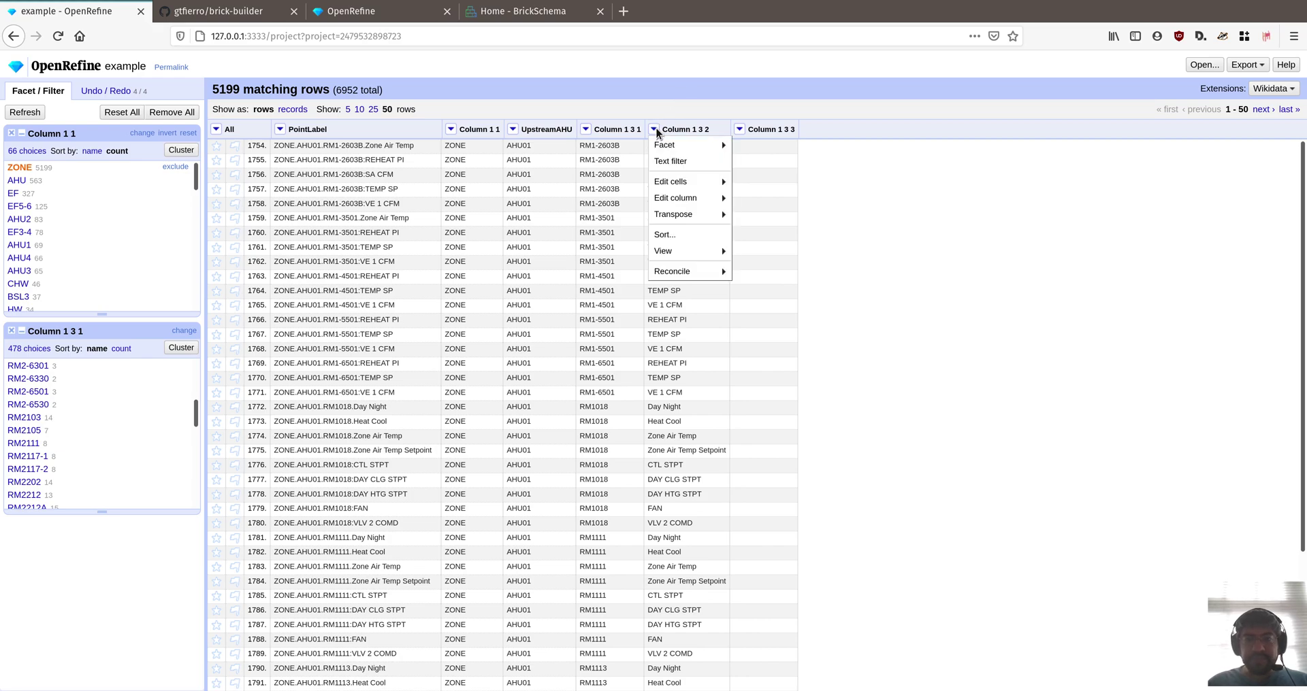
mouse_move(674, 145)
click(752, 144)
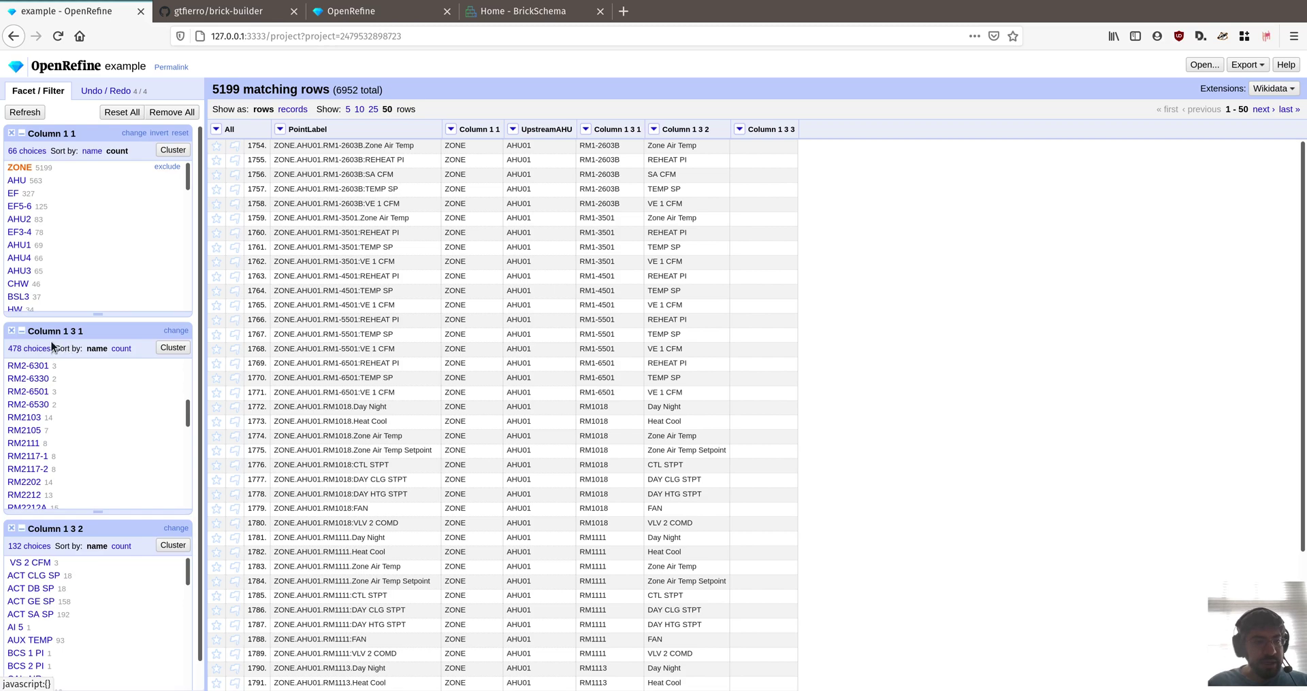
click(11, 331)
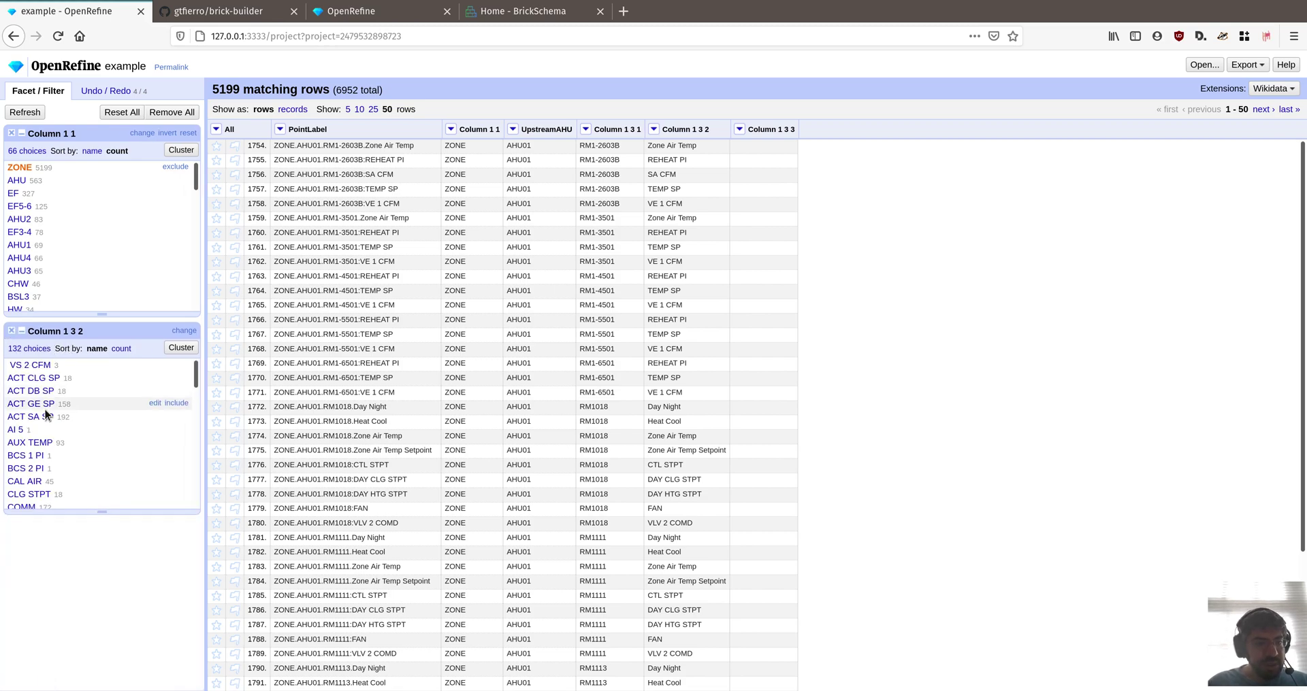
scroll(42, 408, down, 10)
scroll(46, 414, down, 15)
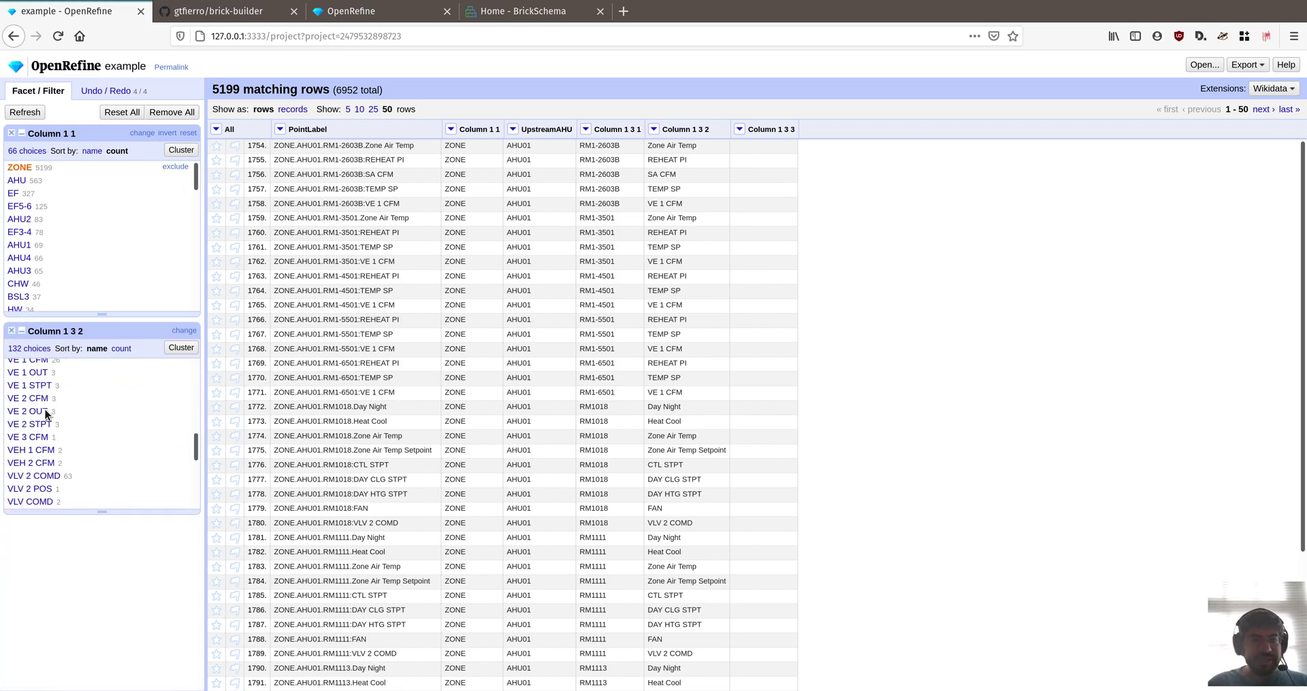
click(11, 332)
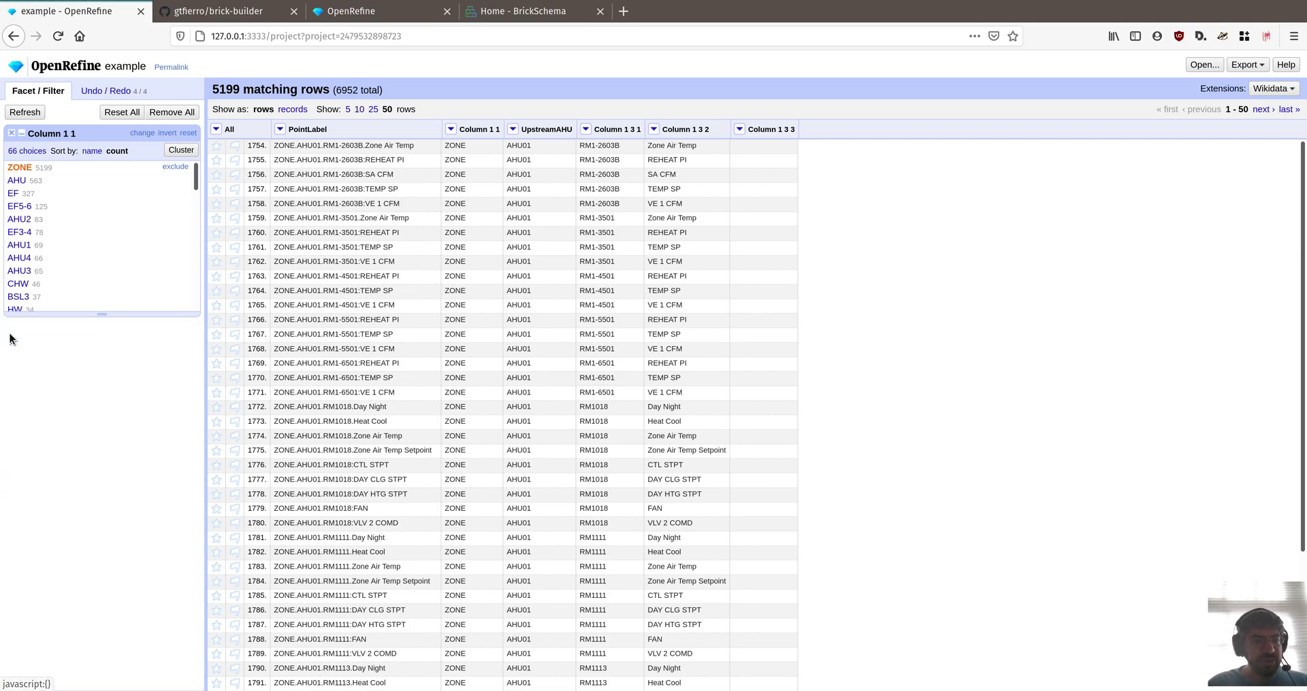
click(740, 131)
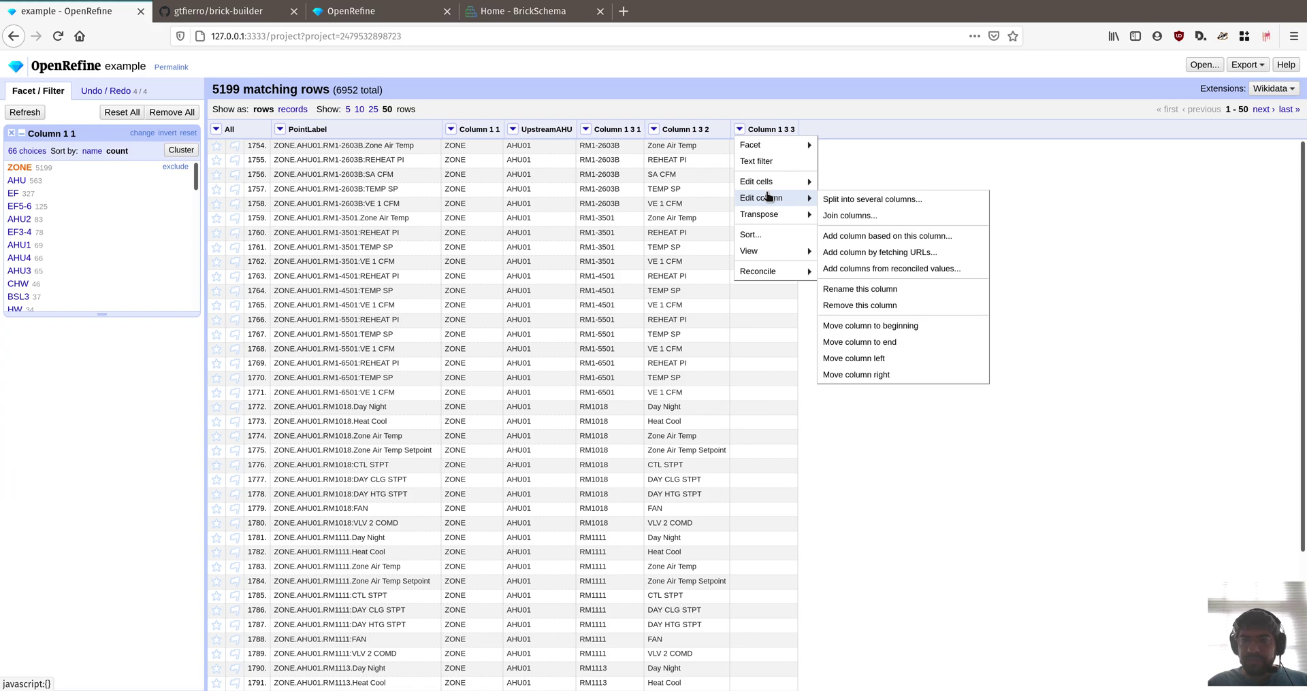
click(841, 146)
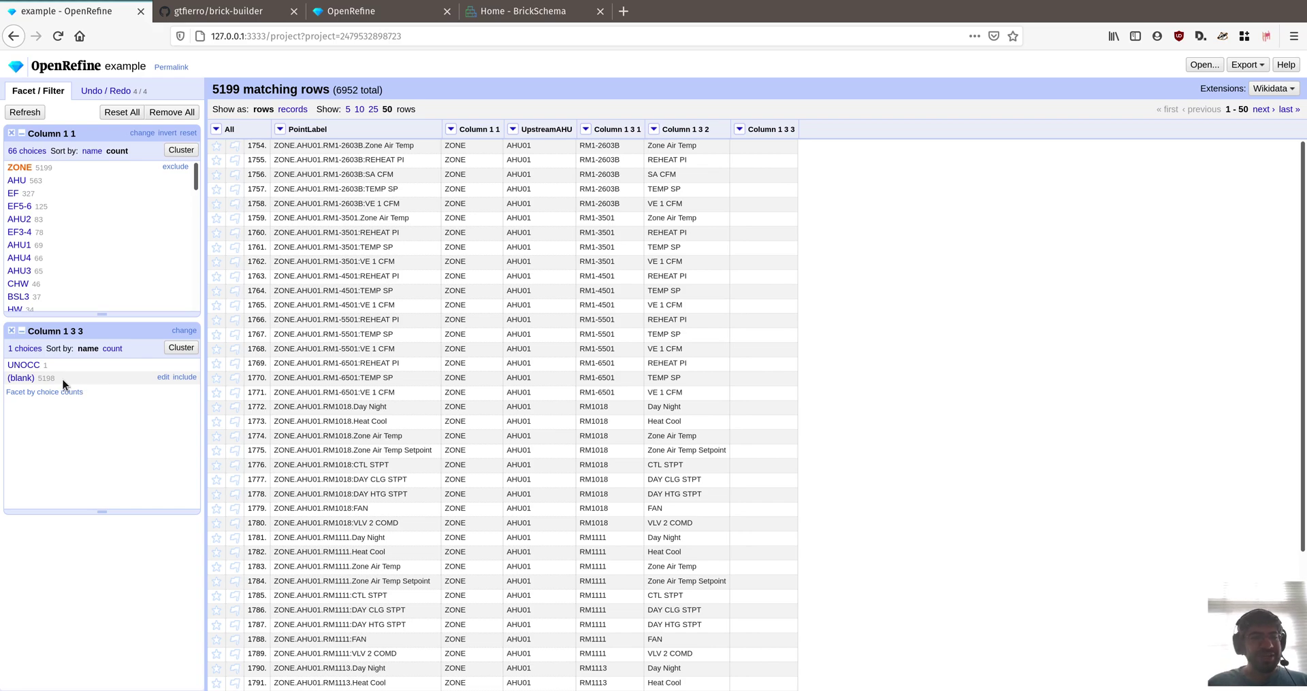
click(21, 368)
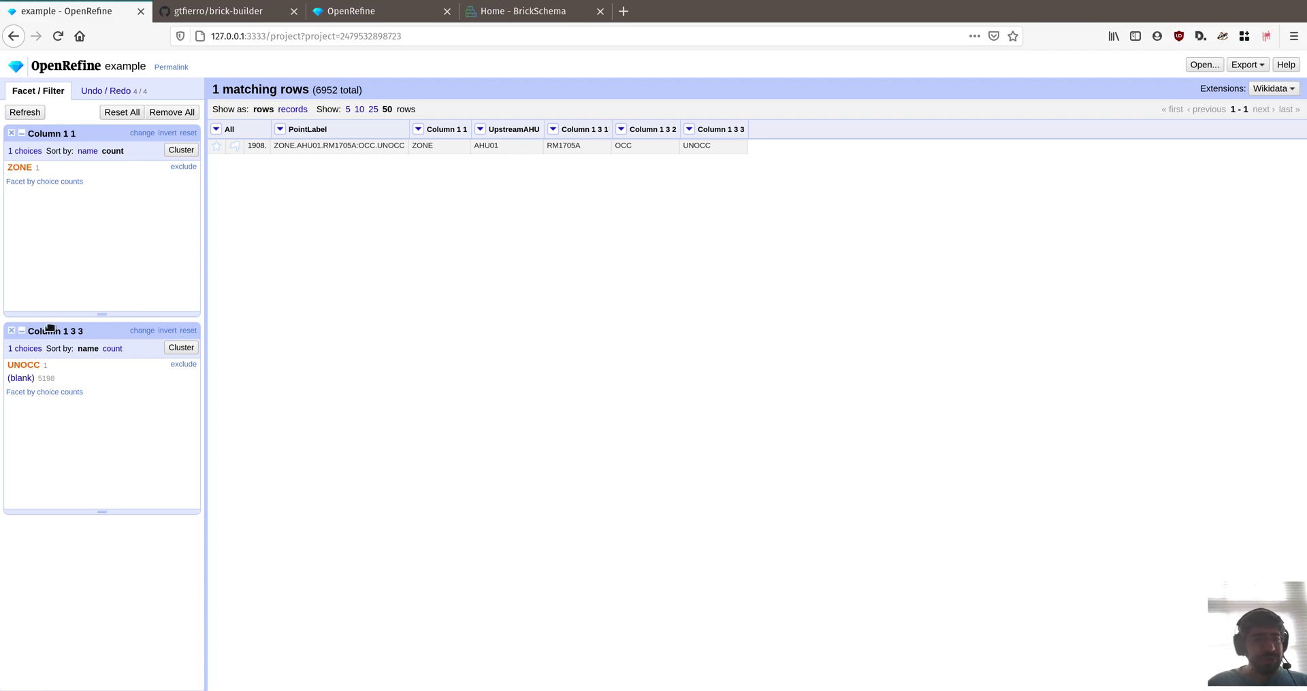
click(11, 332)
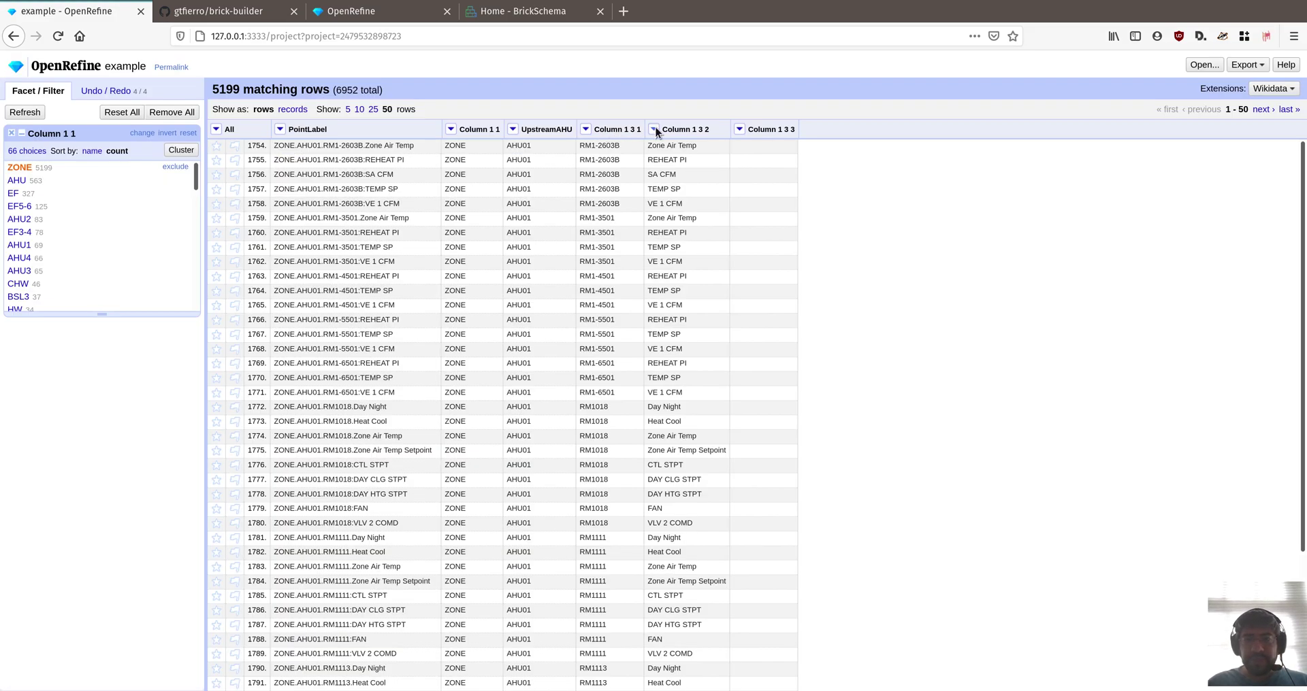
Join Column 1 3 3 into Column 1 3 2.
click(654, 129)
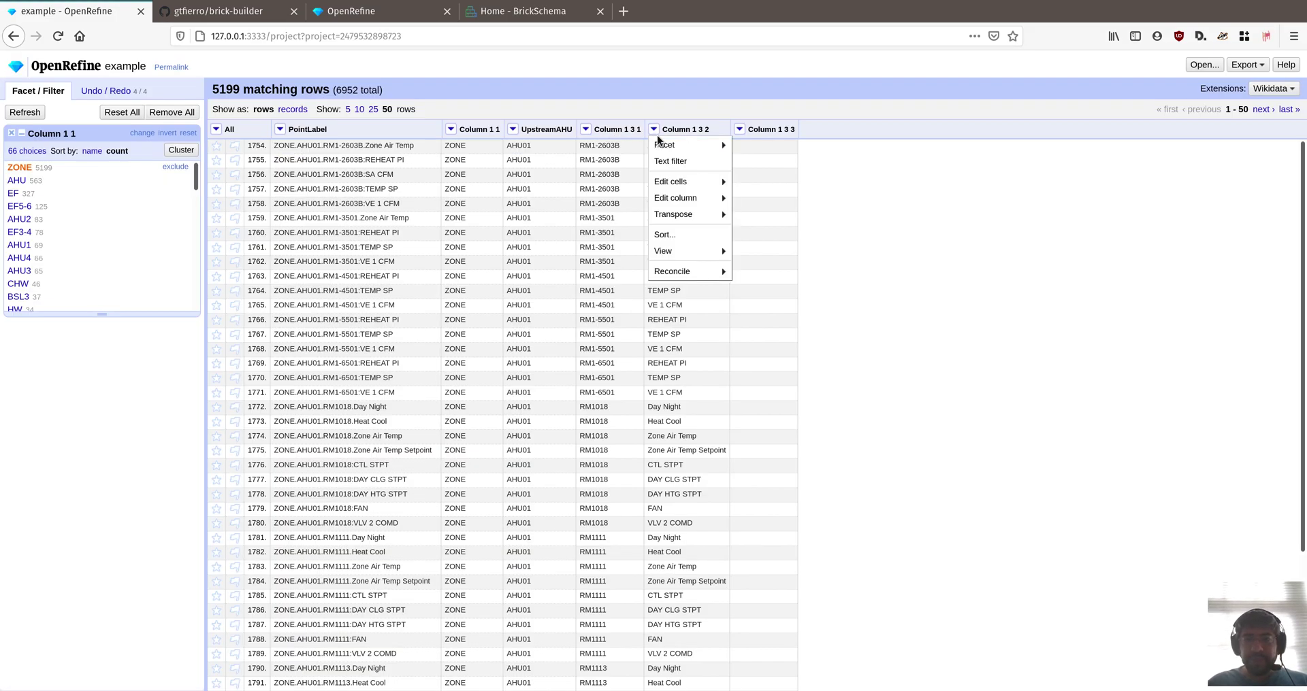
mouse_move(670, 199)
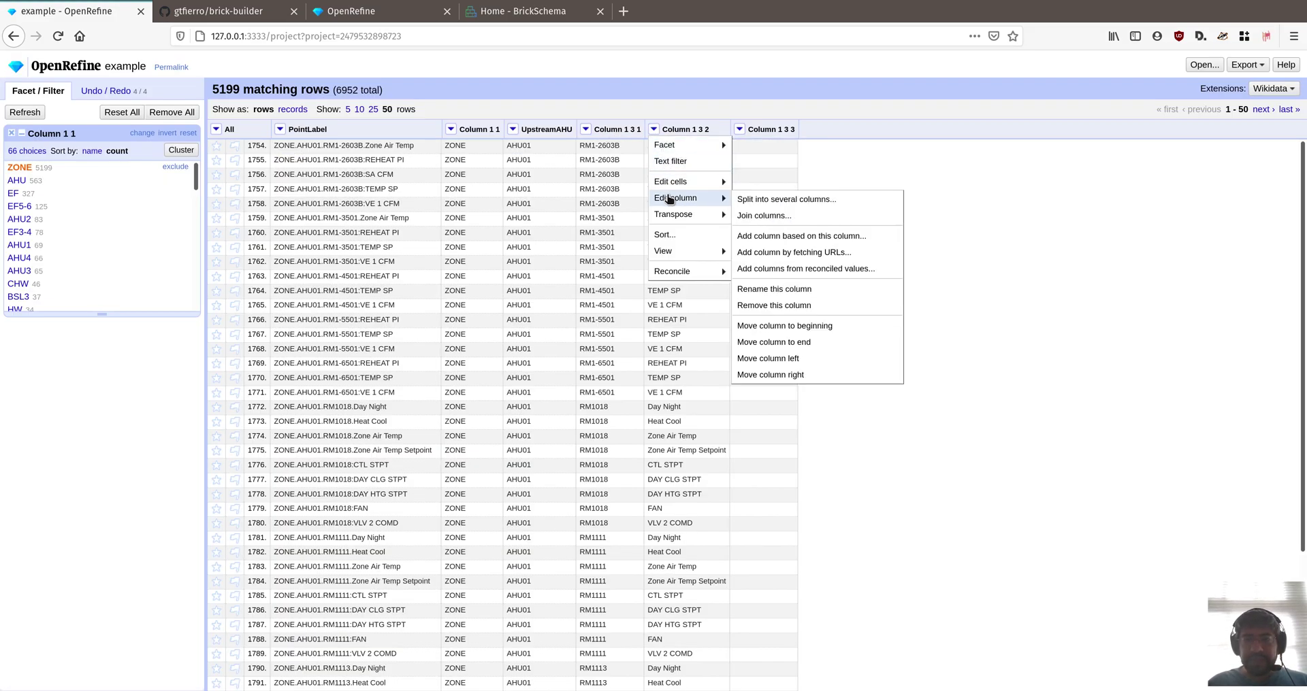
click(765, 215)
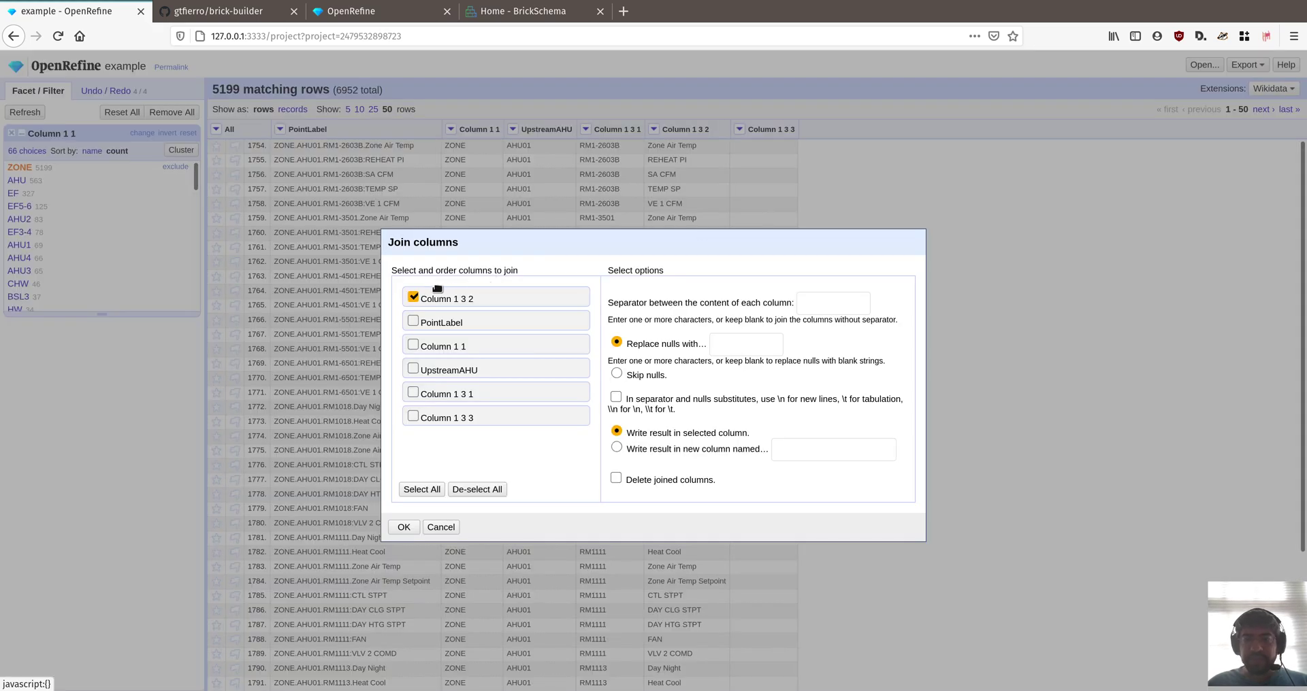
click(410, 420)
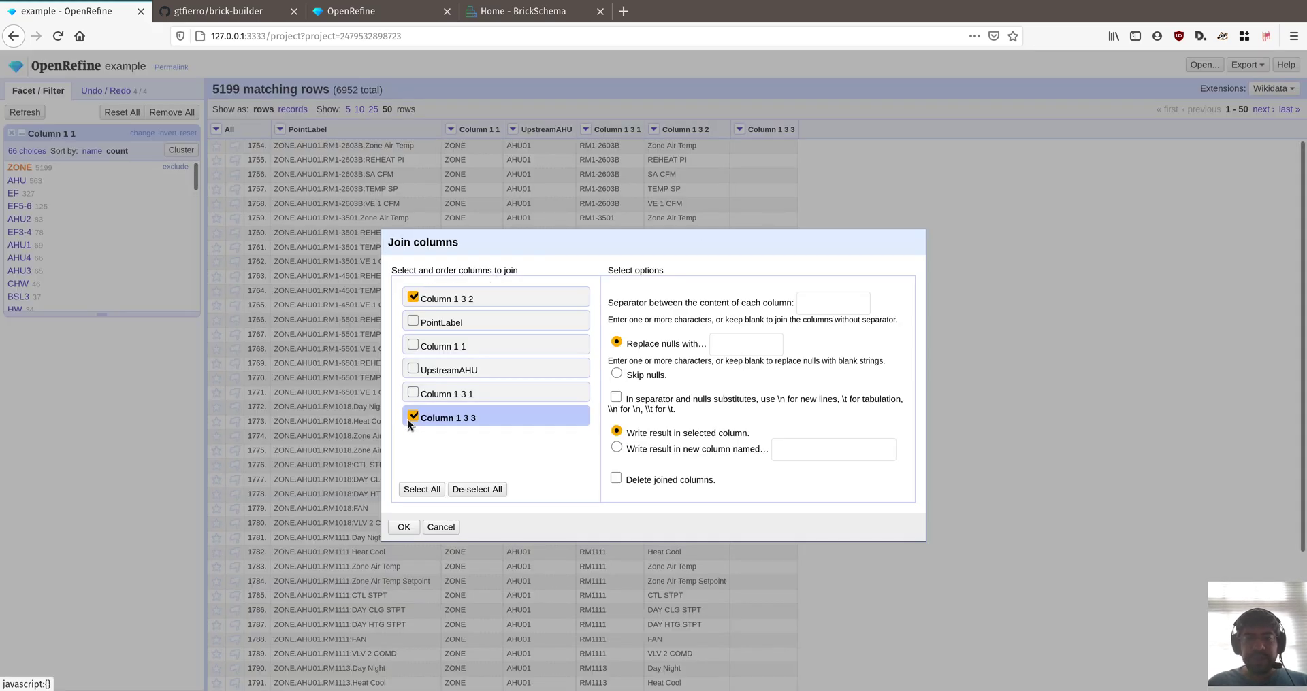
click(402, 527)
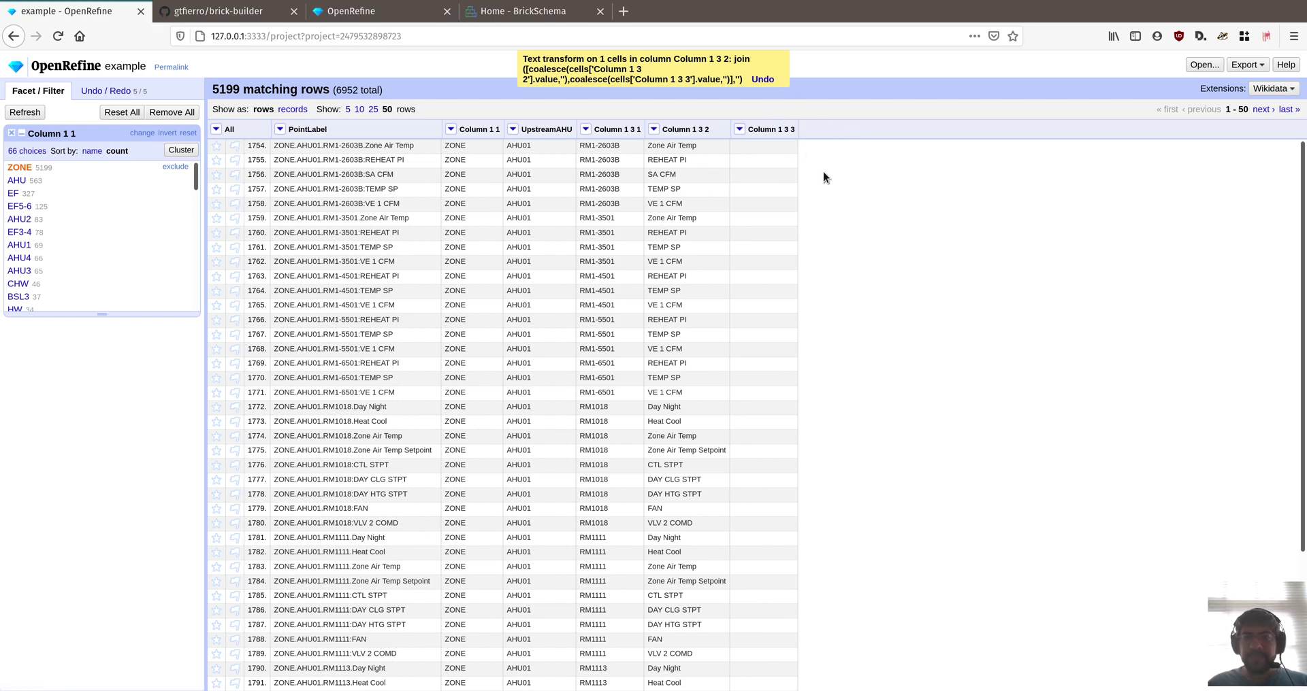
Delete the now-redundant Column 1 3 3.
click(739, 130)
mouse_move(757, 185)
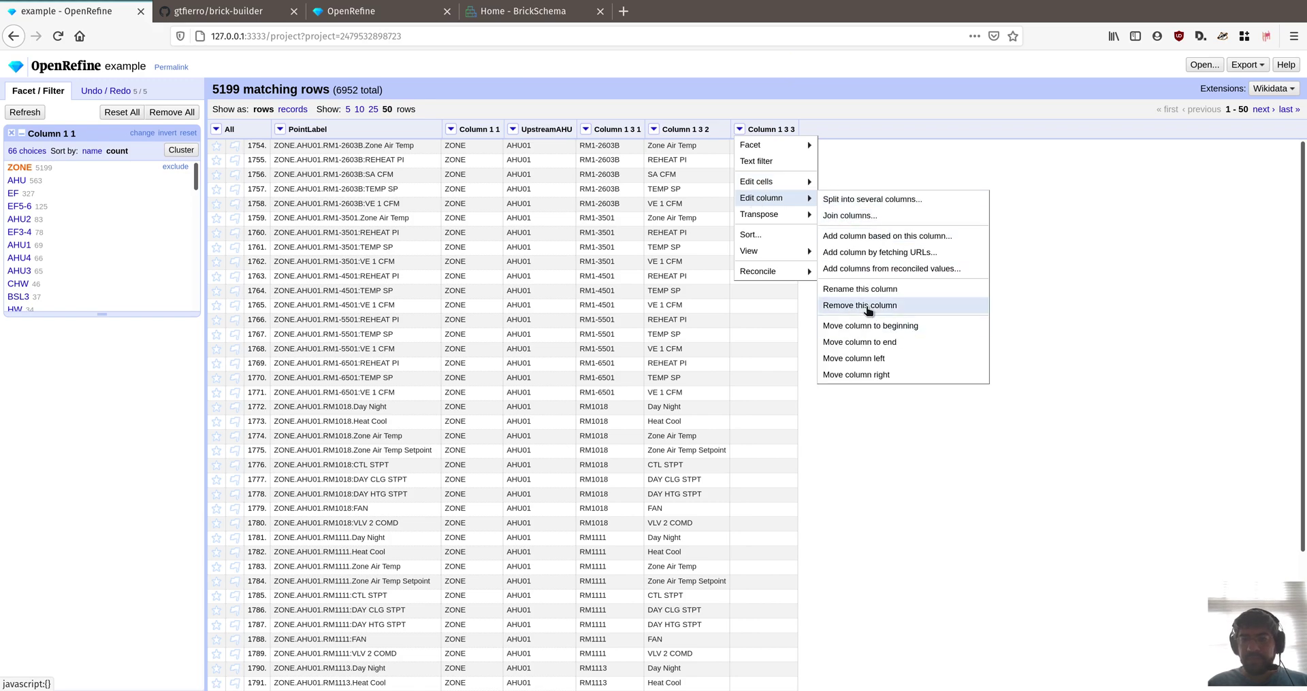
click(866, 305)
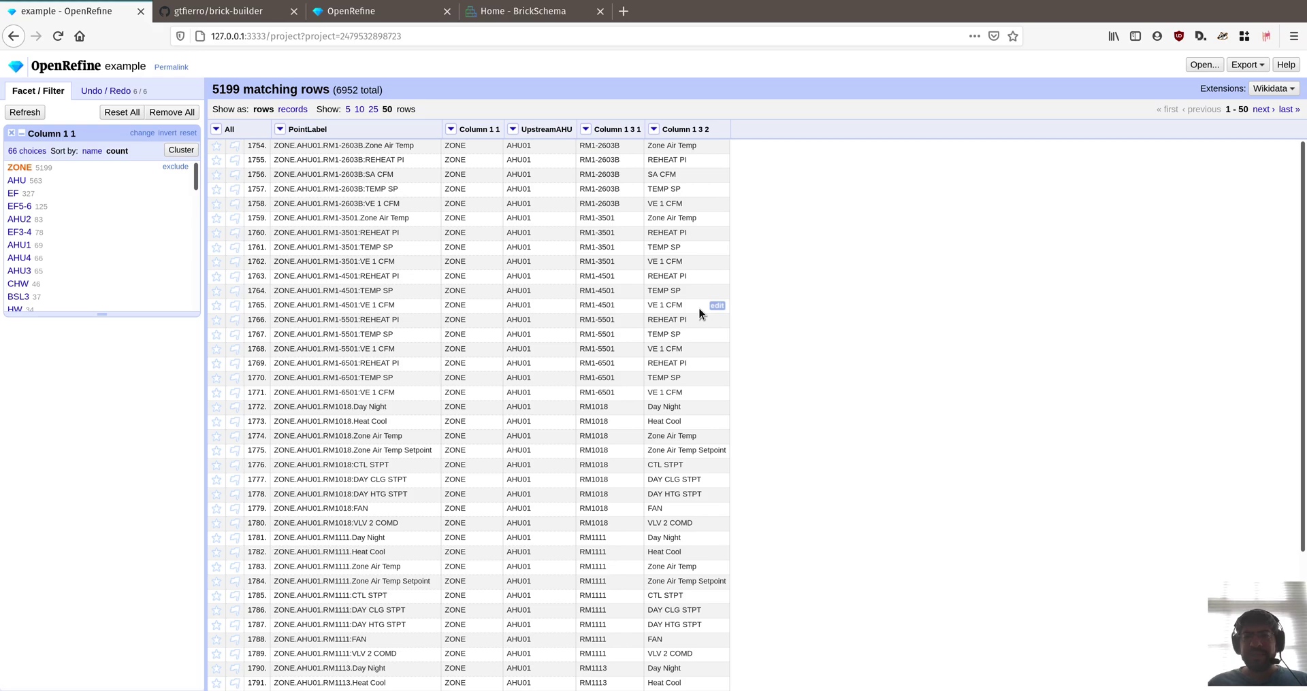
Columnize Column 1 3 2 by key/value, using PointLabel as the value column, then review the pivoted rows.
click(653, 129)
mouse_move(674, 216)
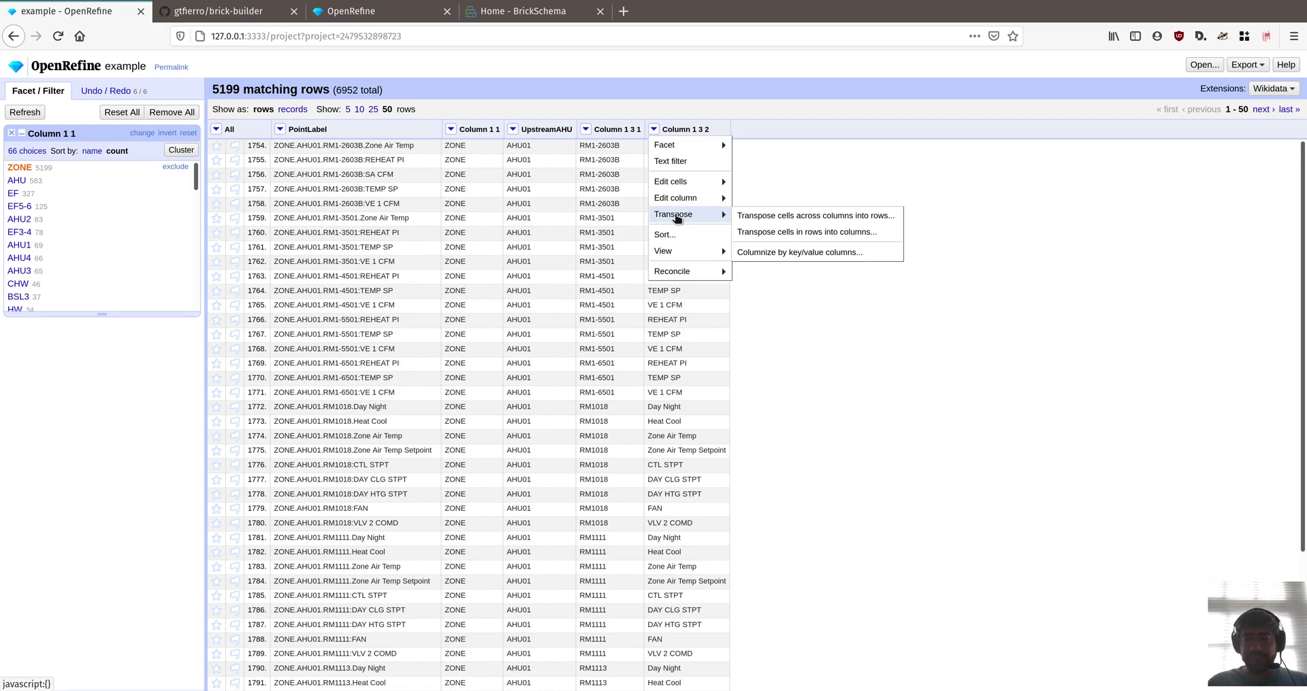
click(762, 256)
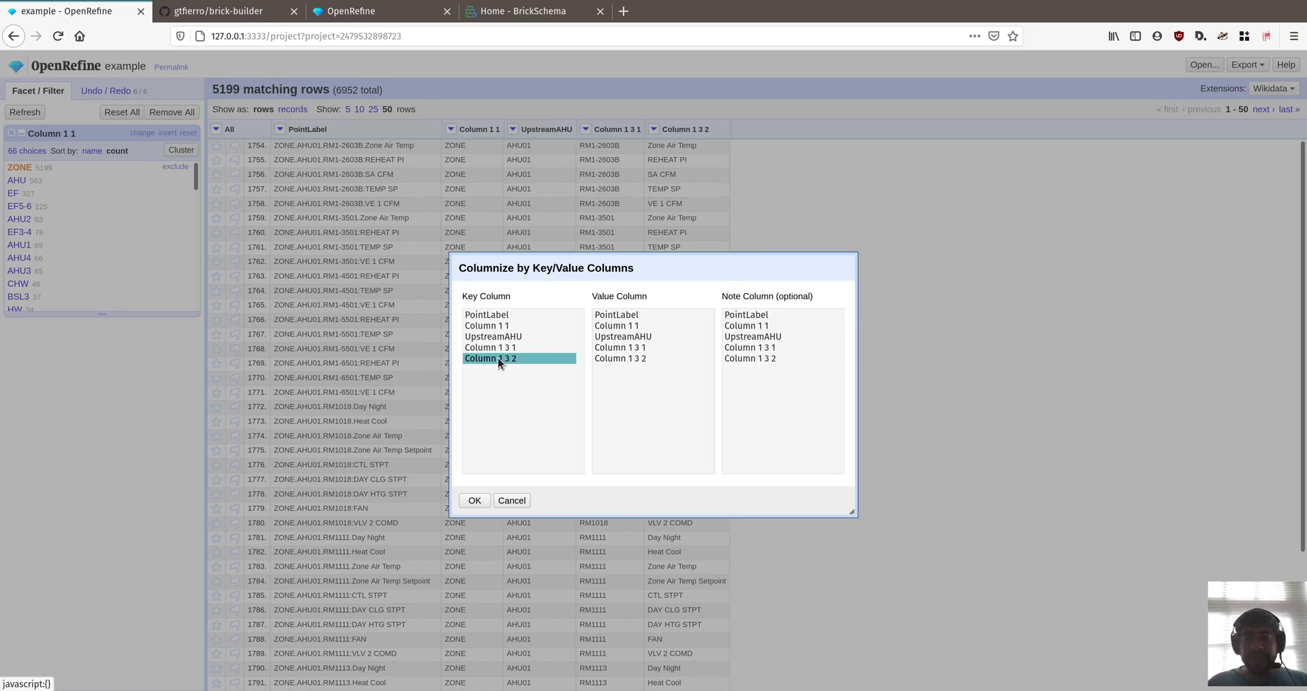
click(607, 317)
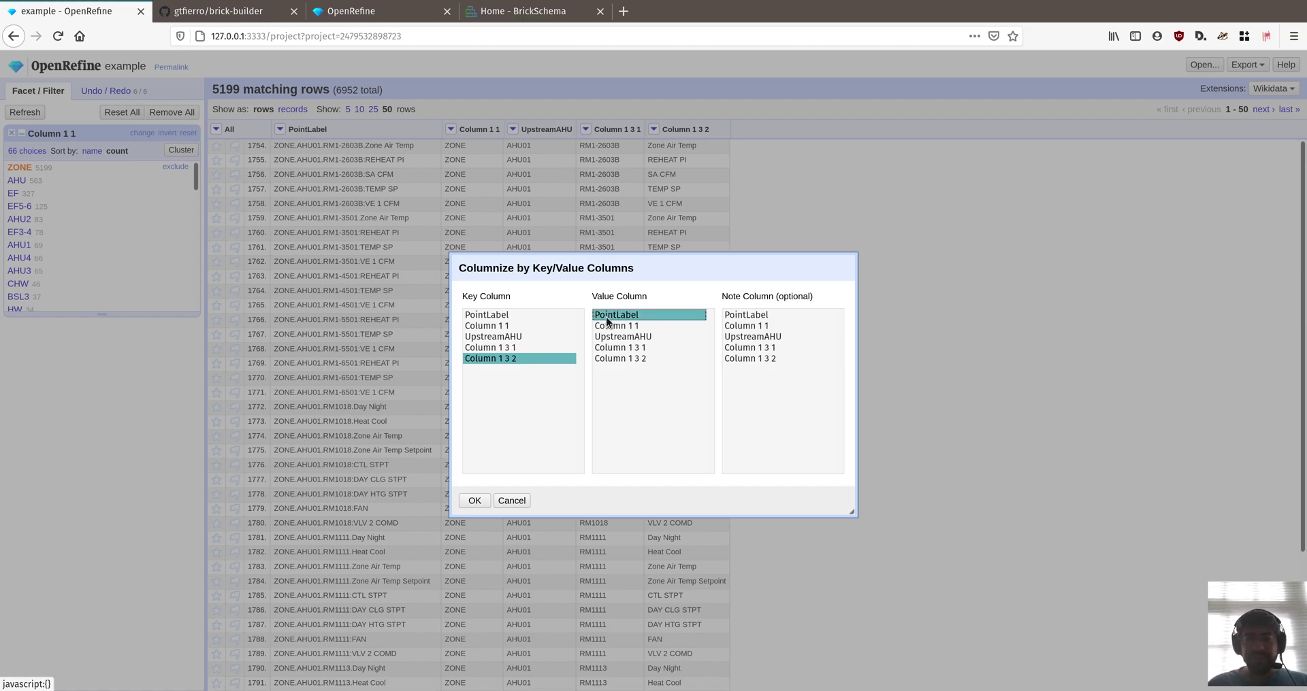
click(468, 503)
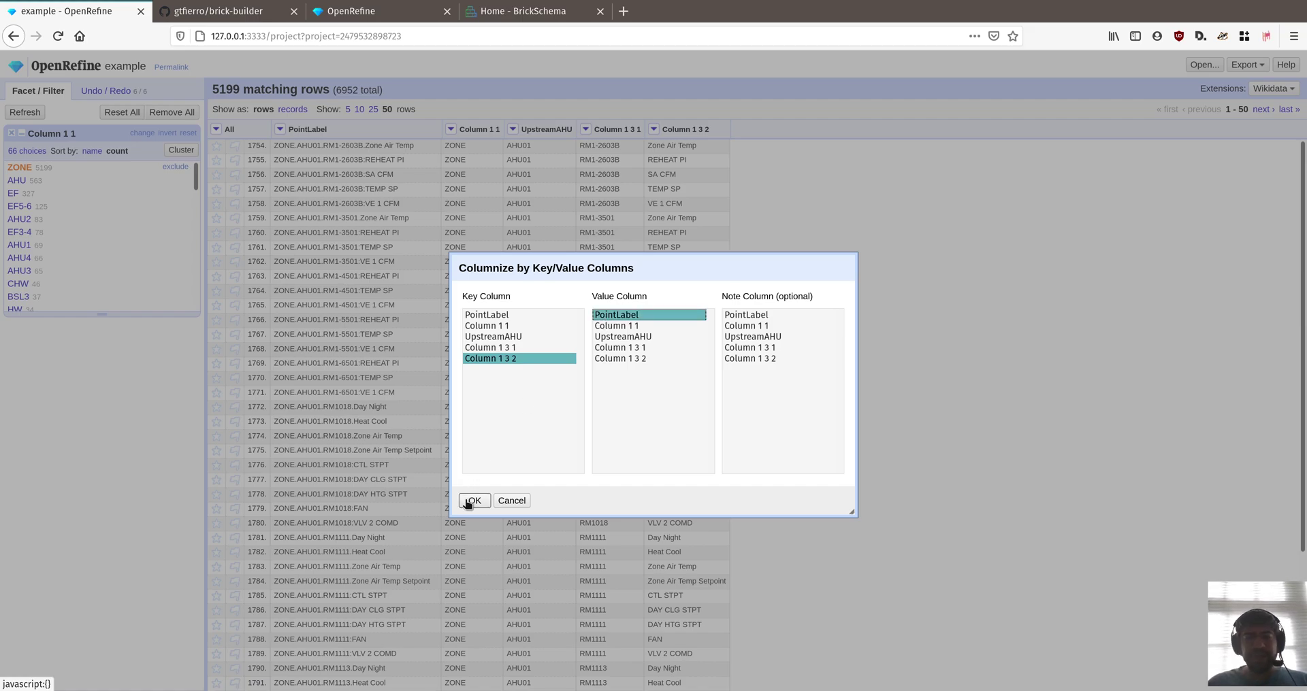
click(470, 501)
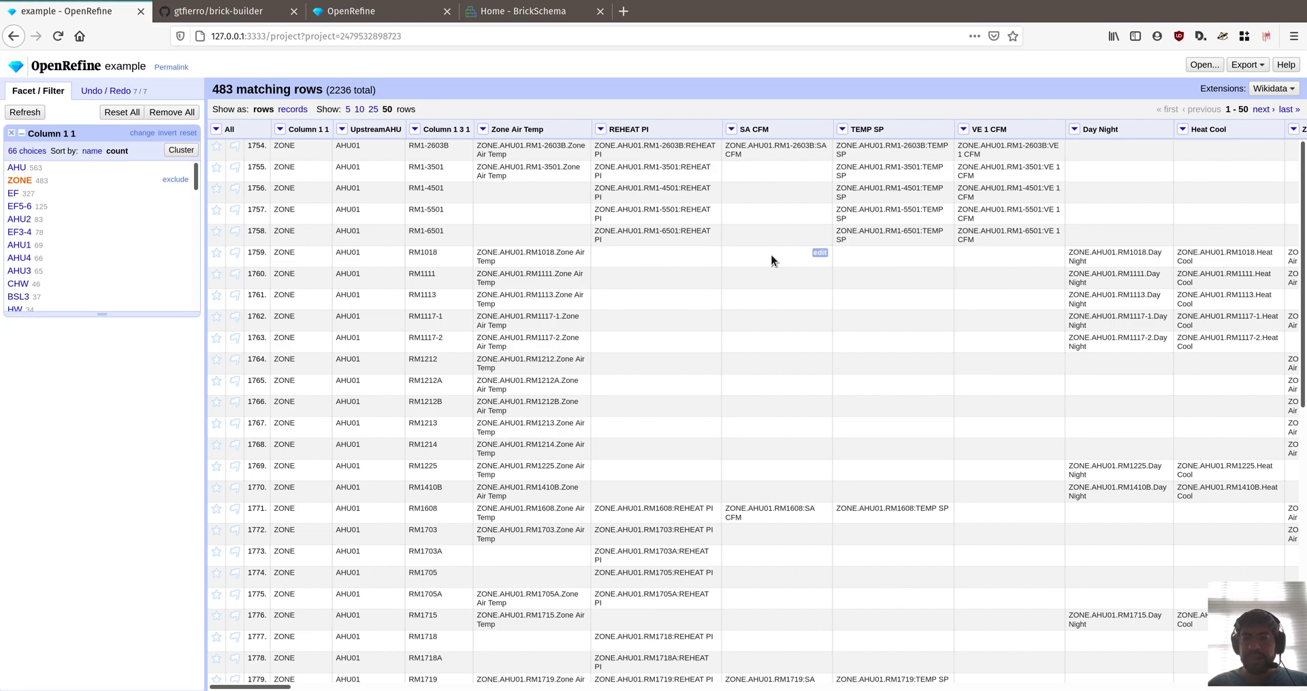
scroll(770, 255, down, 5)
scroll(770, 261, down, 3)
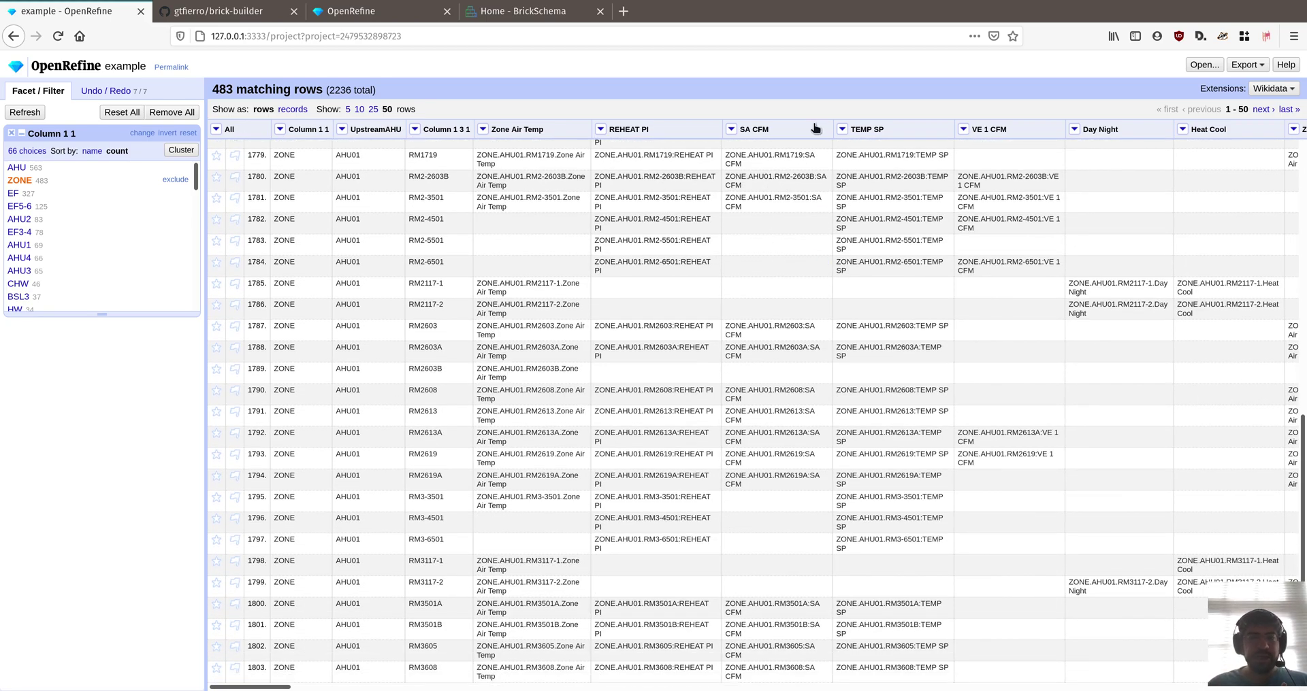
scroll(303, 402, up, 8)
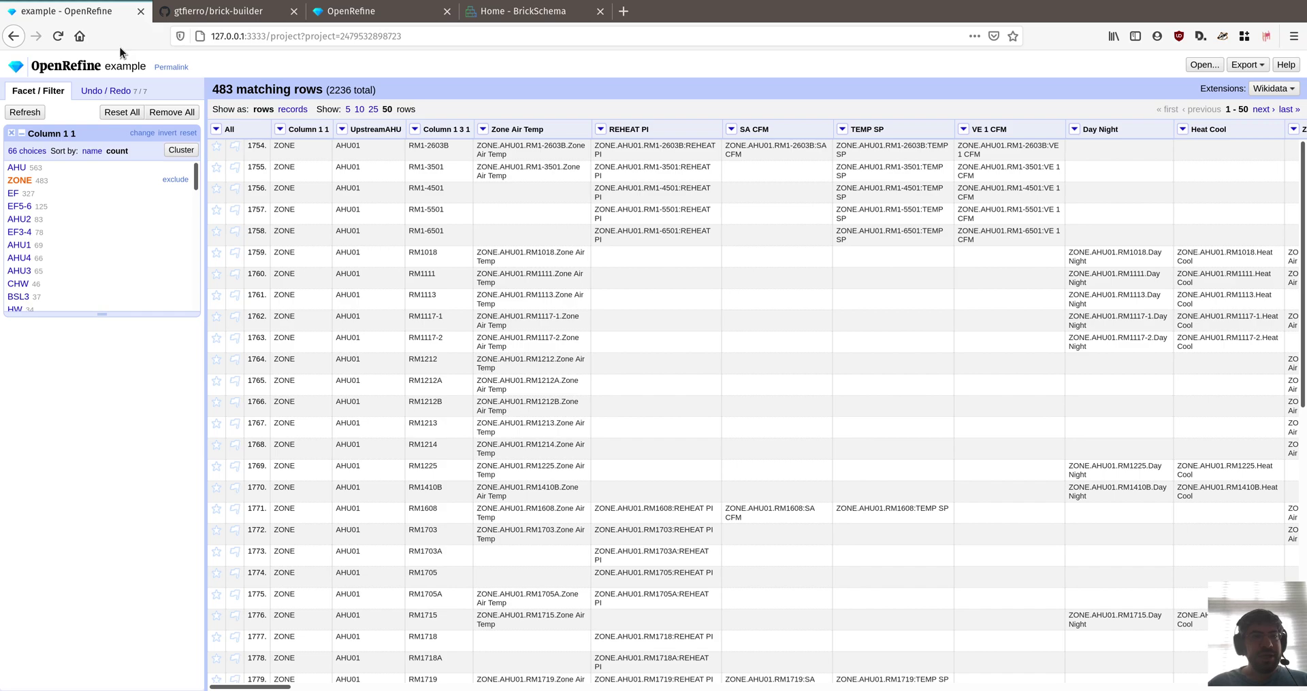
Revert the history to step 6 'Remove column Column 1 3 3' to undo the pivot.
click(99, 90)
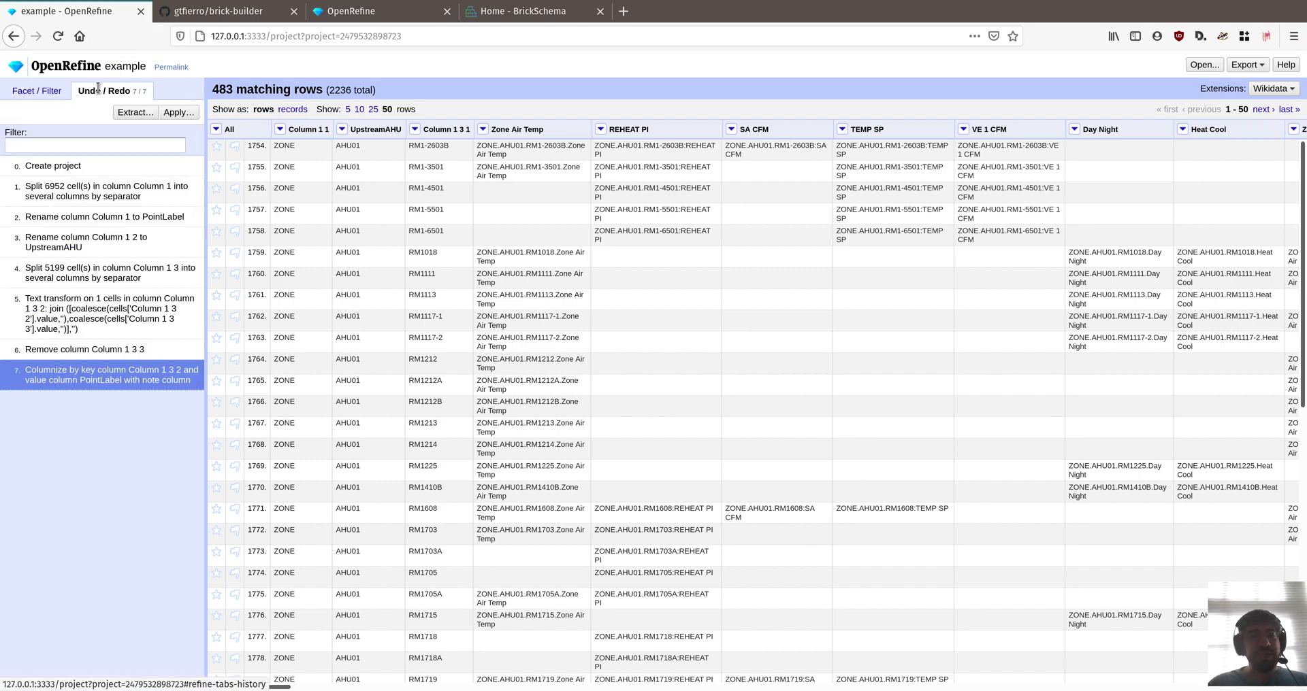
click(55, 351)
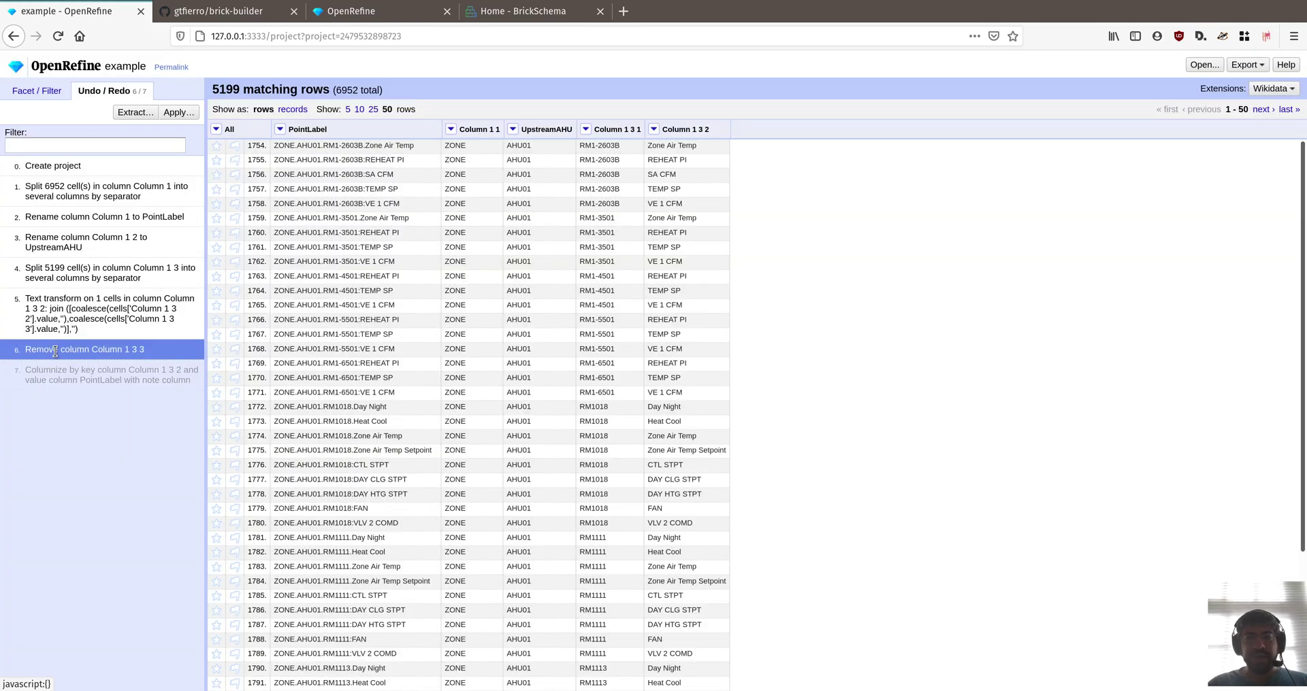
click(32, 90)
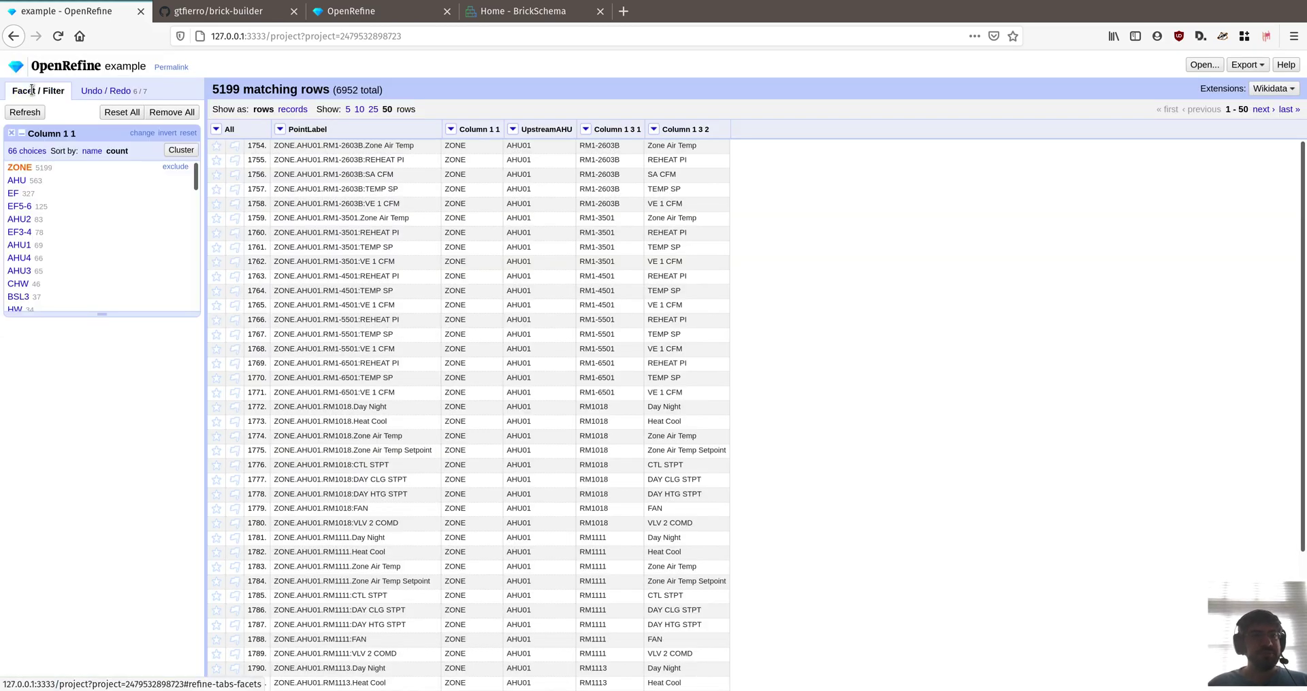
Reconcile Column 1 3 2 with the Simple Reconciliation Service against the PointClass type.
click(652, 130)
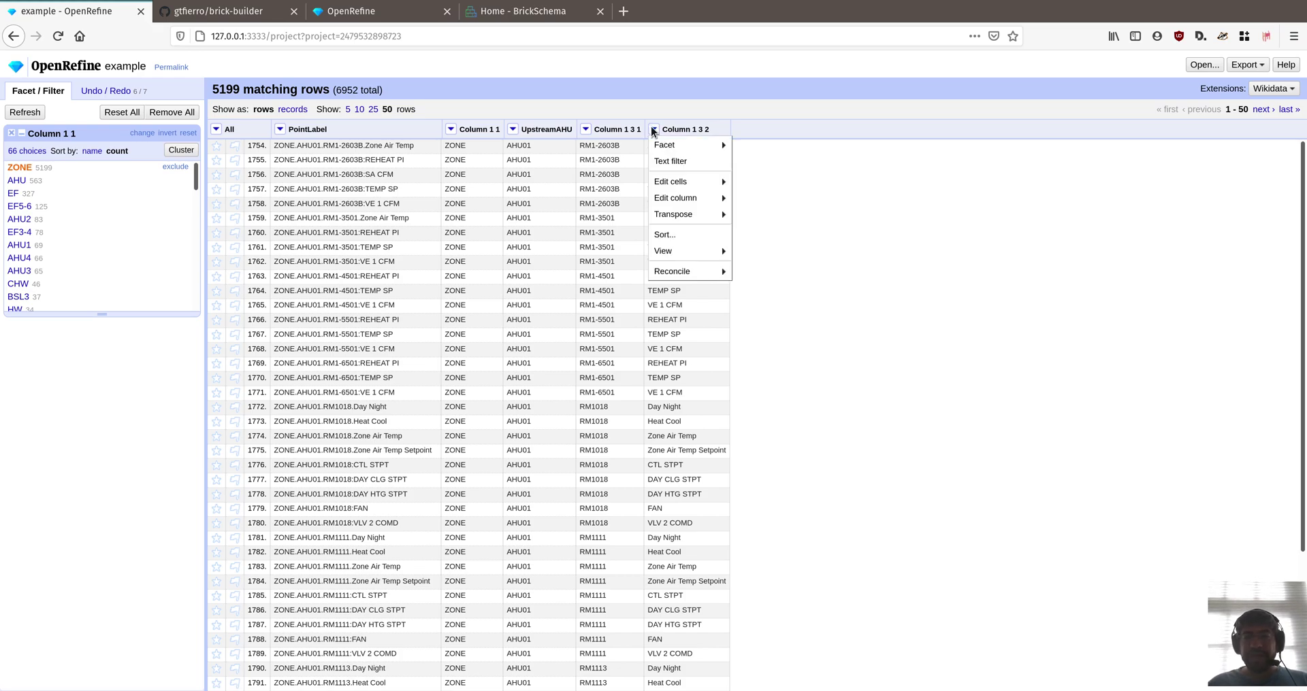
mouse_move(684, 272)
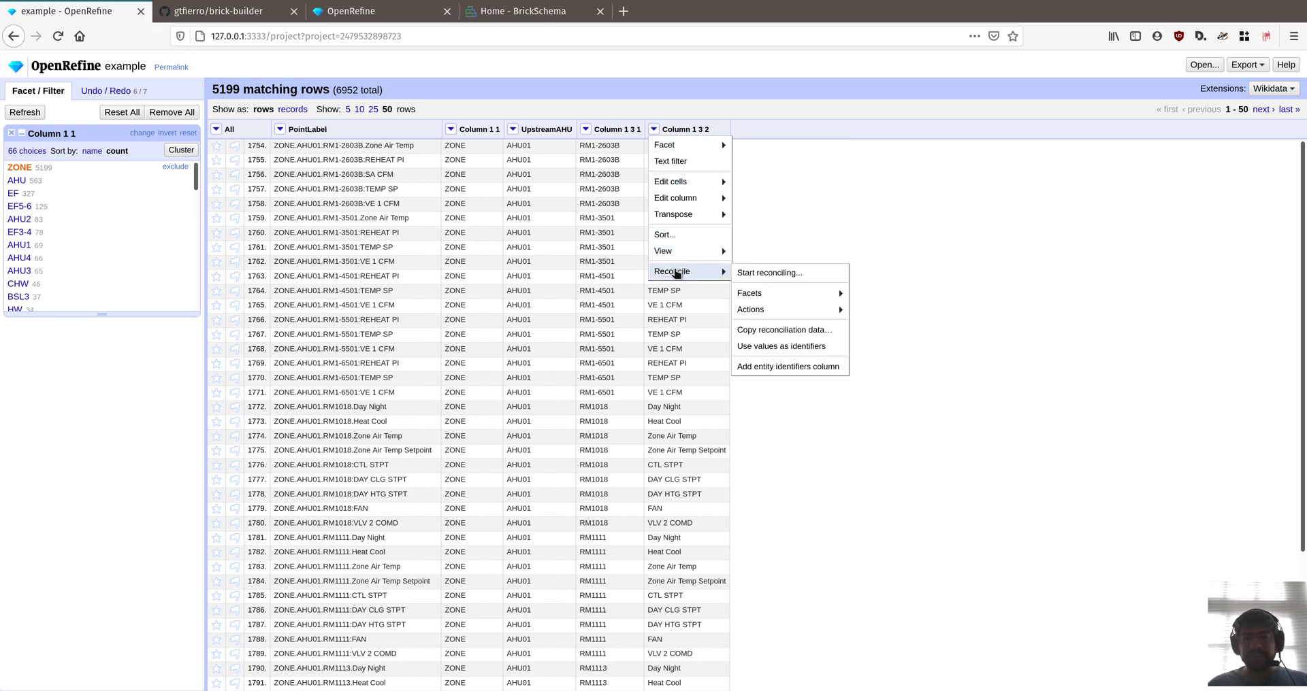
click(769, 274)
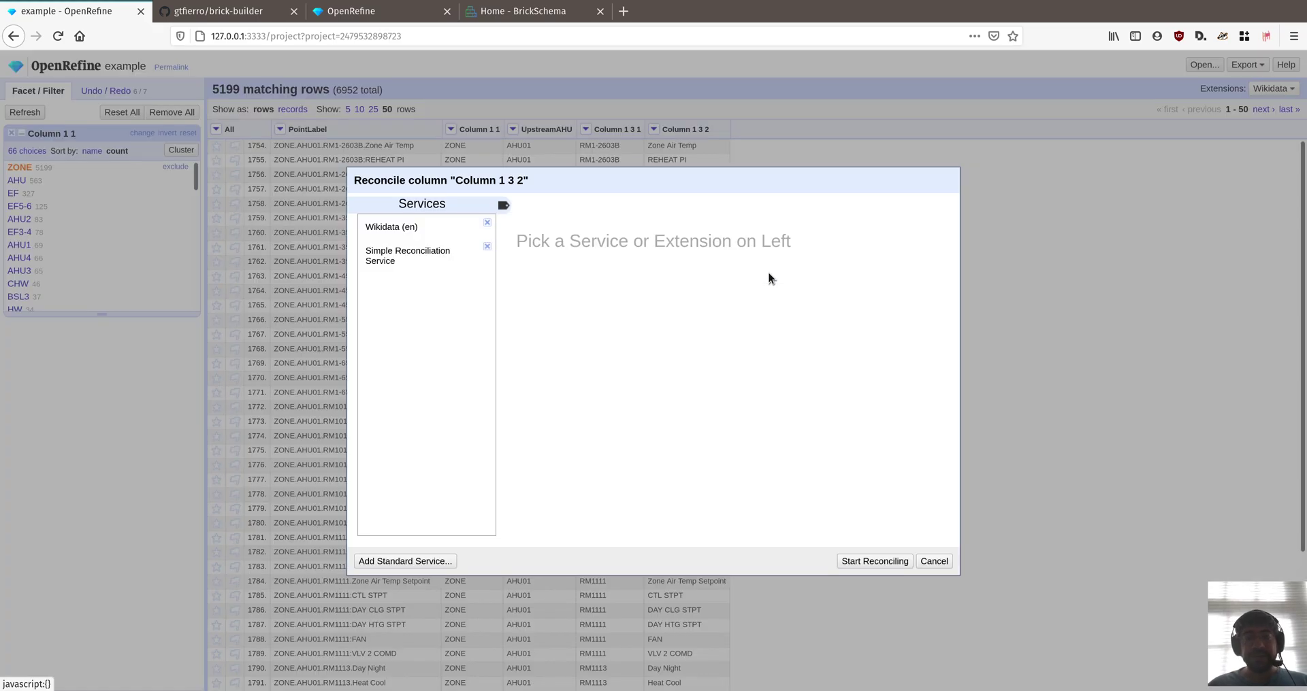
click(432, 256)
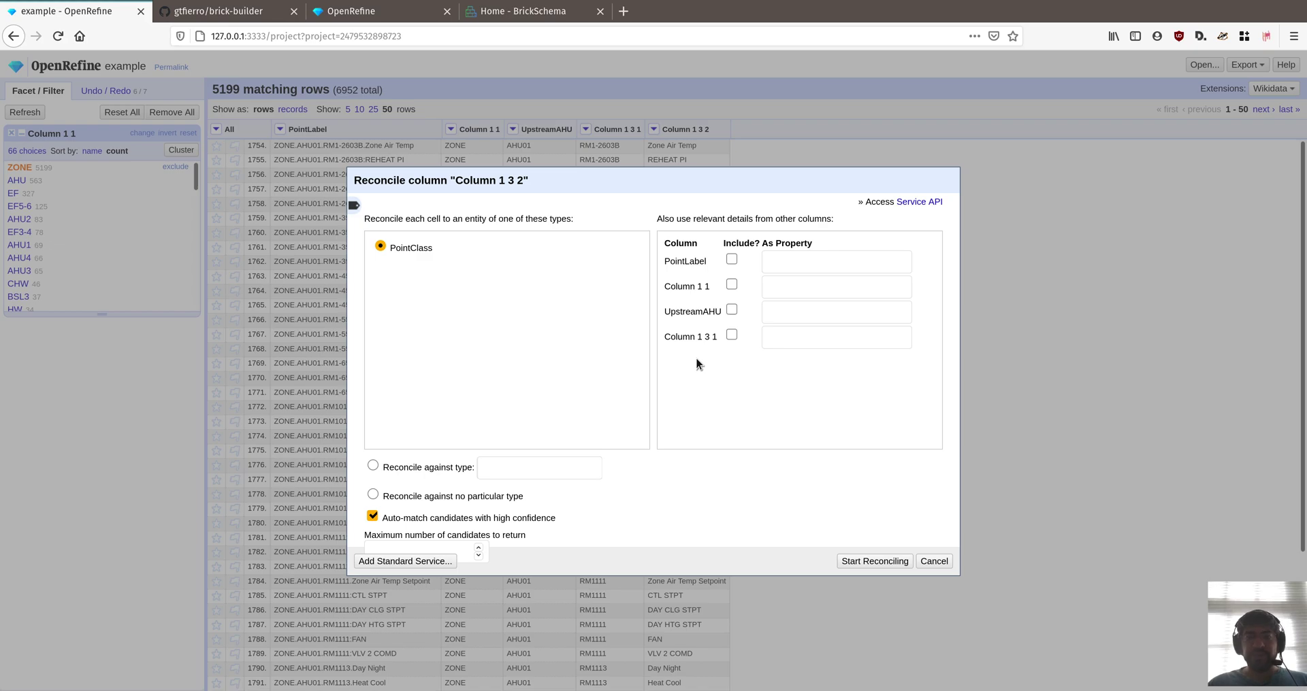
click(883, 562)
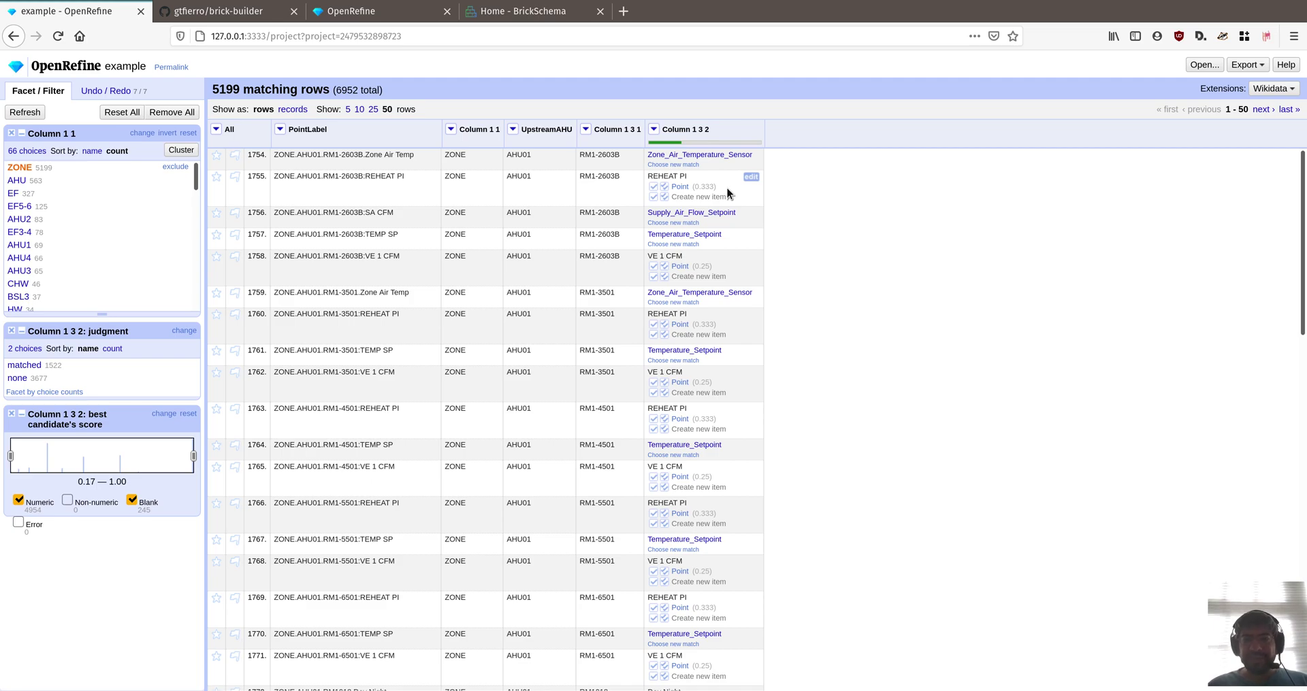
Add a text facet on Column 1 3 2 and show only the matched rows.
scroll(652, 394, down, 4)
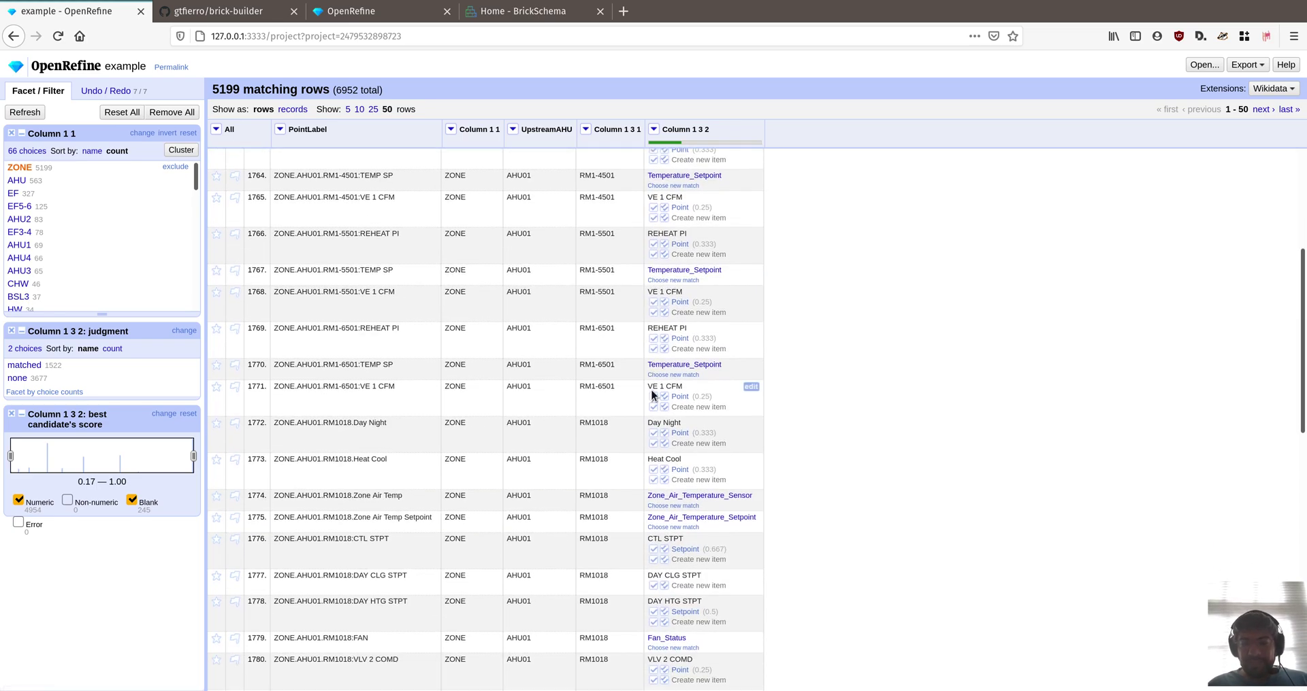
scroll(673, 368, up, 1)
scroll(673, 367, up, 2)
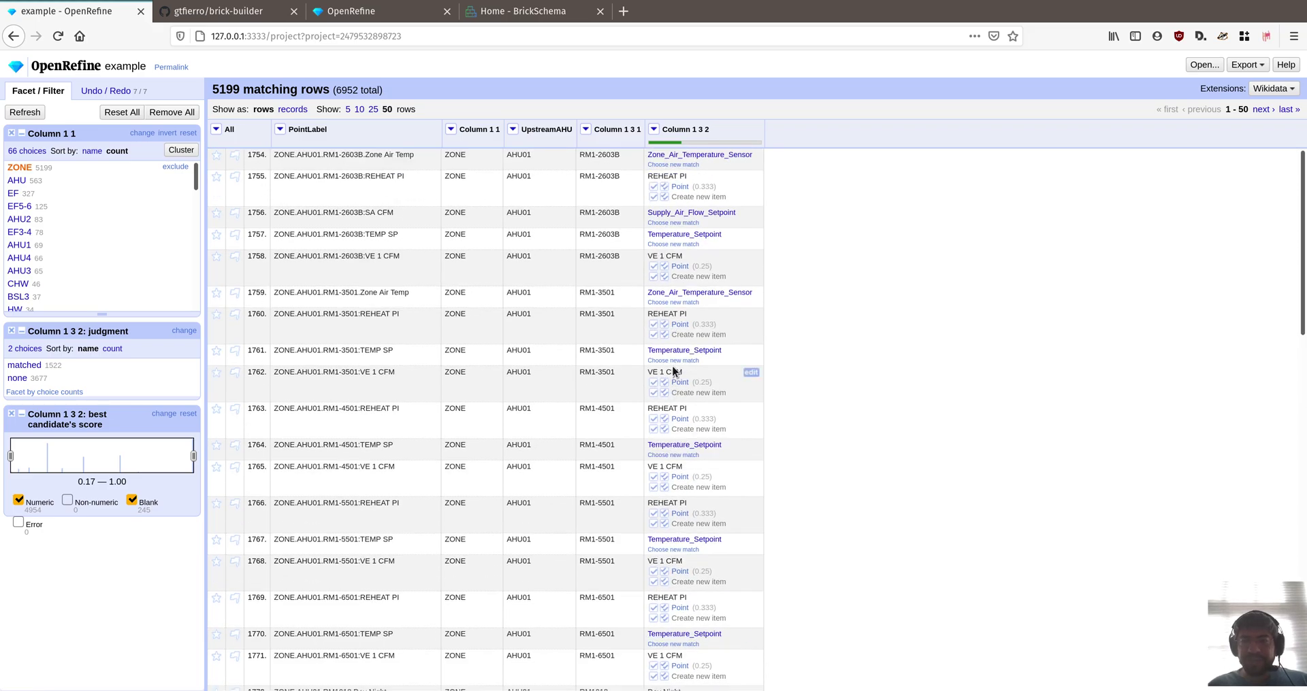
click(654, 132)
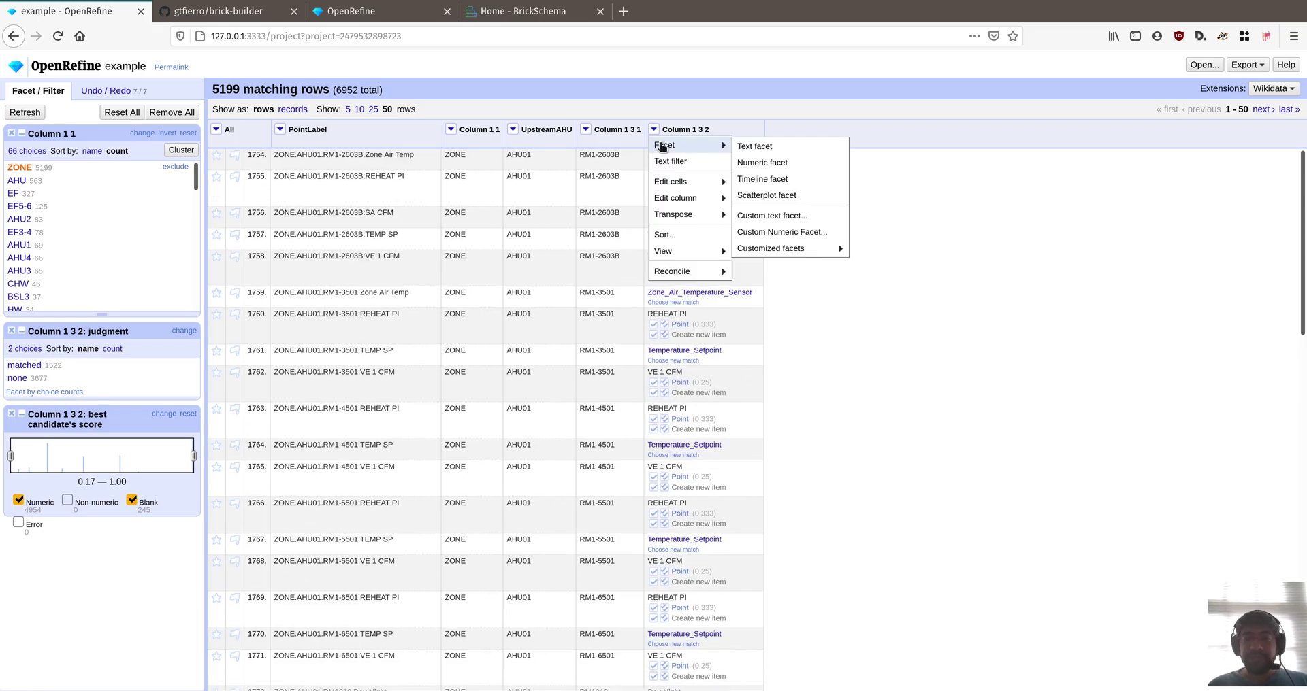
click(752, 148)
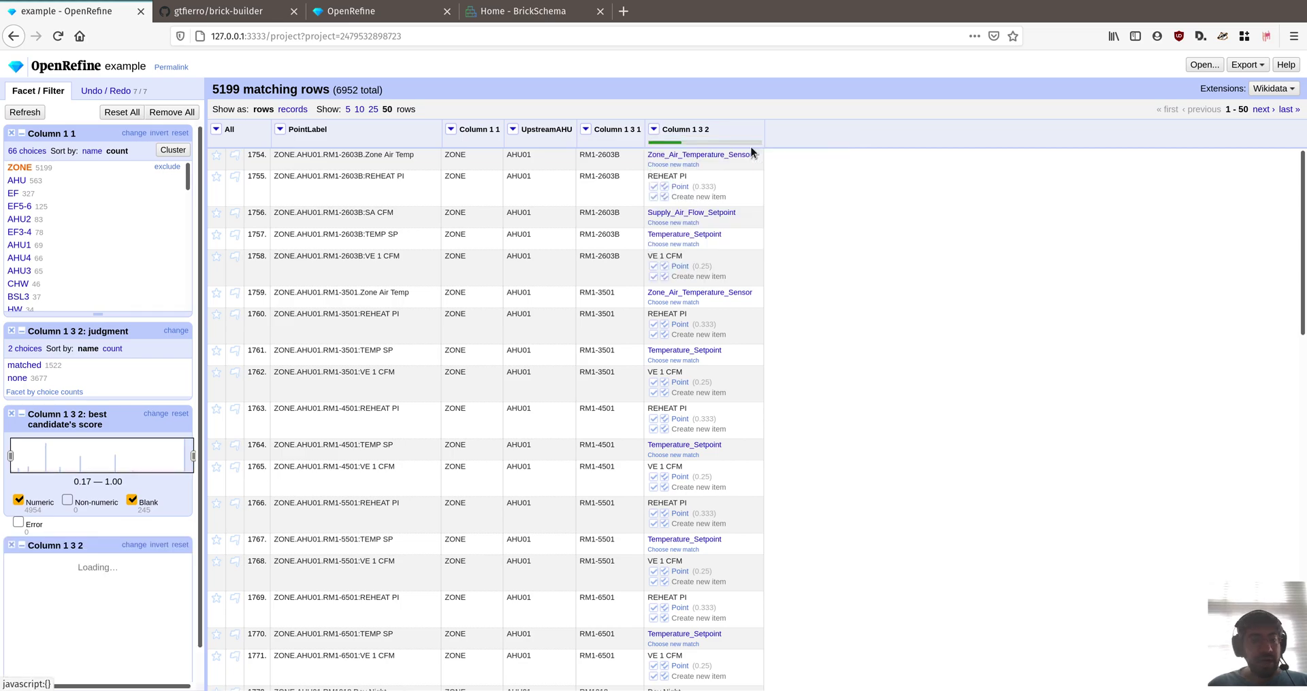
scroll(162, 391, down, 1)
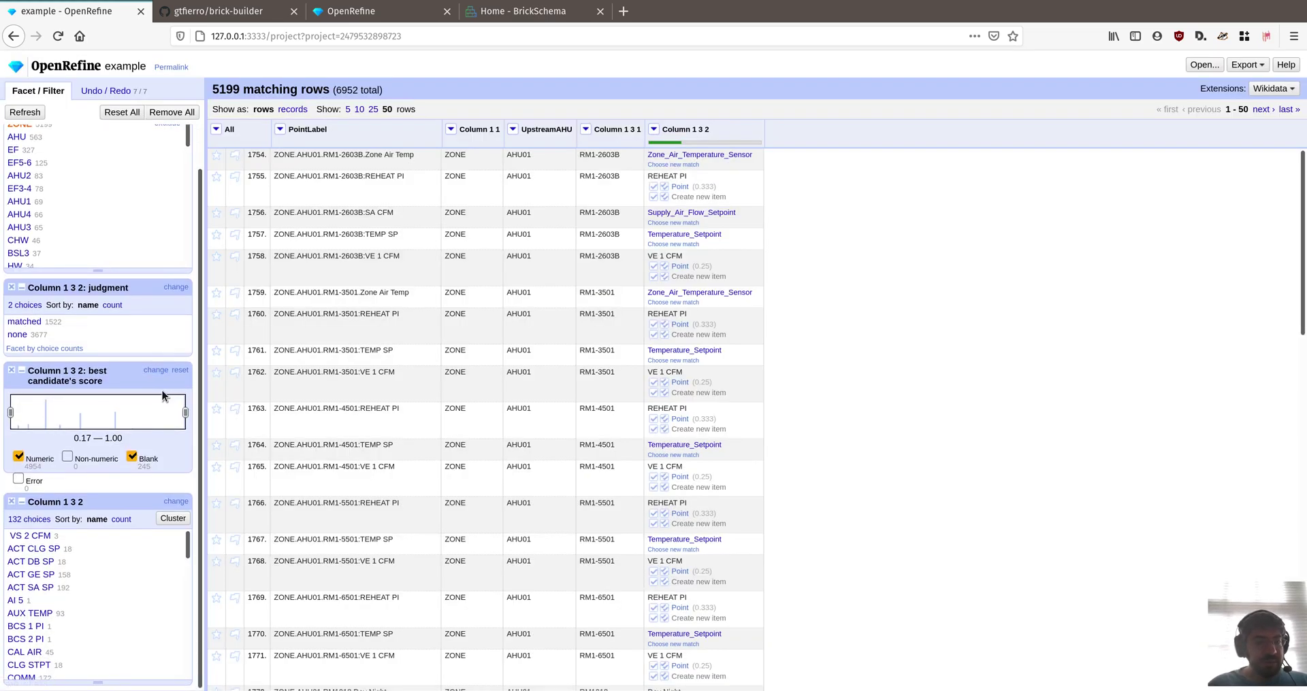
scroll(107, 565, down, 5)
scroll(108, 566, down, 10)
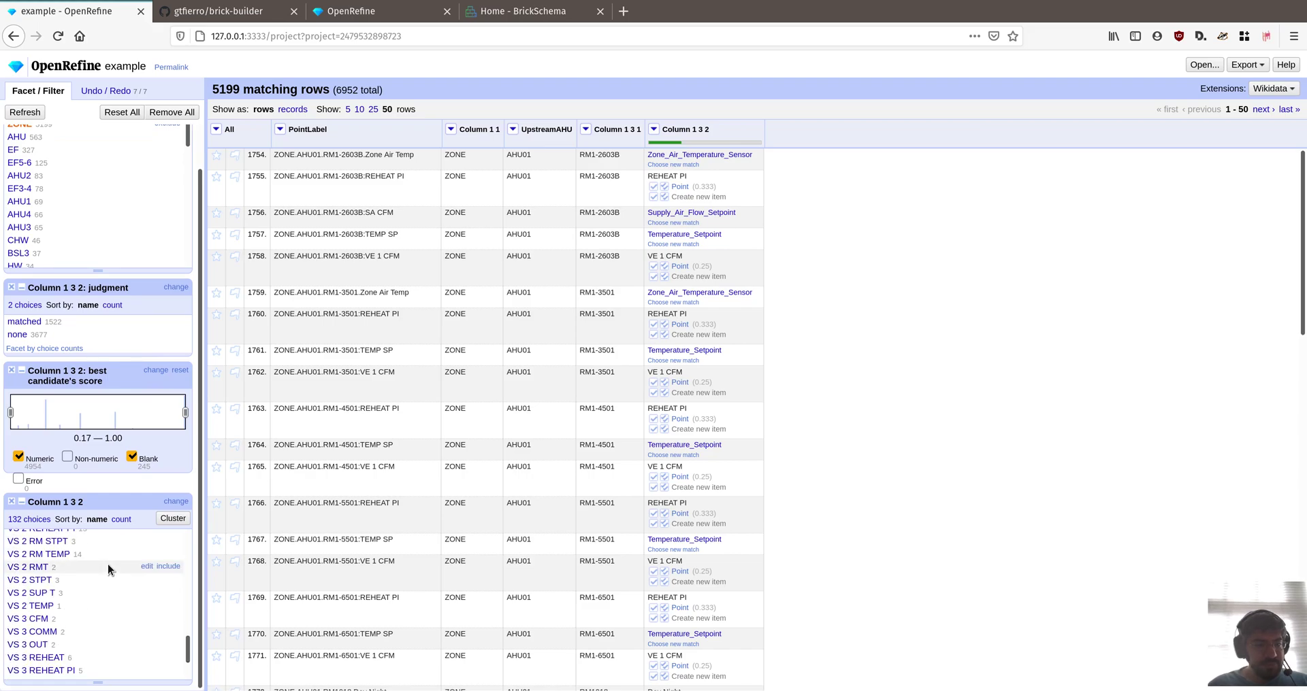
scroll(109, 565, up, 2)
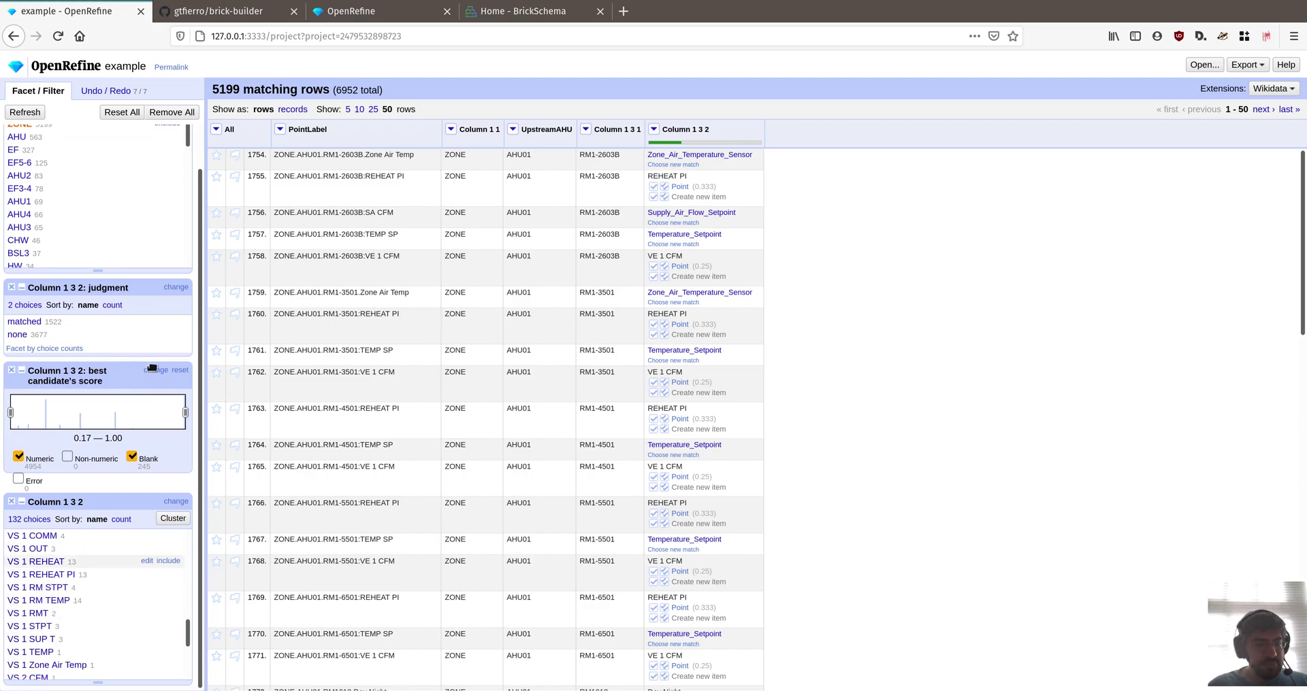
click(39, 321)
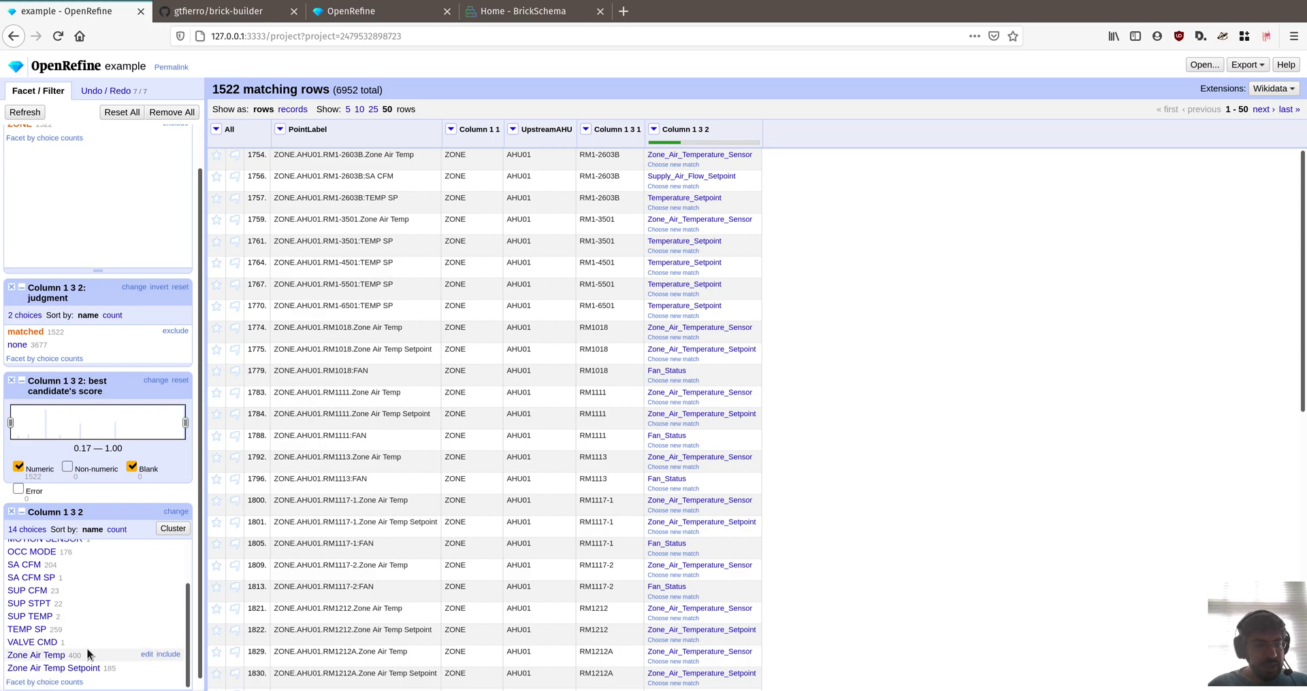
Check the FAN, FLOW and OCC MODE points in the facet, then remove the Column 1 3 2 facet.
scroll(87, 652, up, 1)
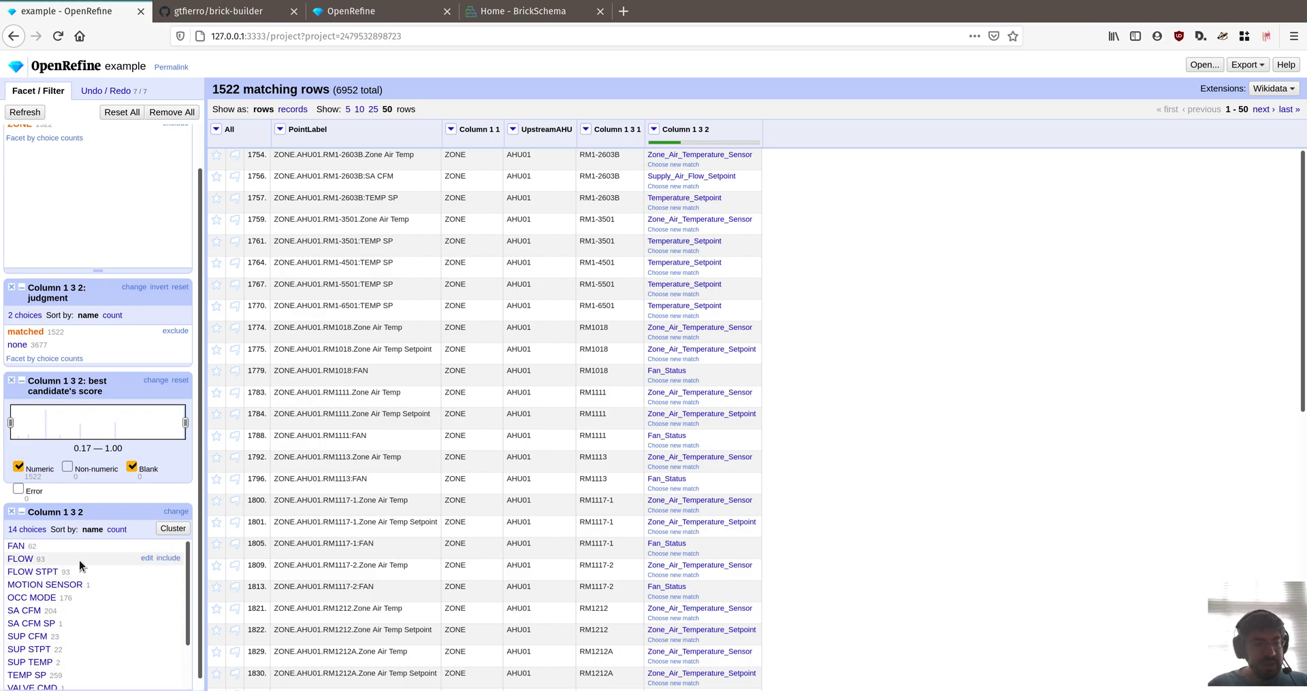
click(15, 547)
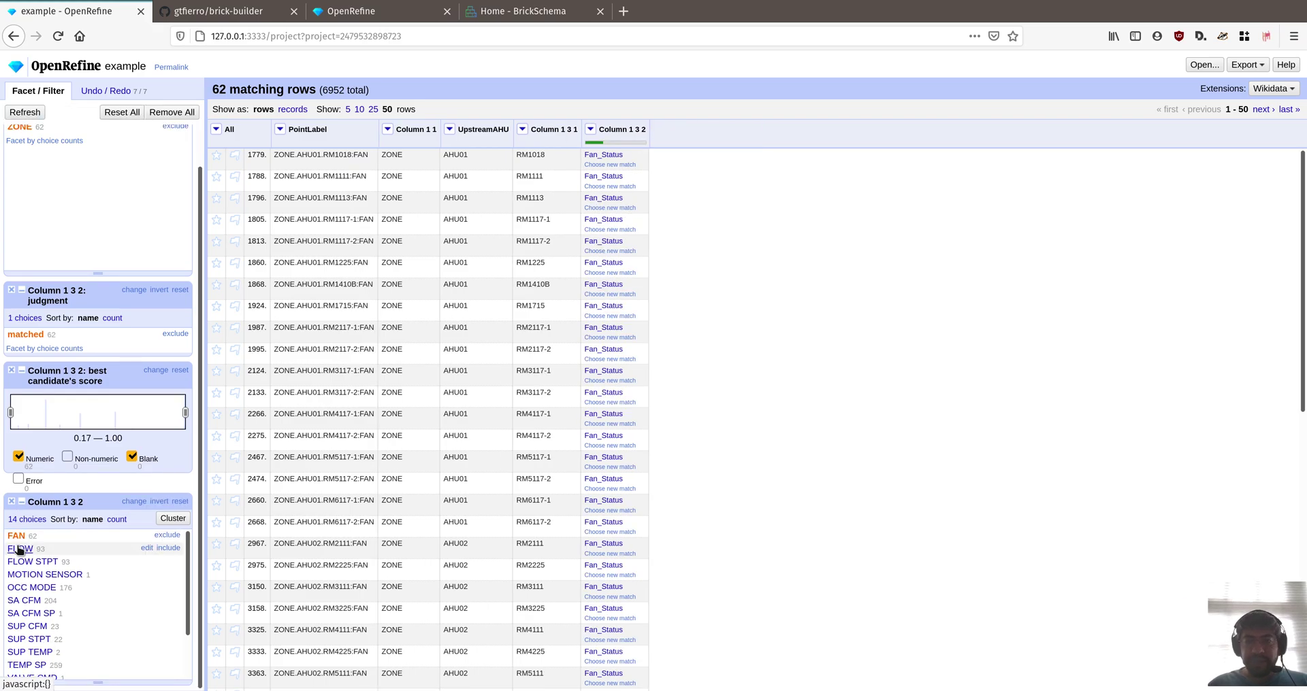
click(15, 550)
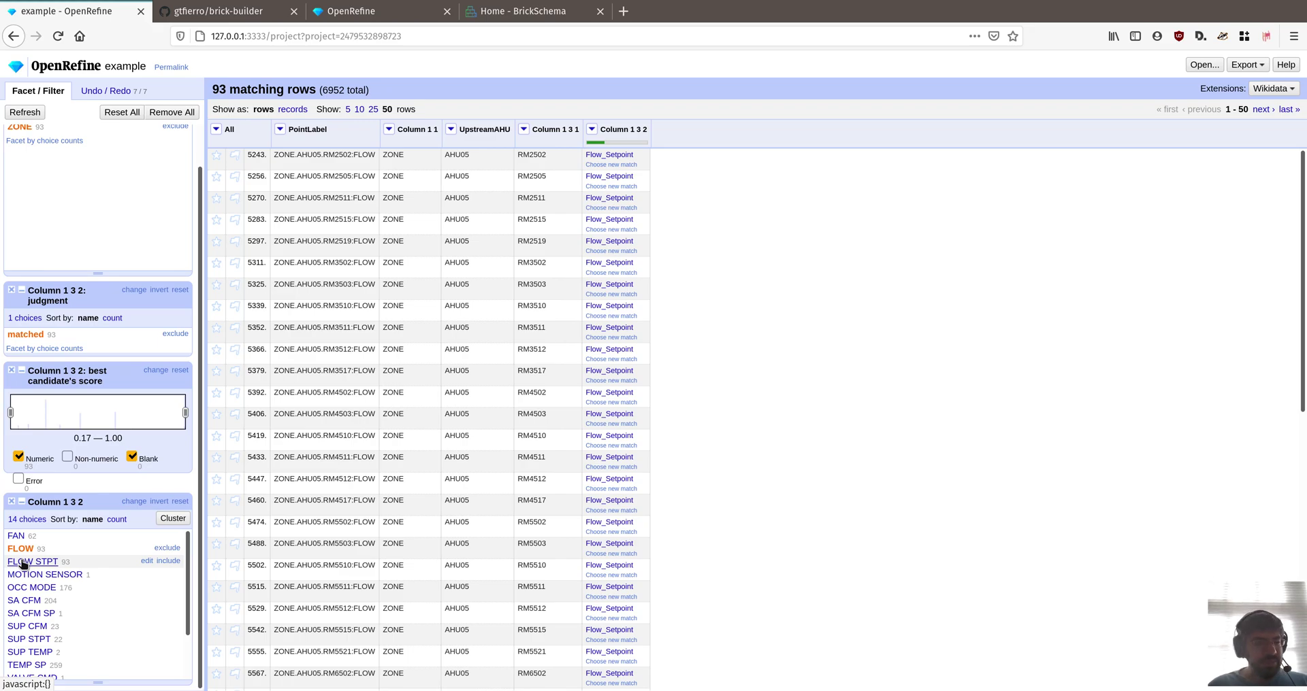
click(19, 588)
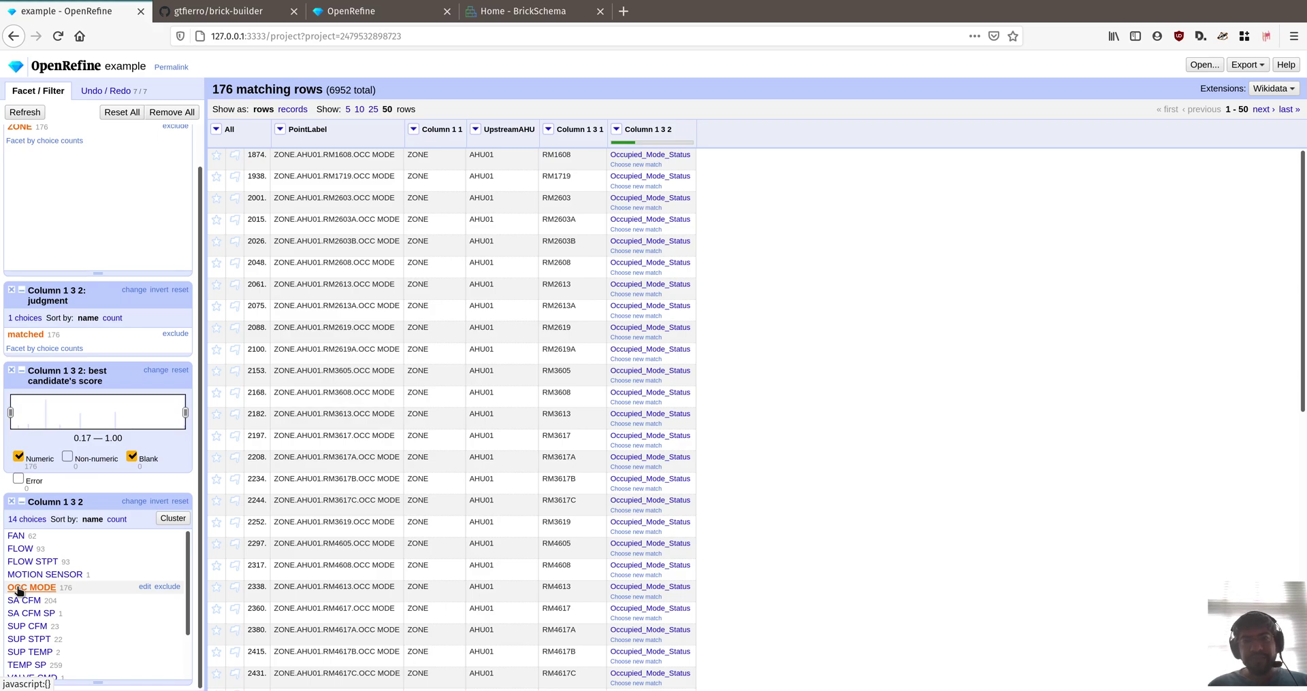
click(11, 501)
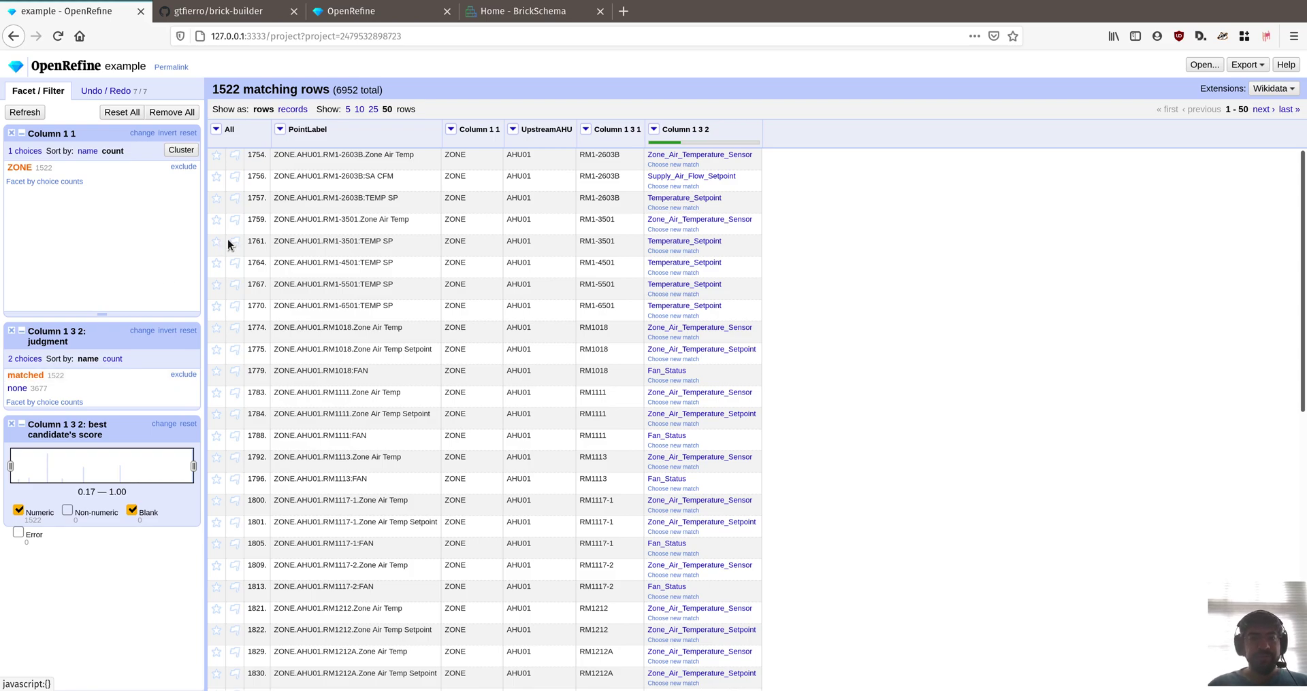
Rename Column 1 3 2 to BrickClass.
click(657, 130)
mouse_move(674, 198)
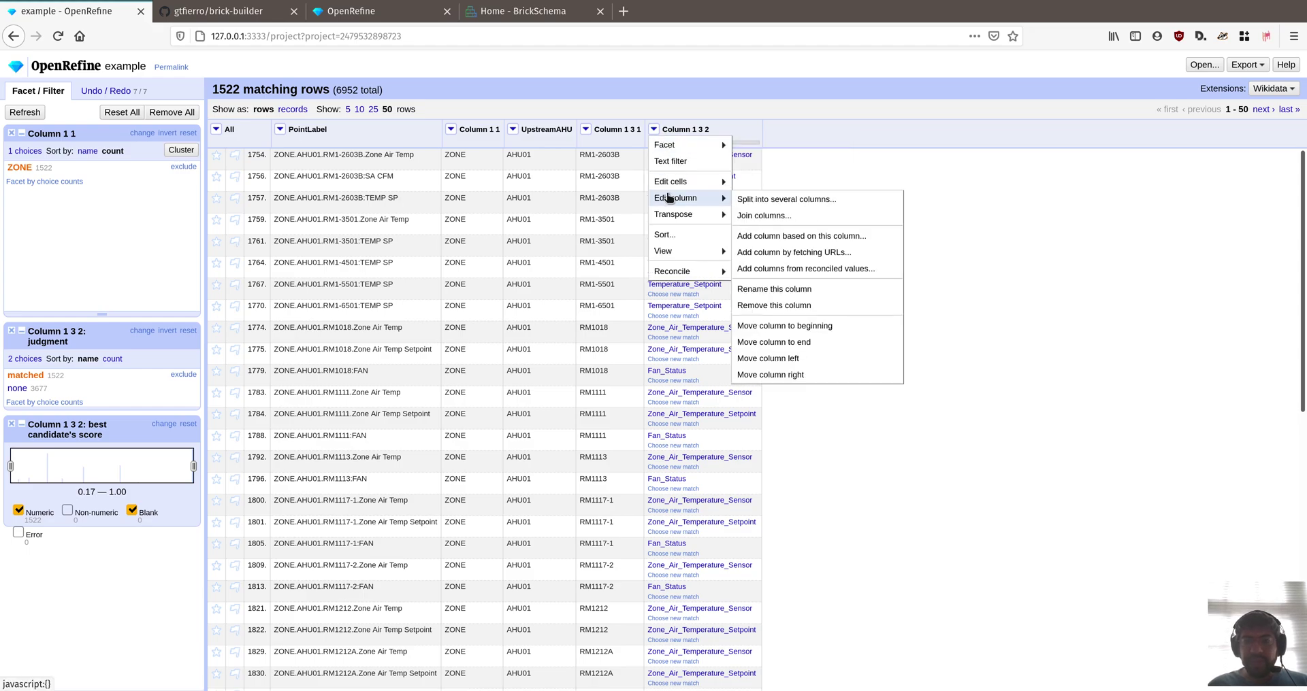
click(754, 291)
text(Bric)
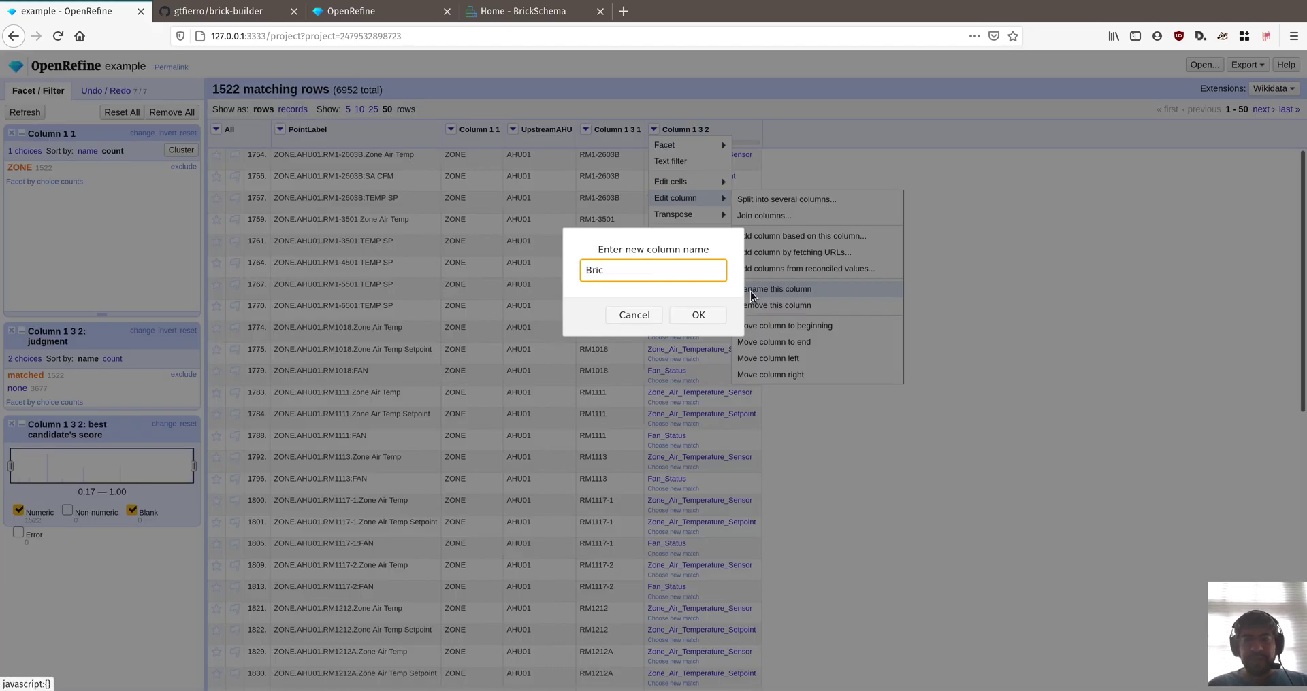
text(kClass)
key(Return)
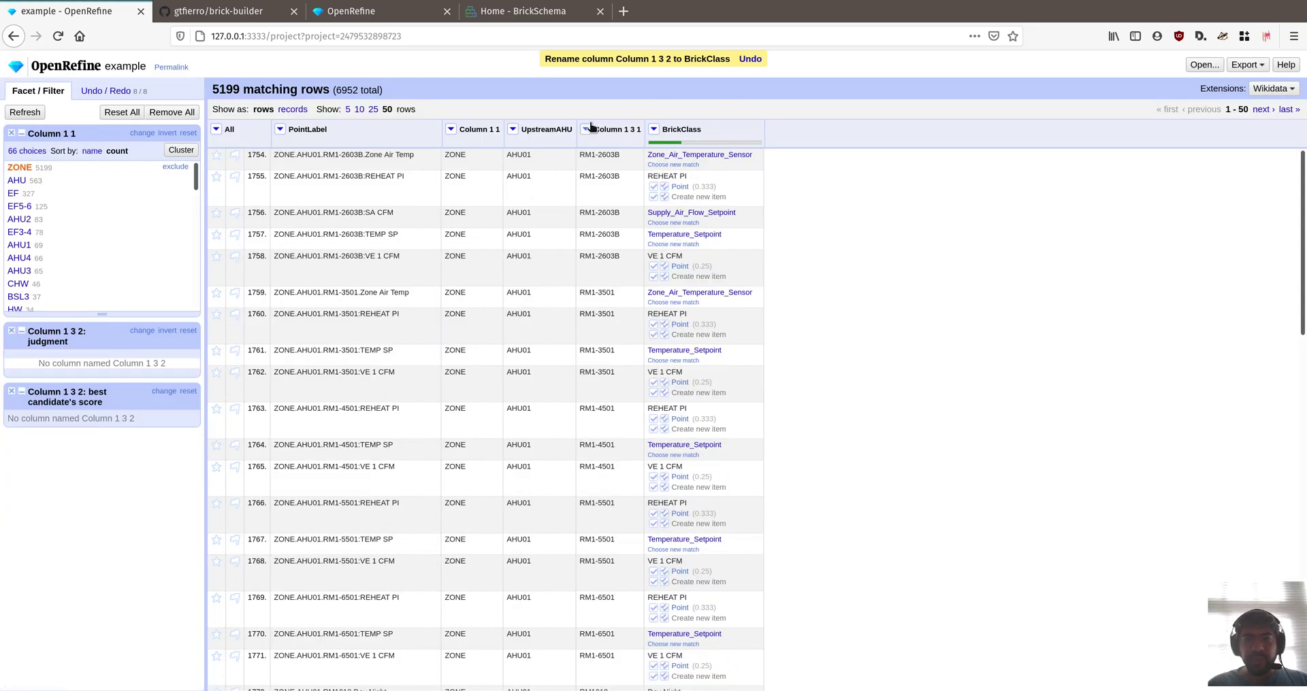
Rename Column 1 3 1 to ZoneName.
click(586, 129)
mouse_move(610, 205)
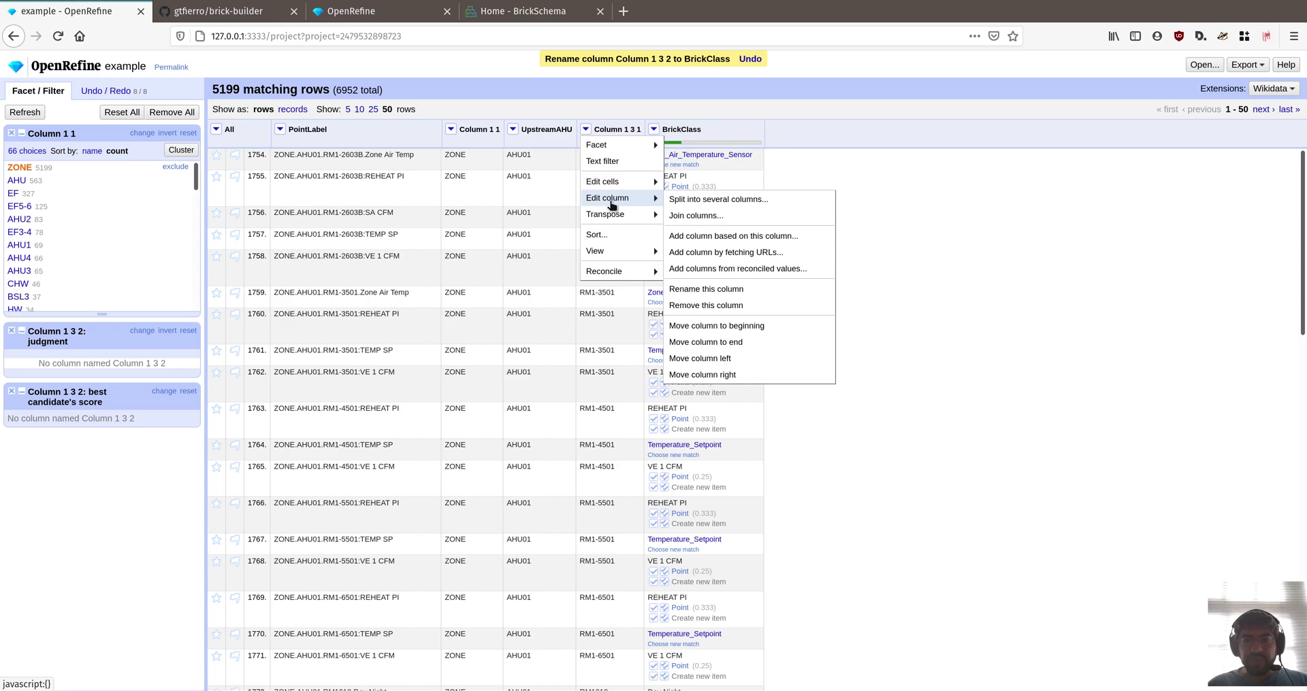
click(708, 288)
key(BackSpace)
text(ZoneN)
key(Return)
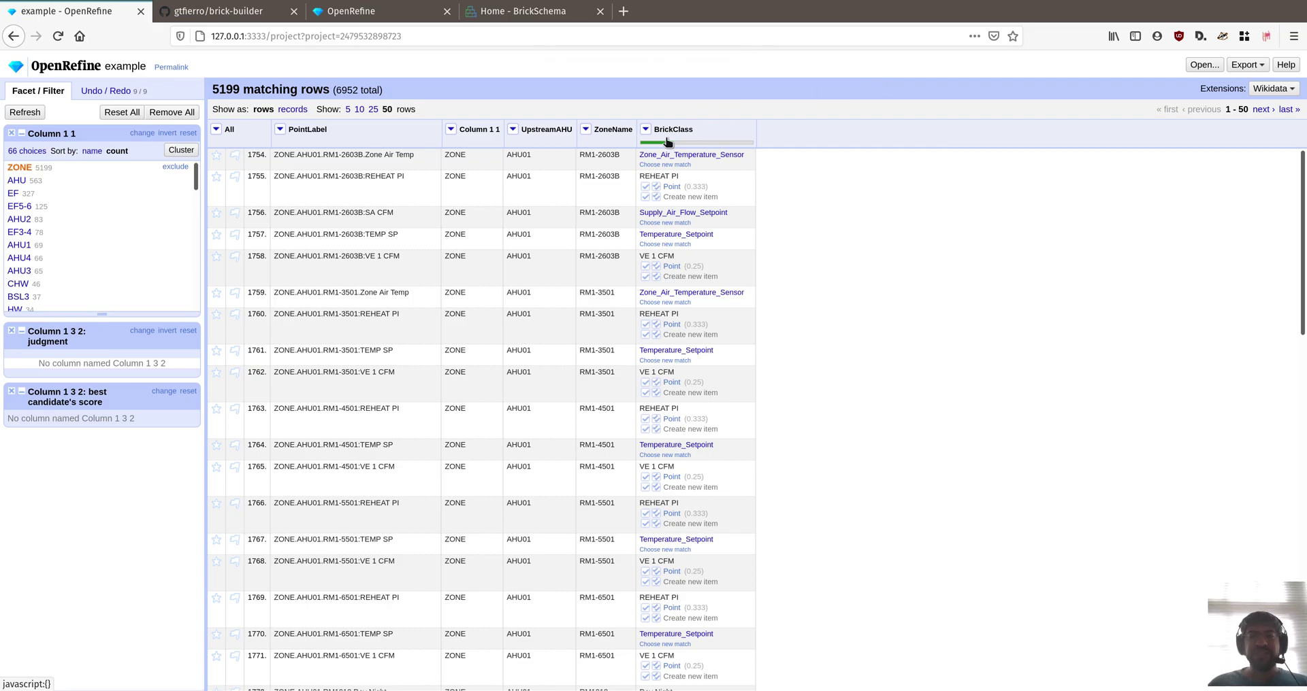
click(585, 129)
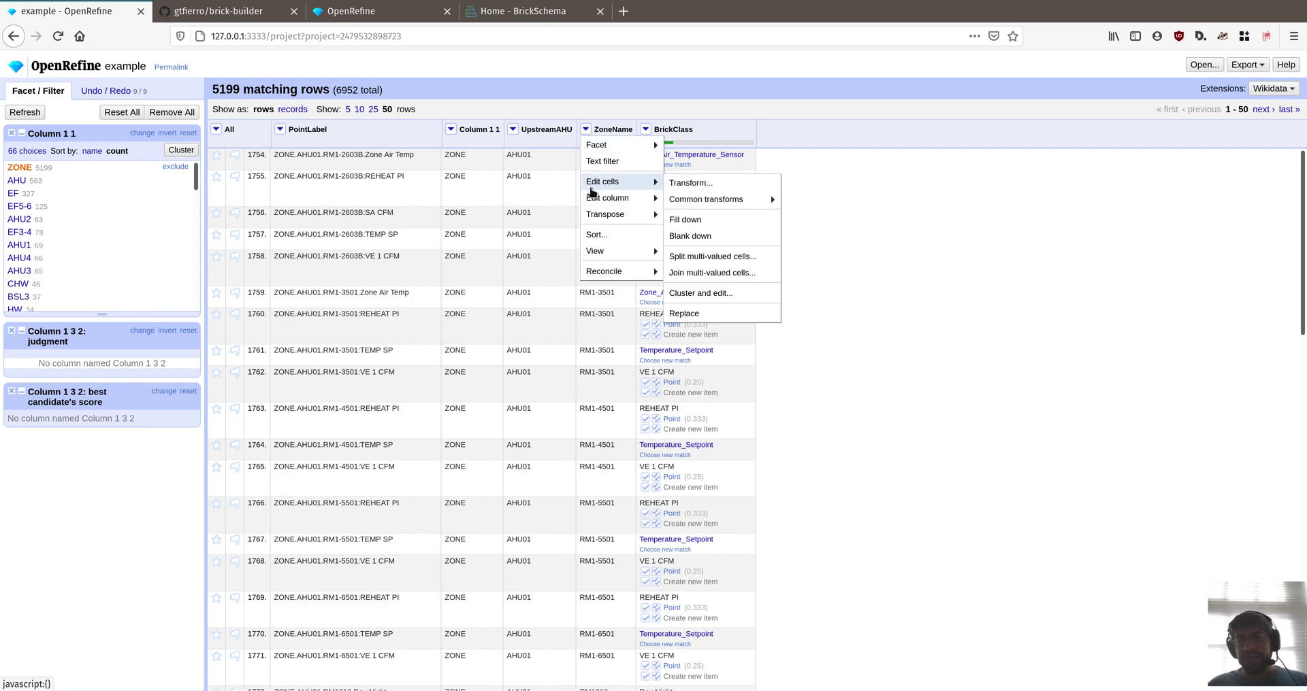
mouse_move(592, 198)
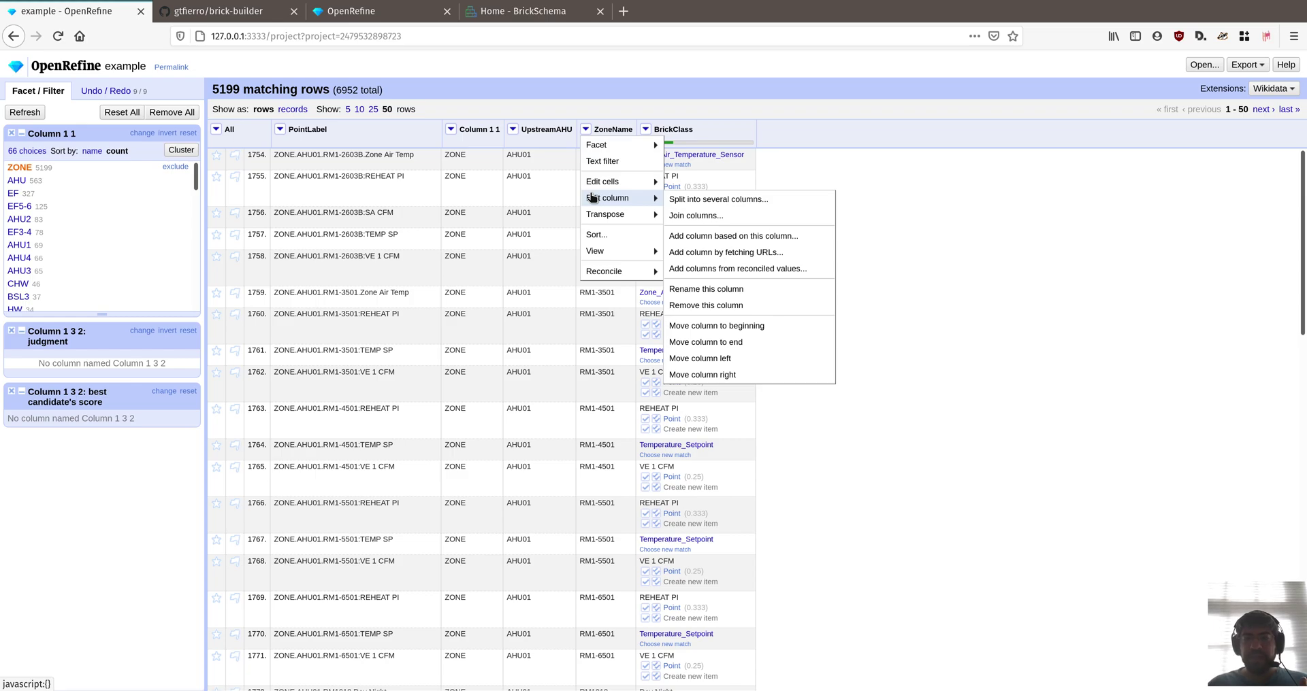
Add a VAVName column from ZoneName using the Jython expression return "VAV_" + value.
click(702, 237)
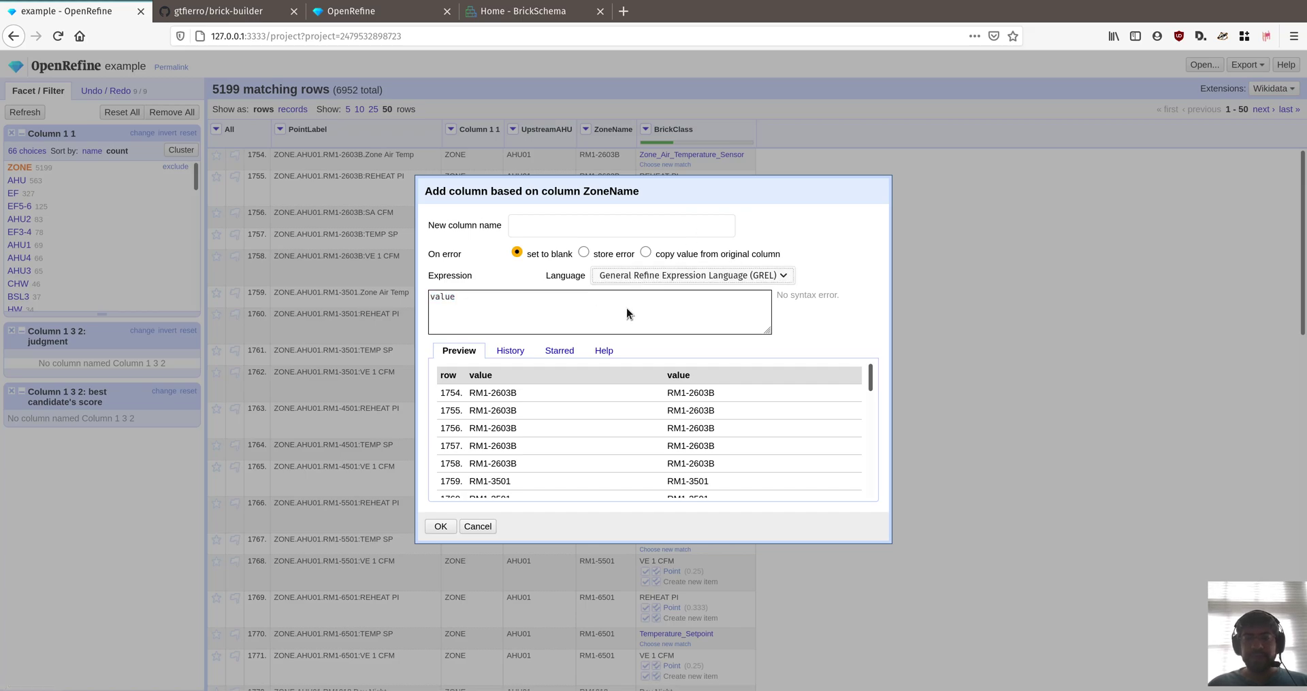
key(Down)
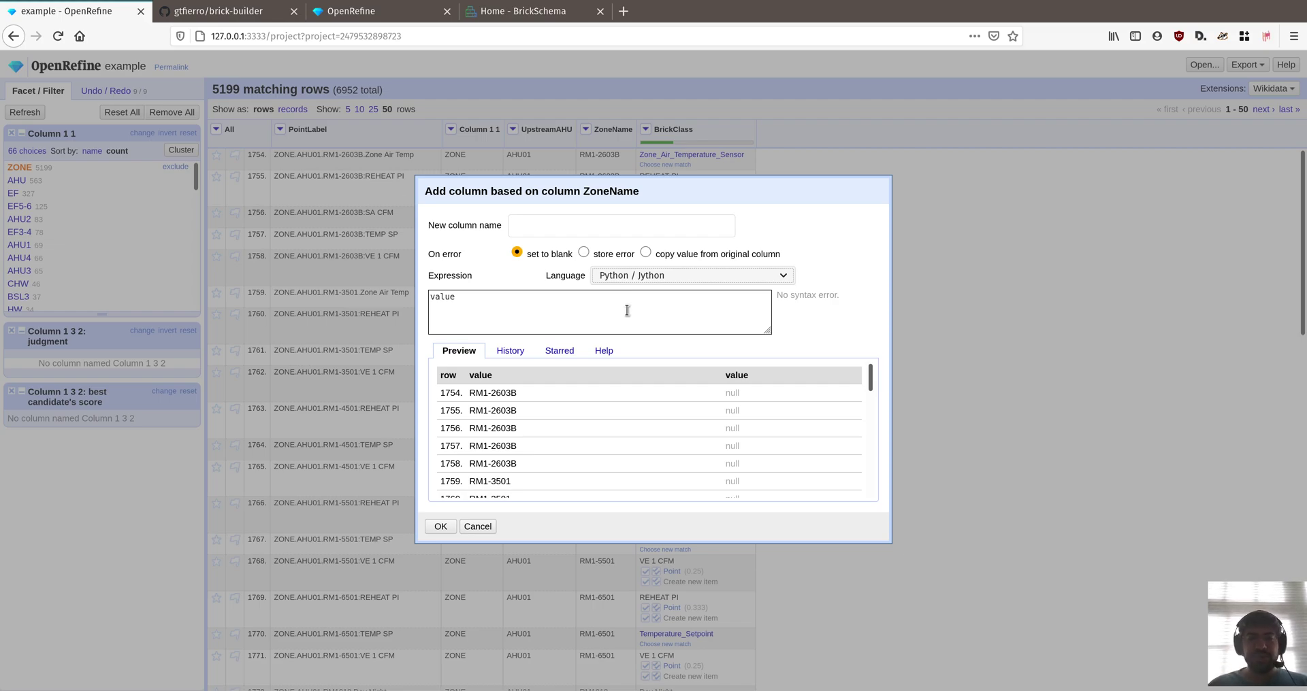
triple_click(610, 317)
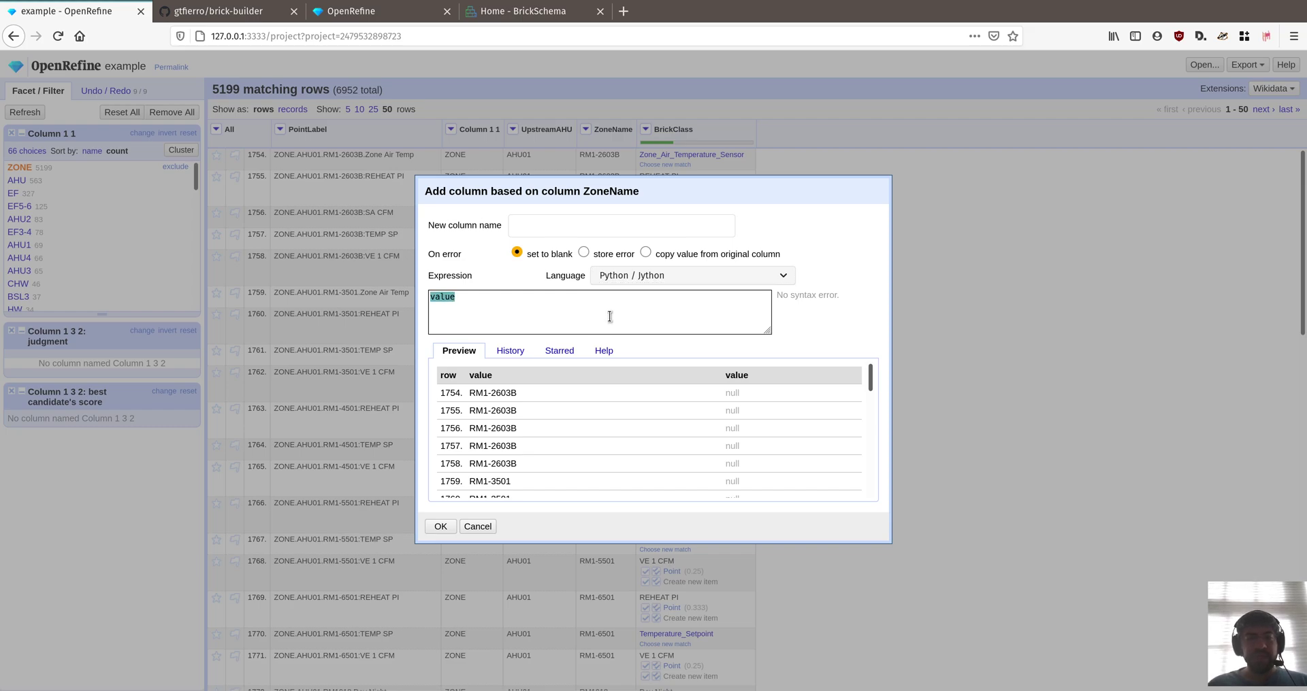
key(Left)
text(return "VA)
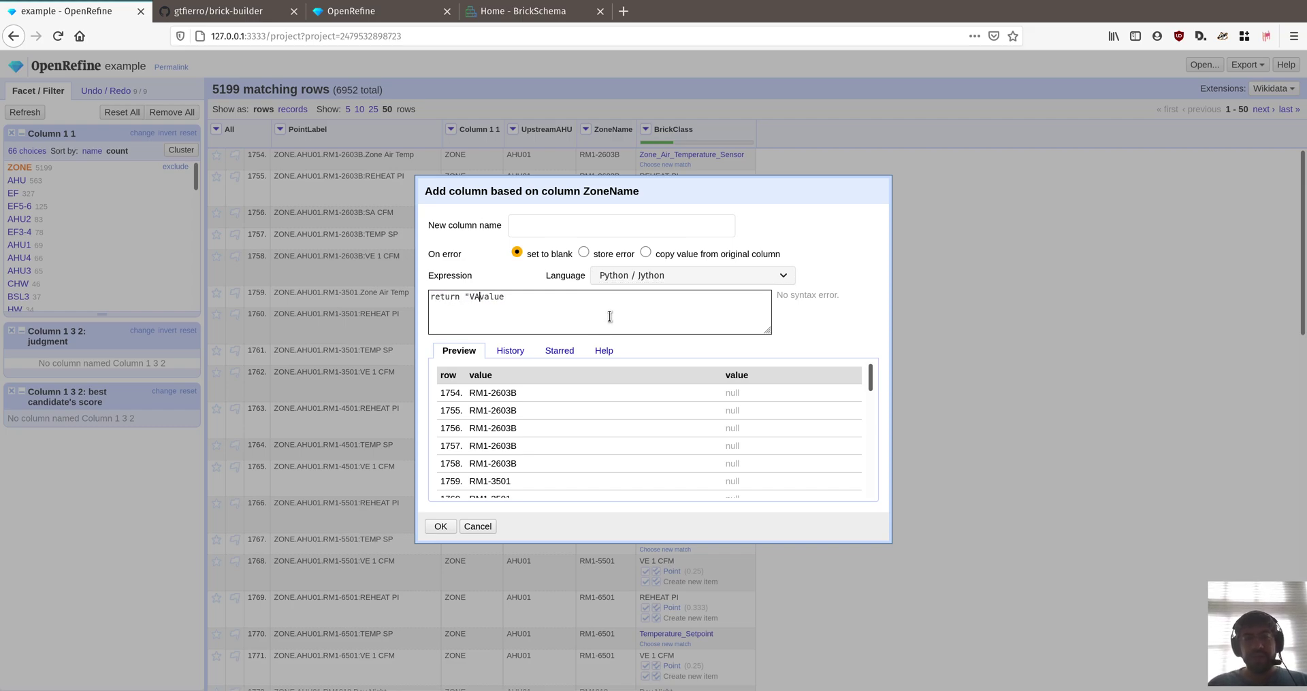
text(V_" +)
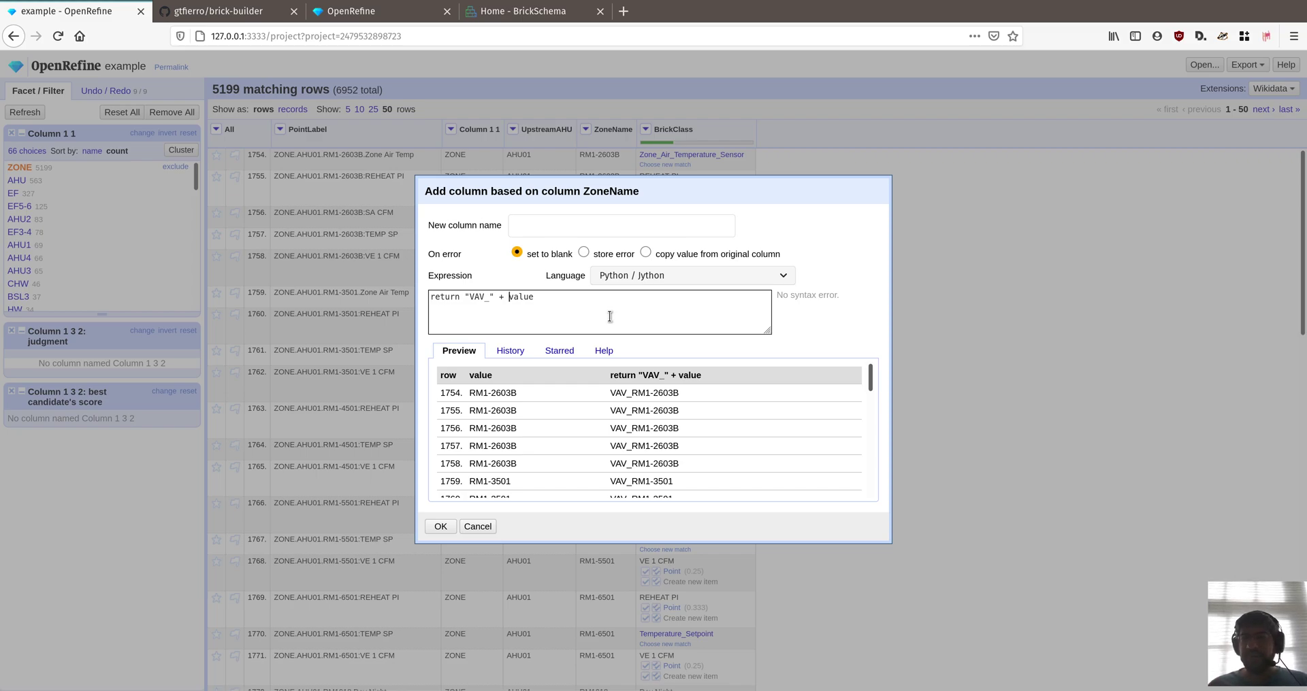
click(439, 527)
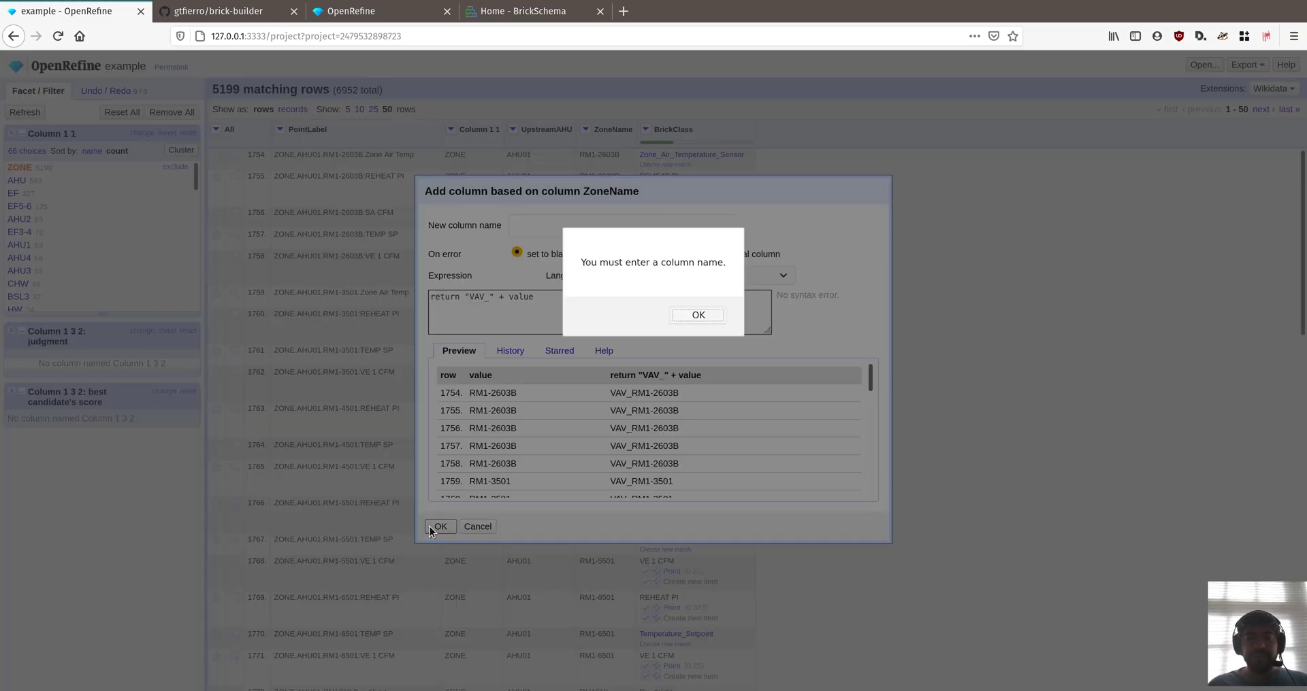
click(709, 304)
click(621, 228)
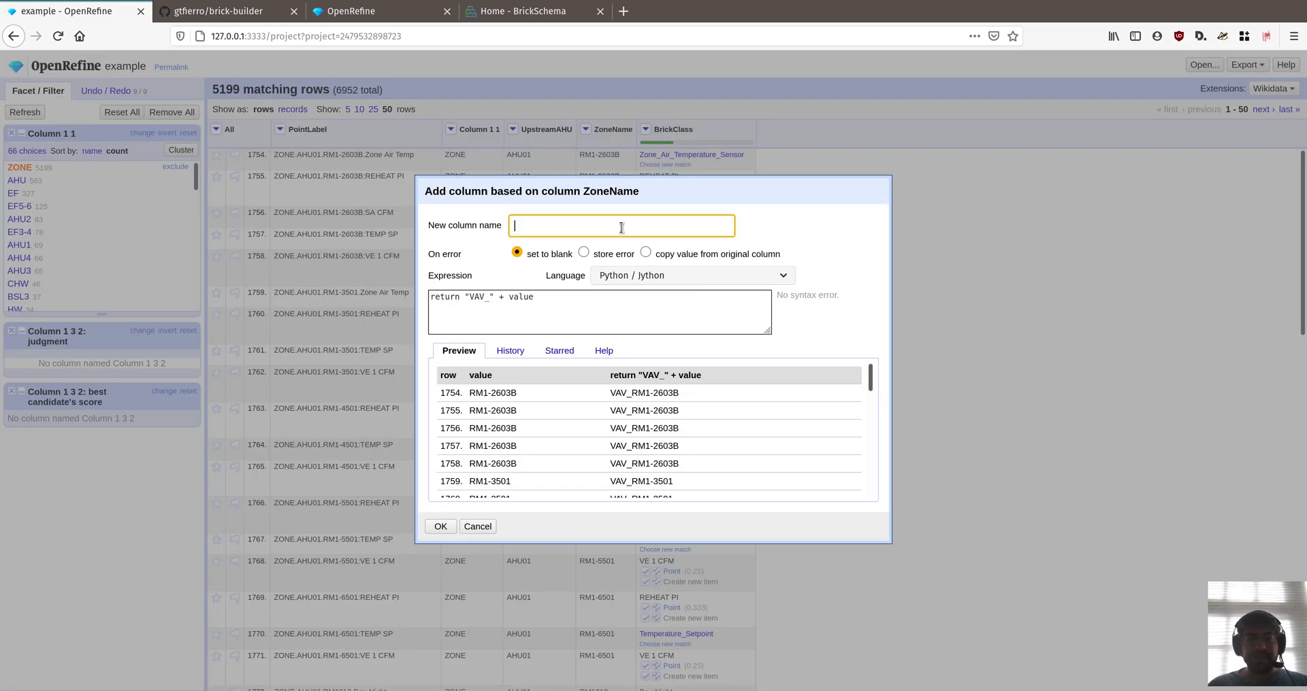
text(VAVName)
click(441, 527)
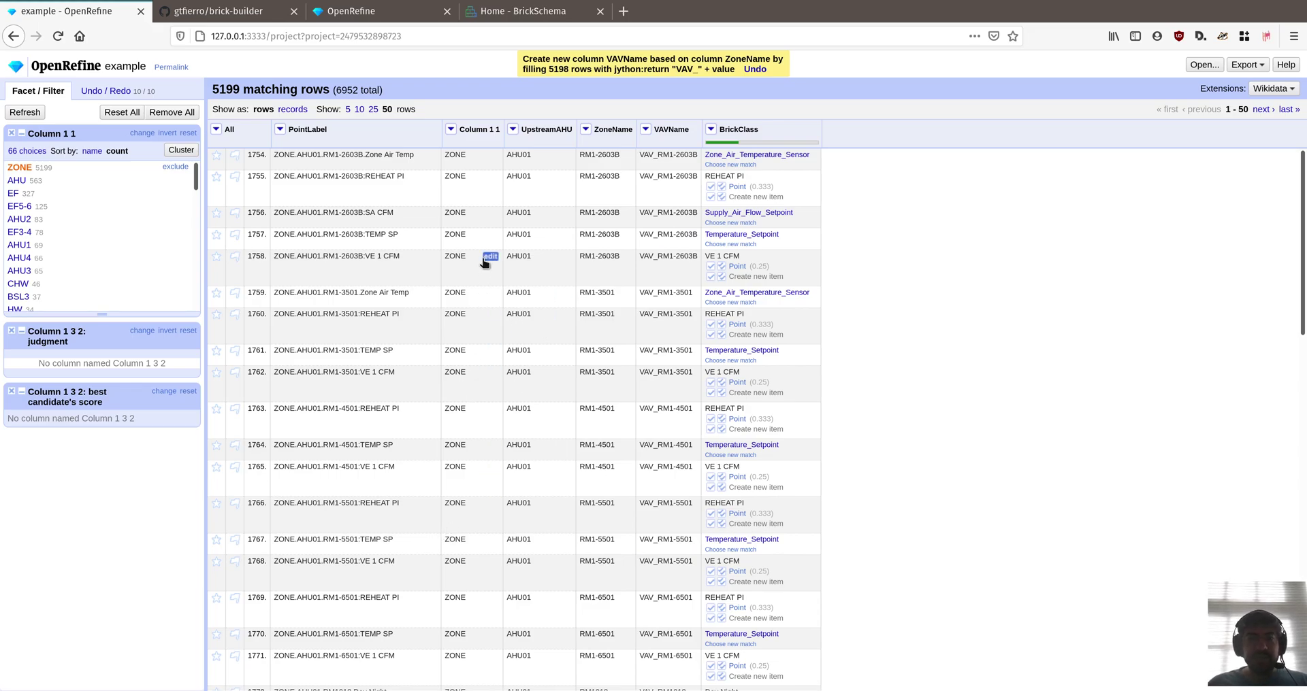
click(451, 130)
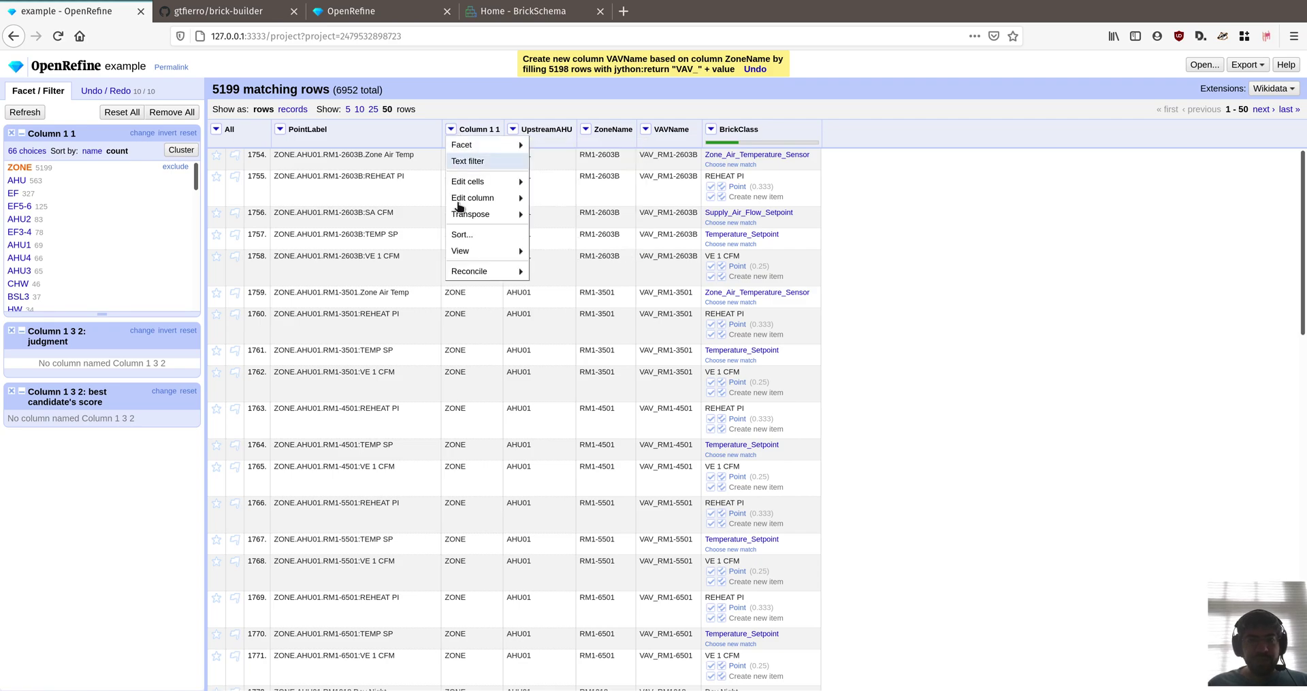
mouse_move(477, 198)
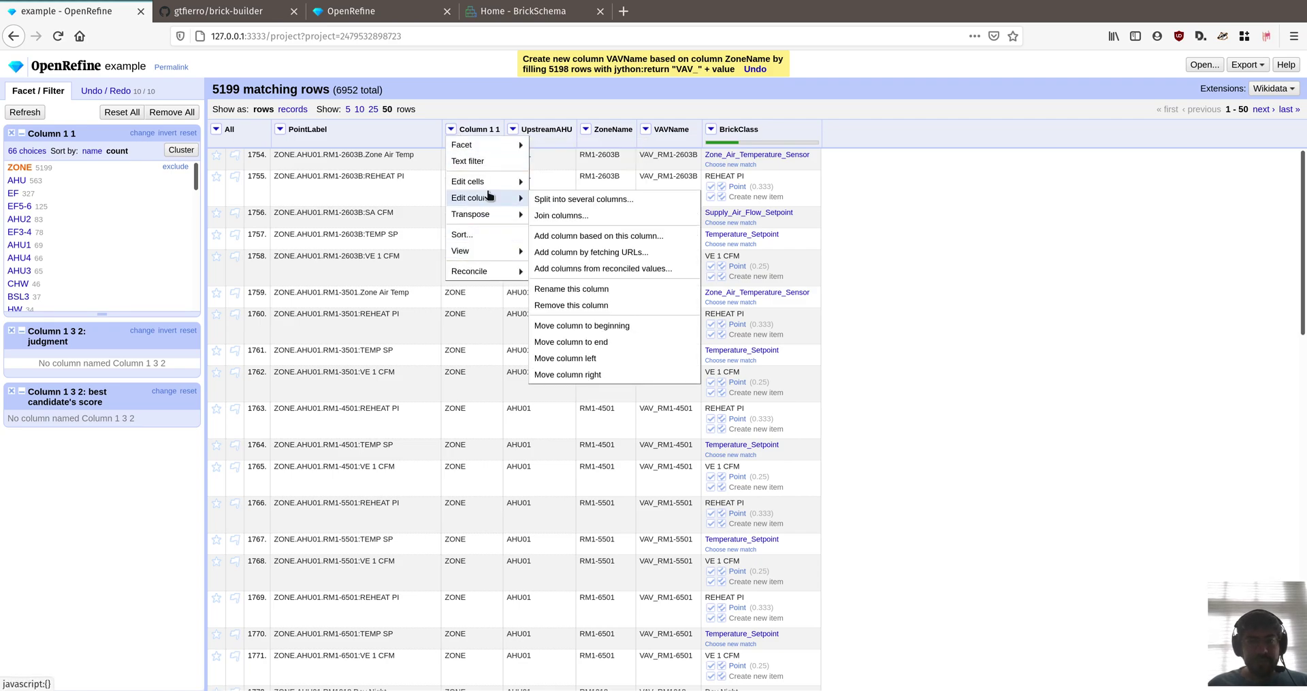
click(543, 304)
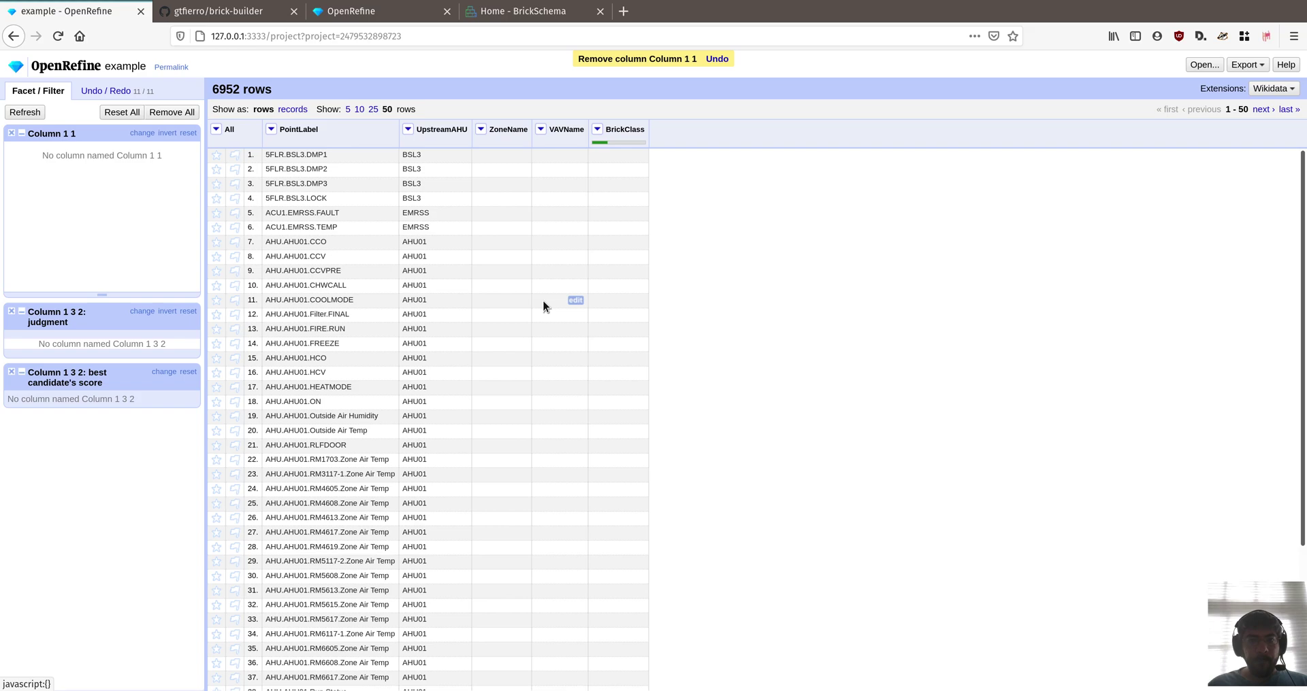
click(718, 60)
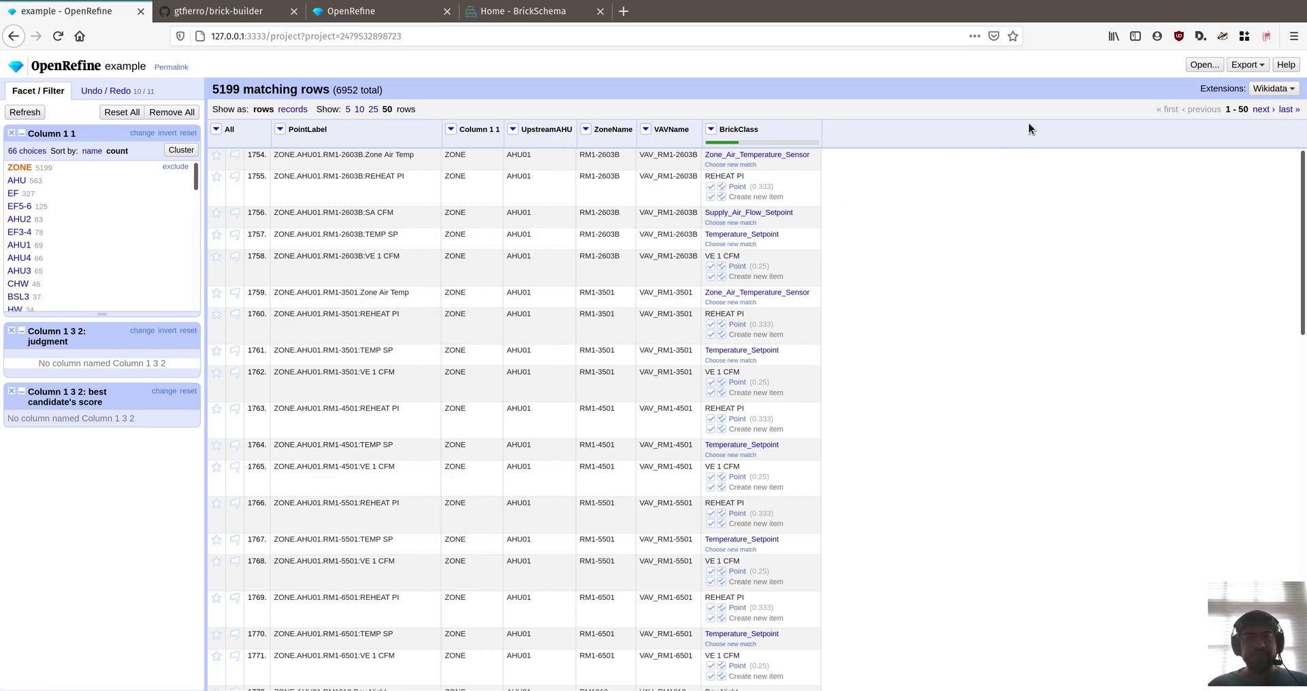
Download the ZONE table as a CSV file, then alt-tab to the tmux terminal.
click(1246, 64)
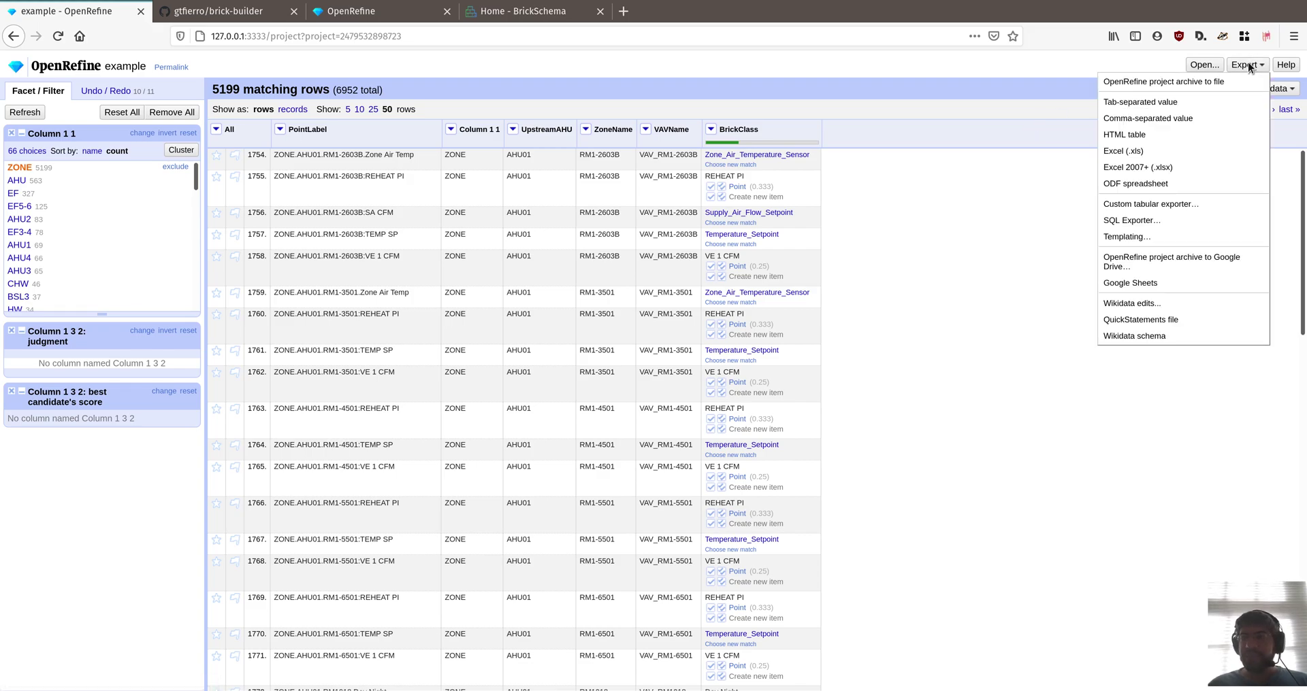
click(1173, 119)
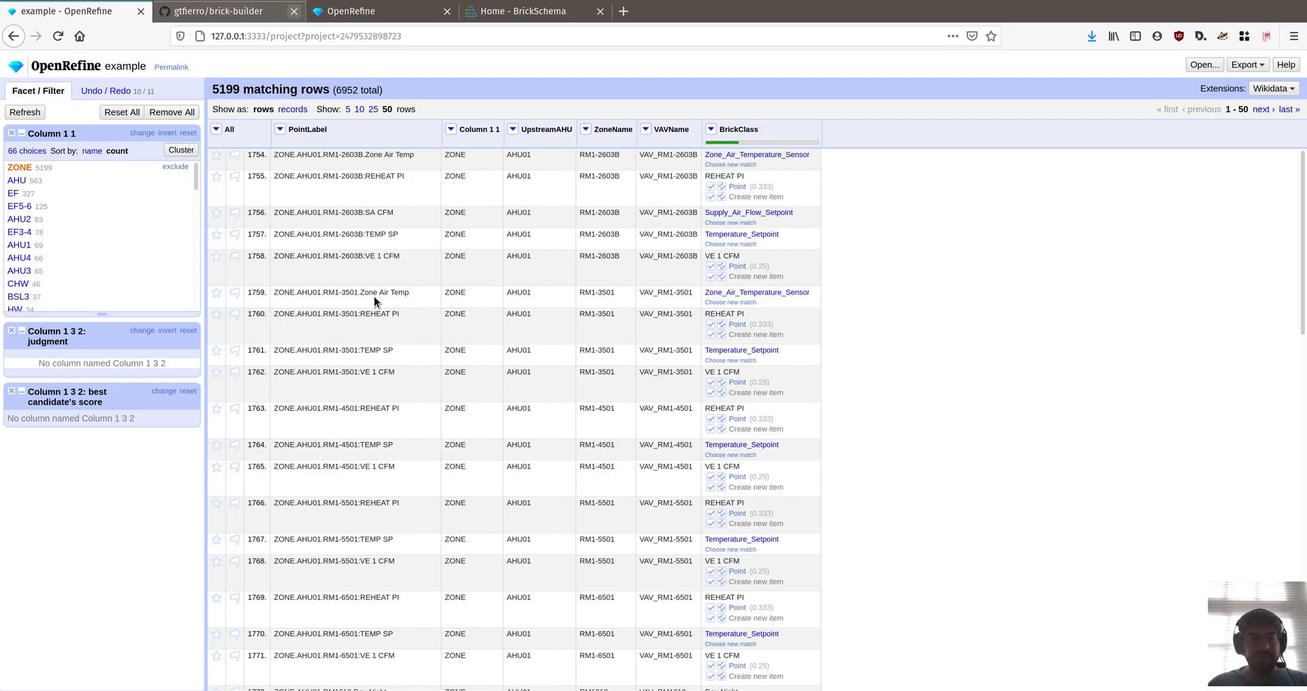
mouse_move(697, 291)
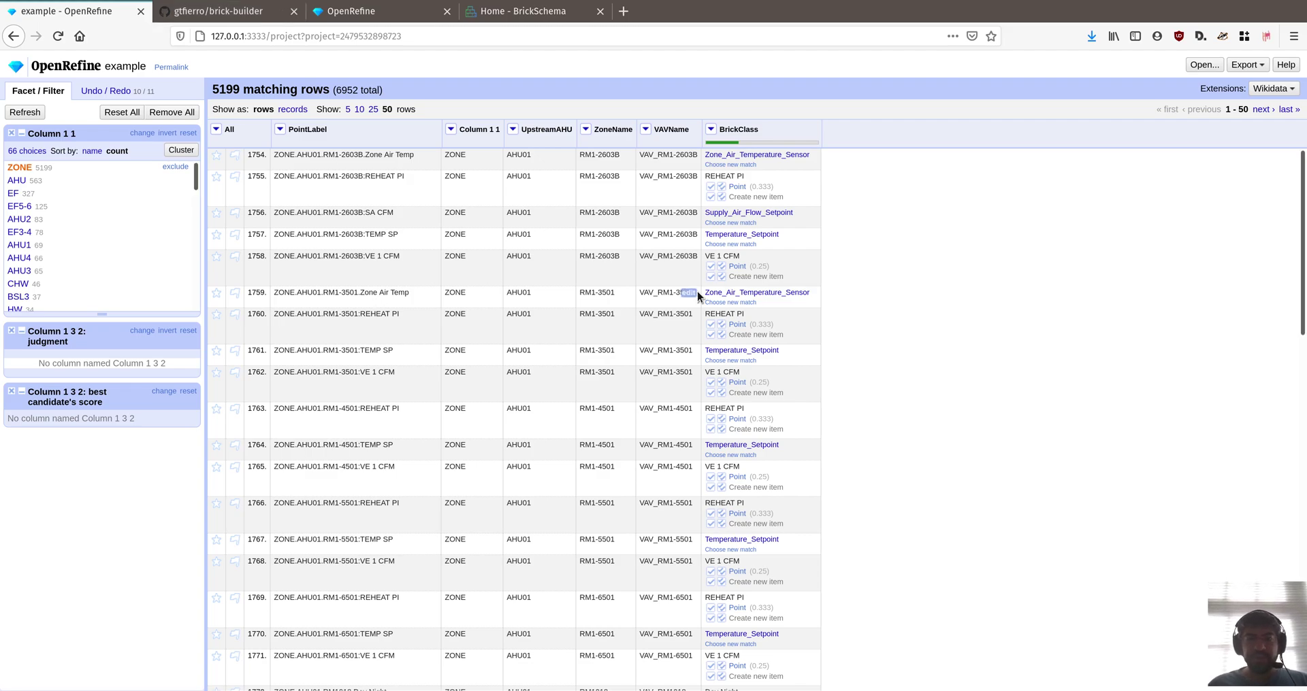
key(alt+Tab)
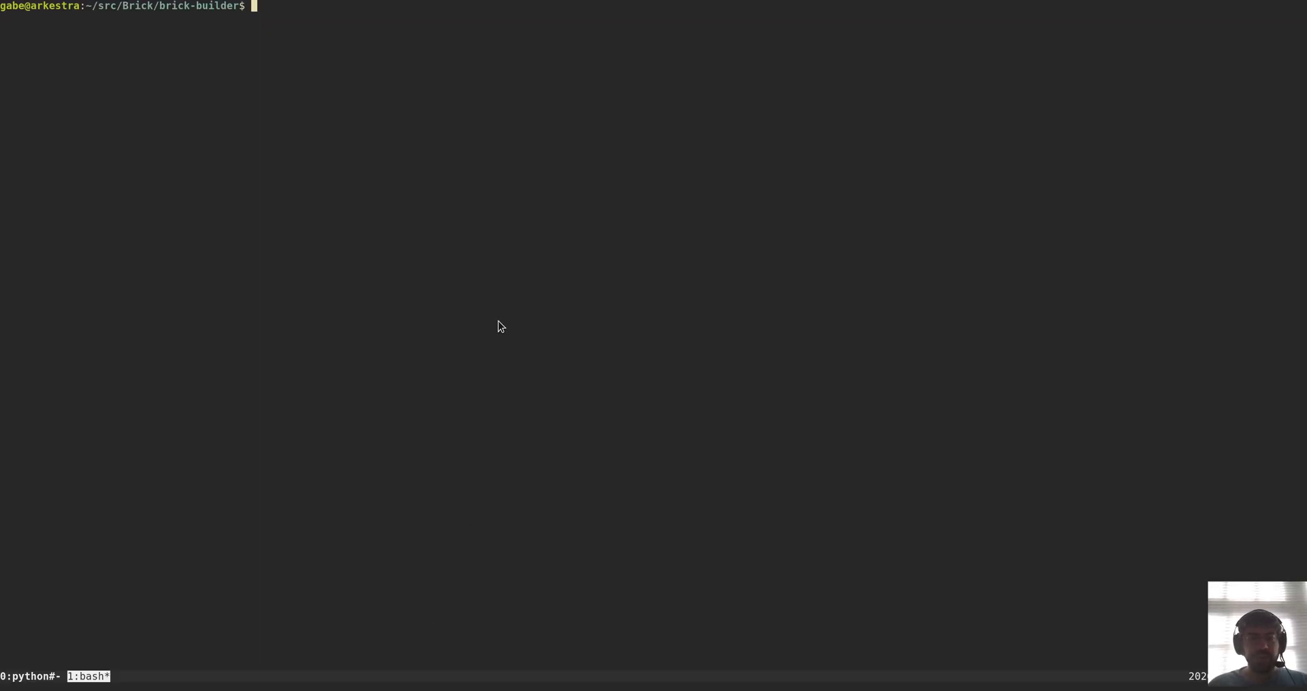
Move example.csv from ~/Downloads into the brick-builder folder.
text(mv ~/Do)
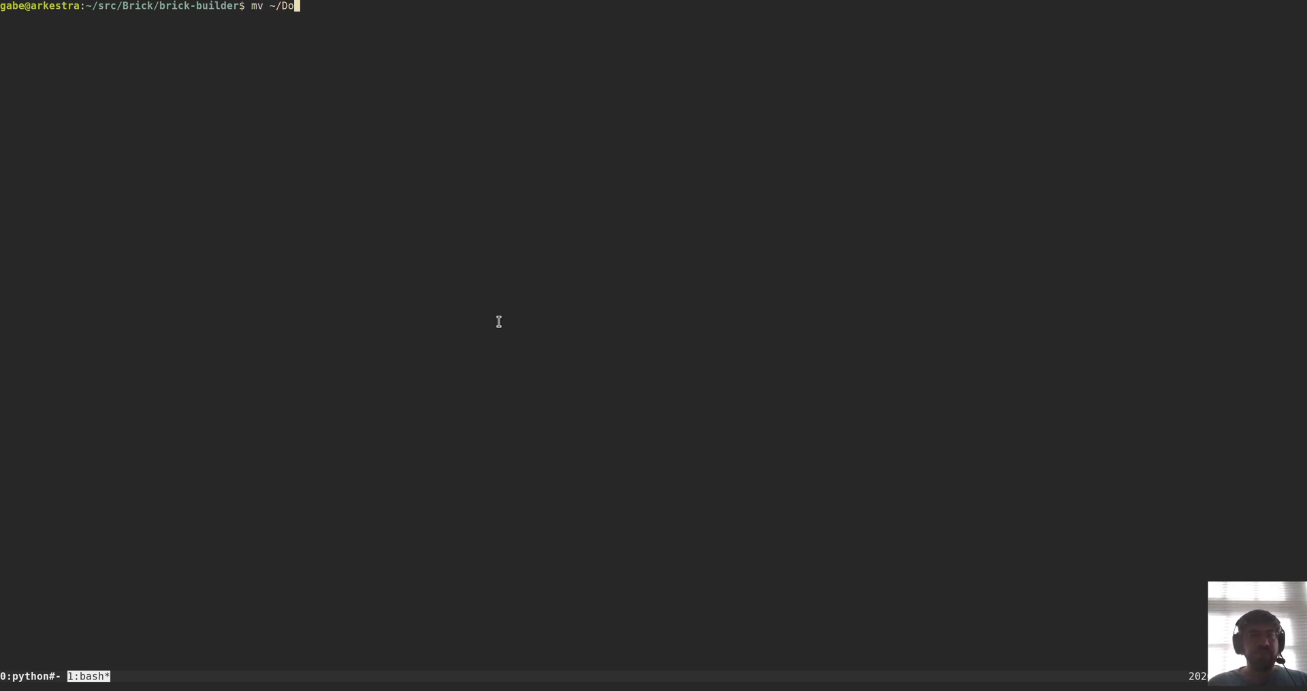
key(Tab)
text(ex)
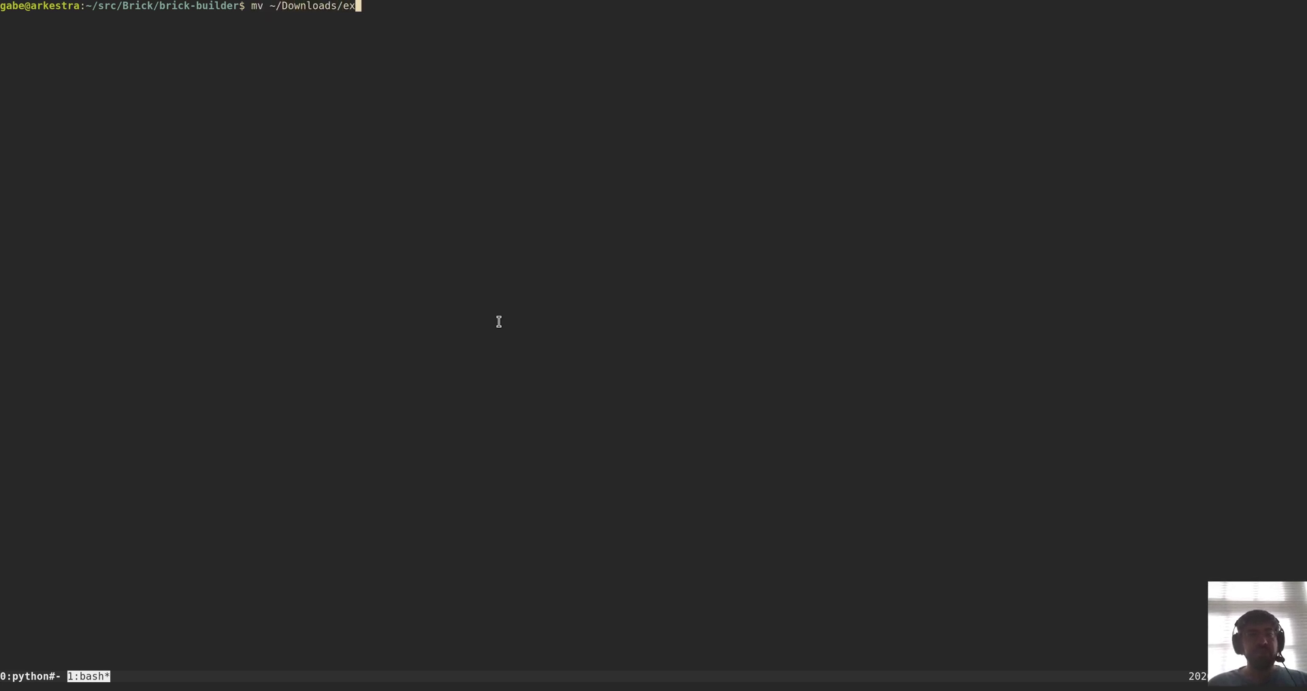
key(Tab)
text(.)
key(Return)
Page through example.csv with less to check its contents.
text(less !$)
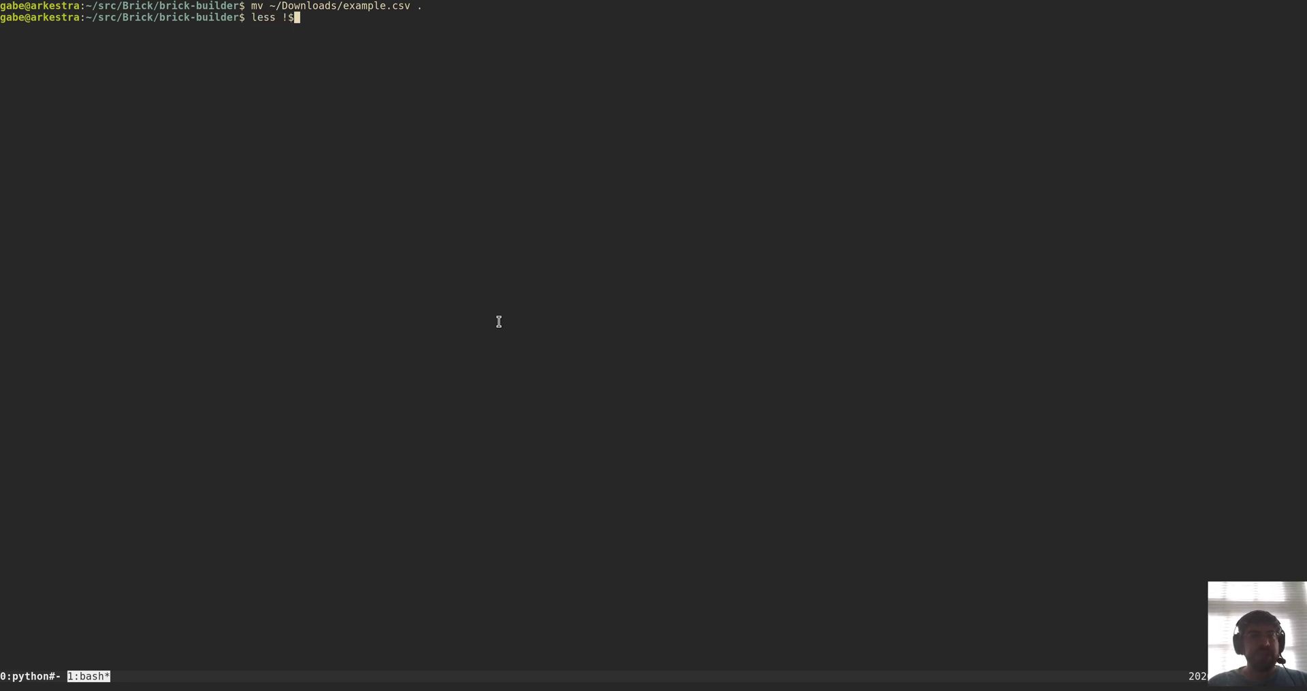
key(Return)
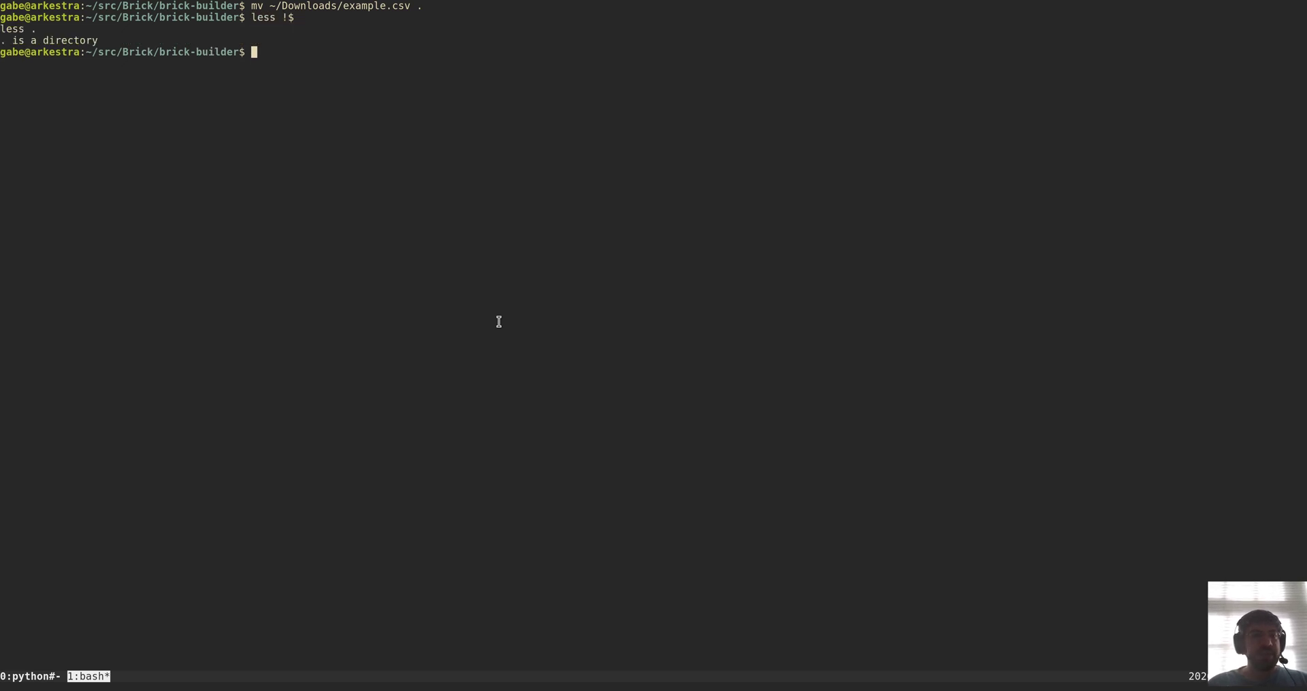
text(less example)
key(Return)
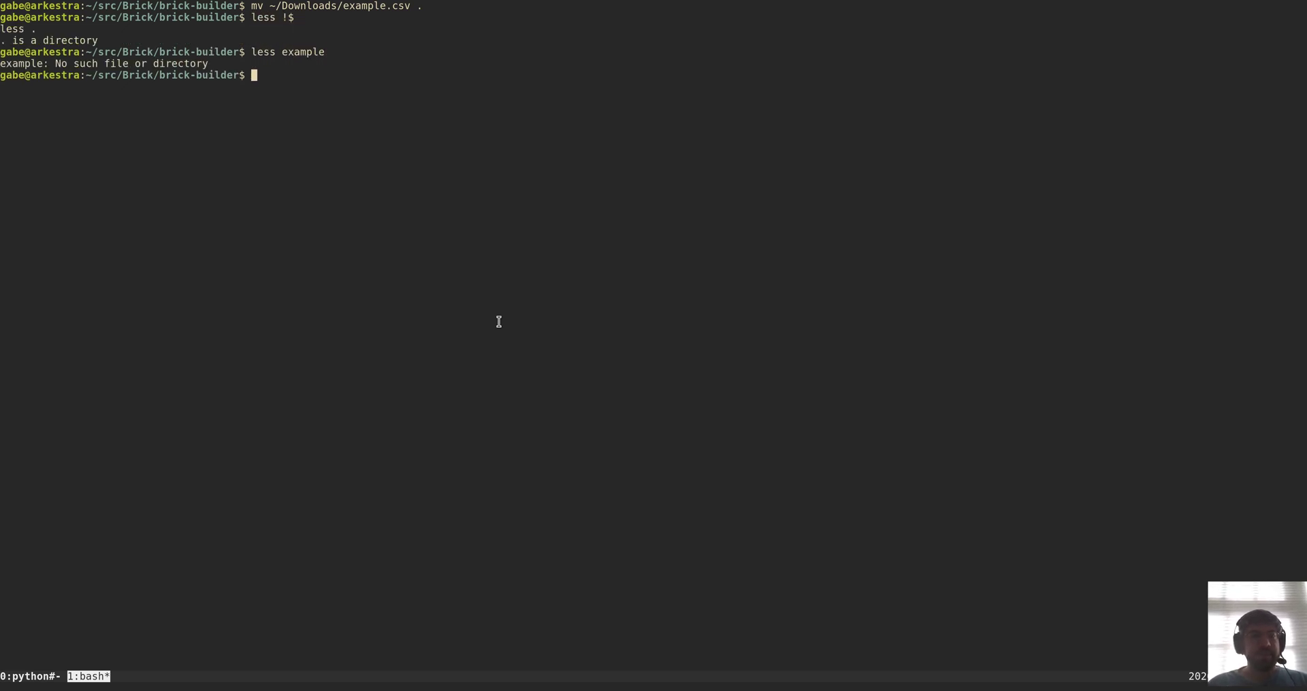
key(Up)
text(.csv)
key(Return)
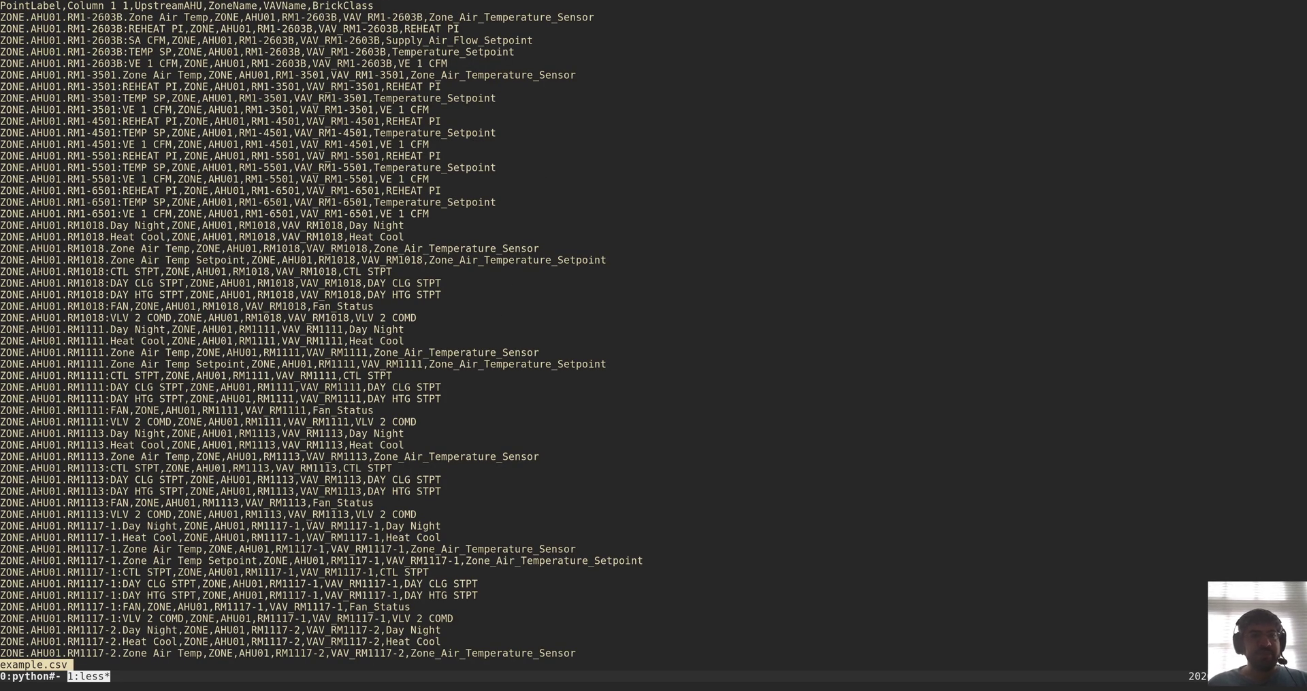
scroll(143, 237, down, 20)
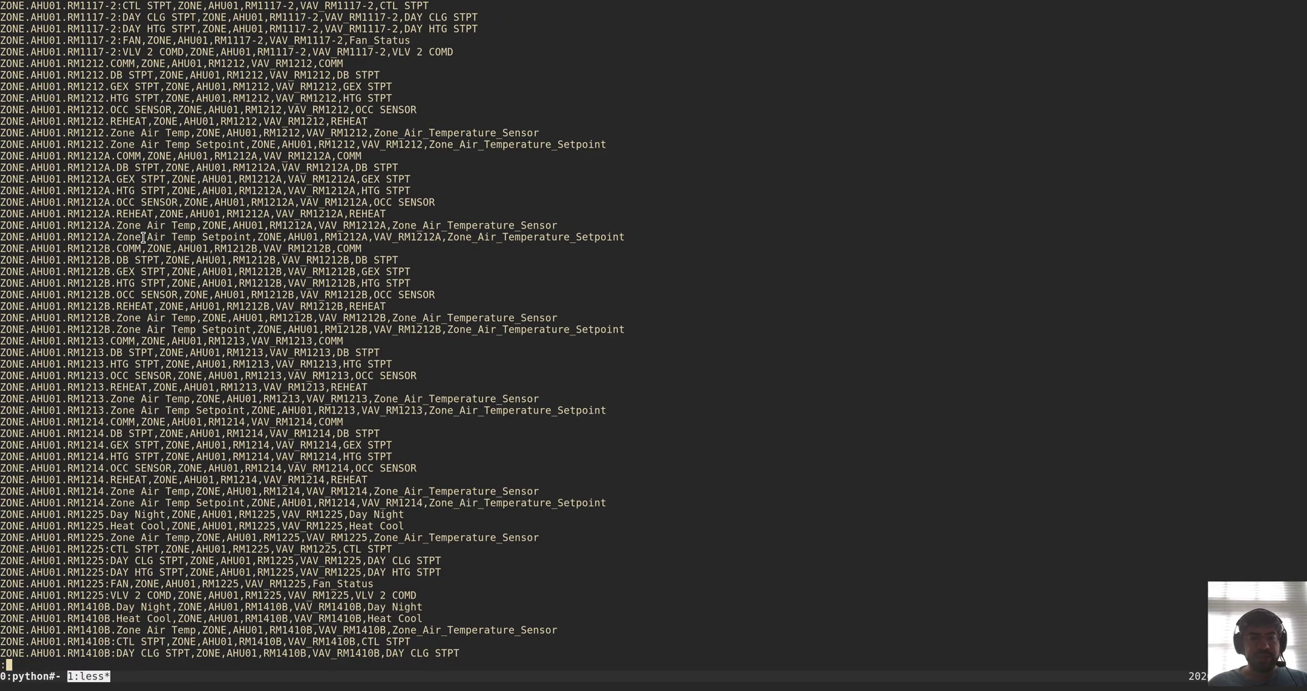
scroll(143, 236, down, 10)
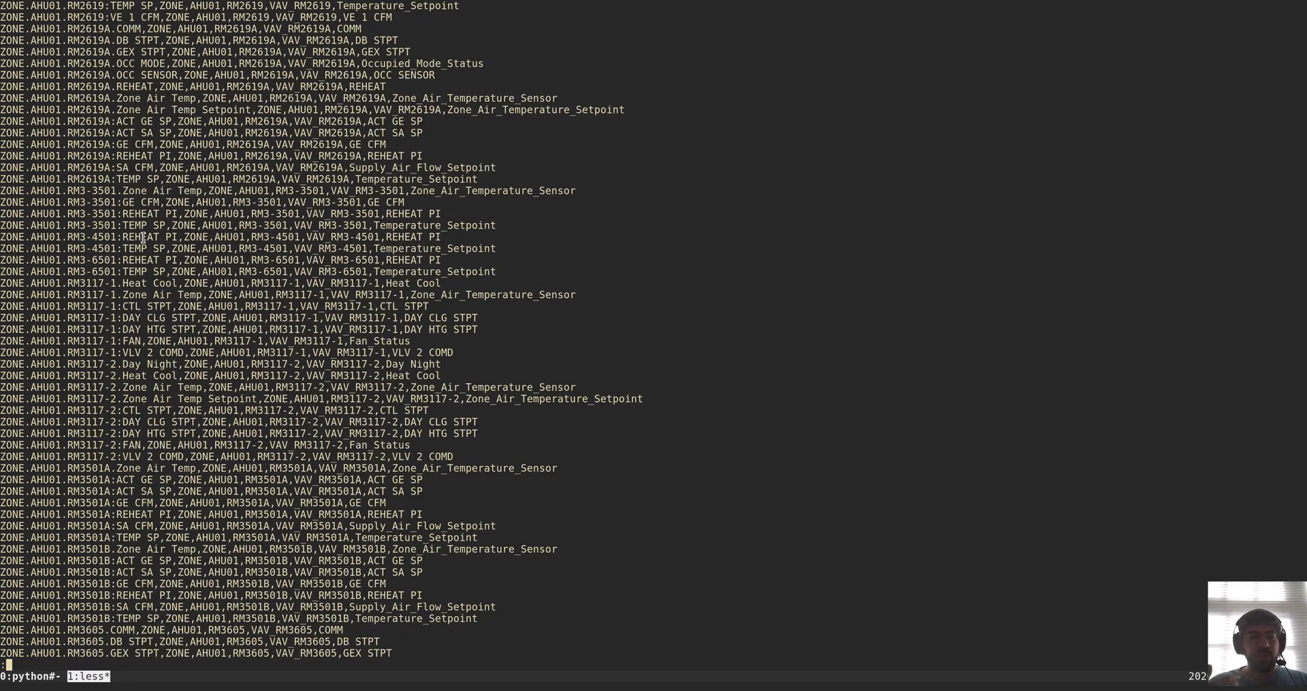
key(q)
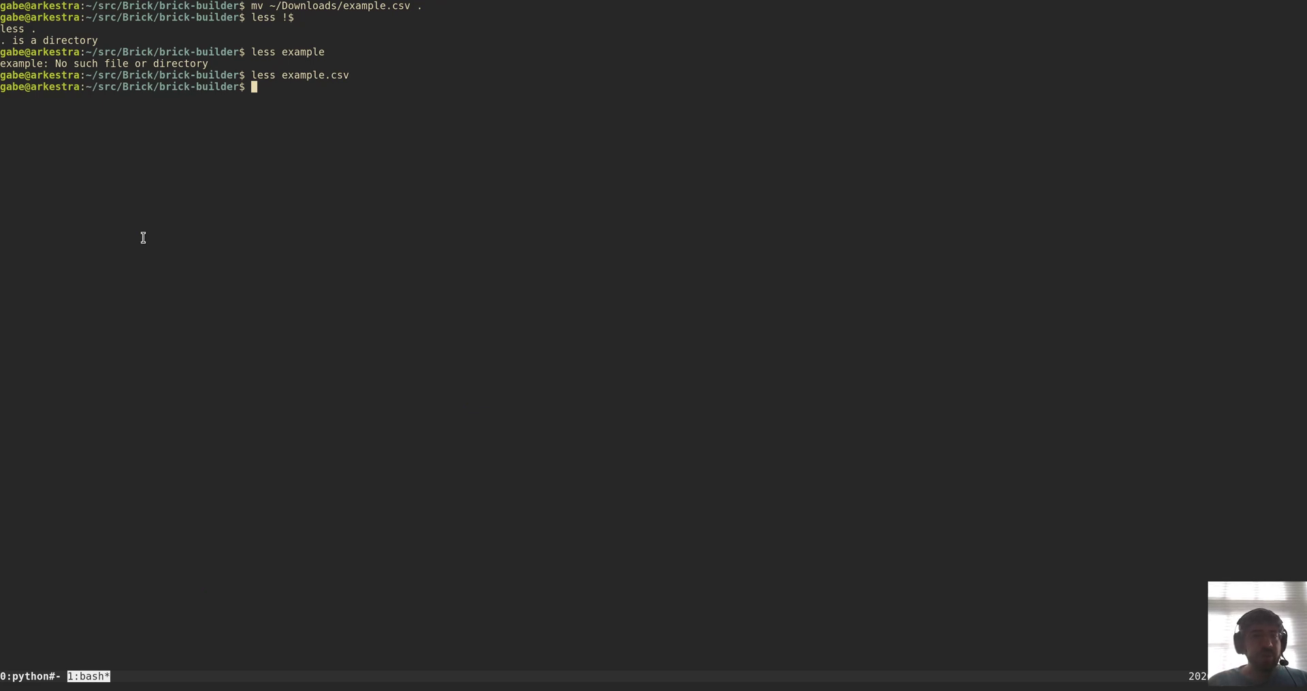
Copy site1.txt to example.txt and open example.txt in Vim.
text(vim )
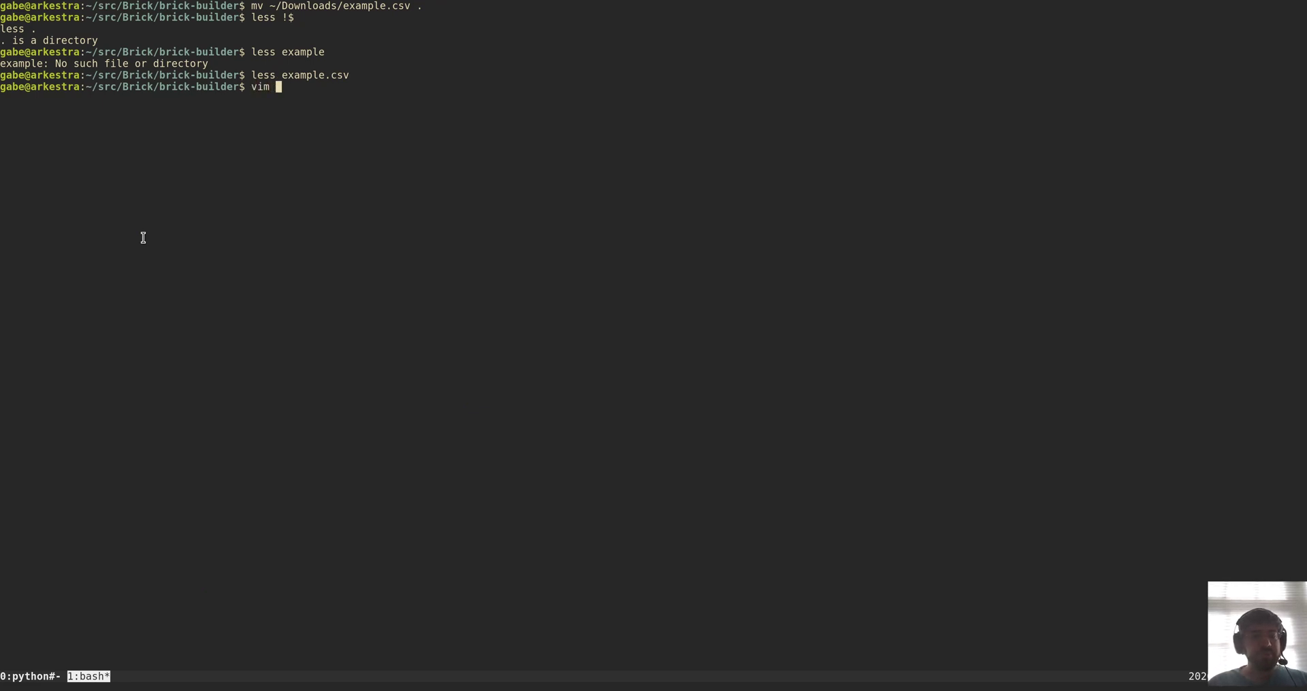
text(example)
key(ctrl+c)
text(cp sit)
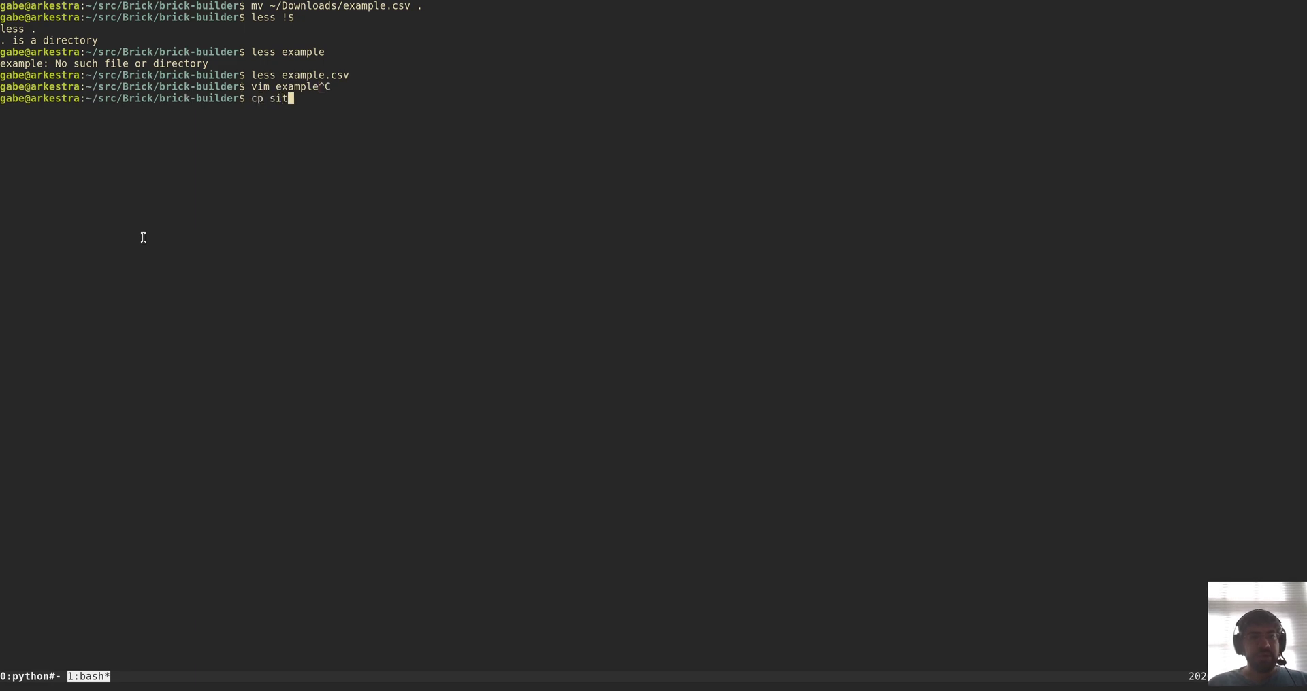
text(e1.txt exampletx)
key(BackSpace)
key(BackSpace)
text(.txt)
key(Return)
text(vim e)
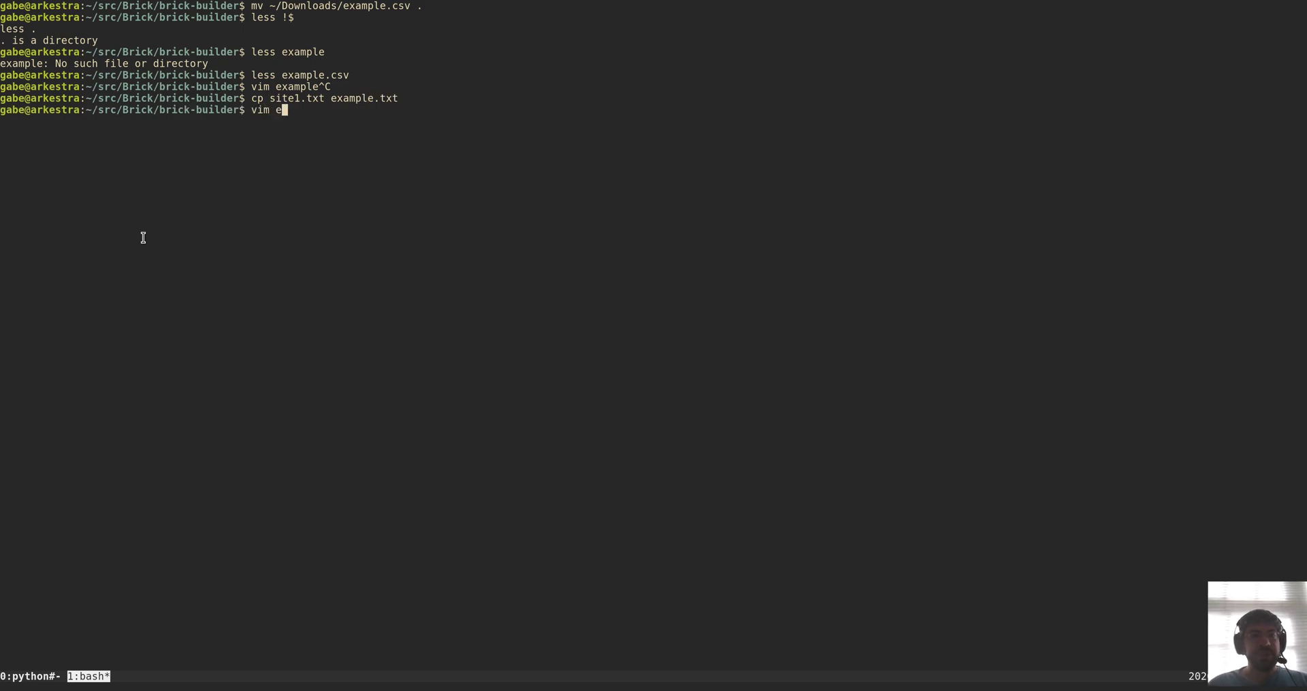
text(xa)
key(Tab)
text(txt)
key(Return)
Delete everything from line 4 down, leaving the three namespace prefix lines.
key(j)
key(j)
key(j)
key(d)
key(G)
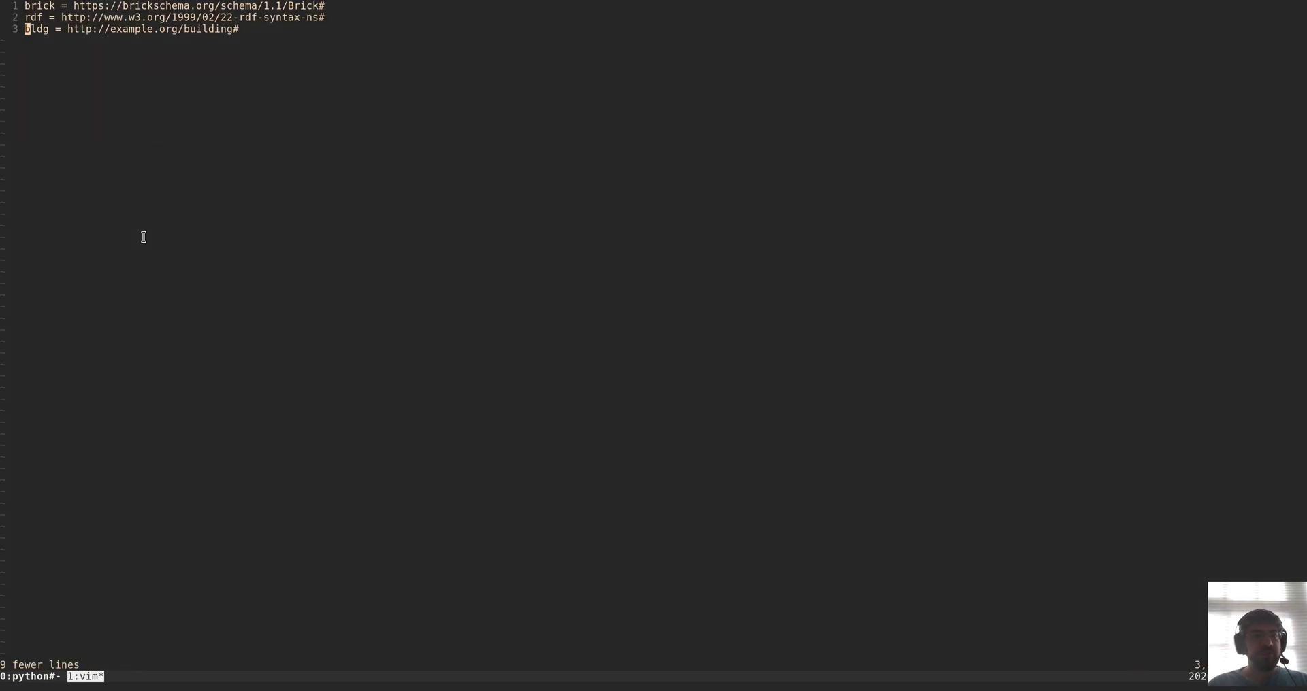
key(ctrl+c)
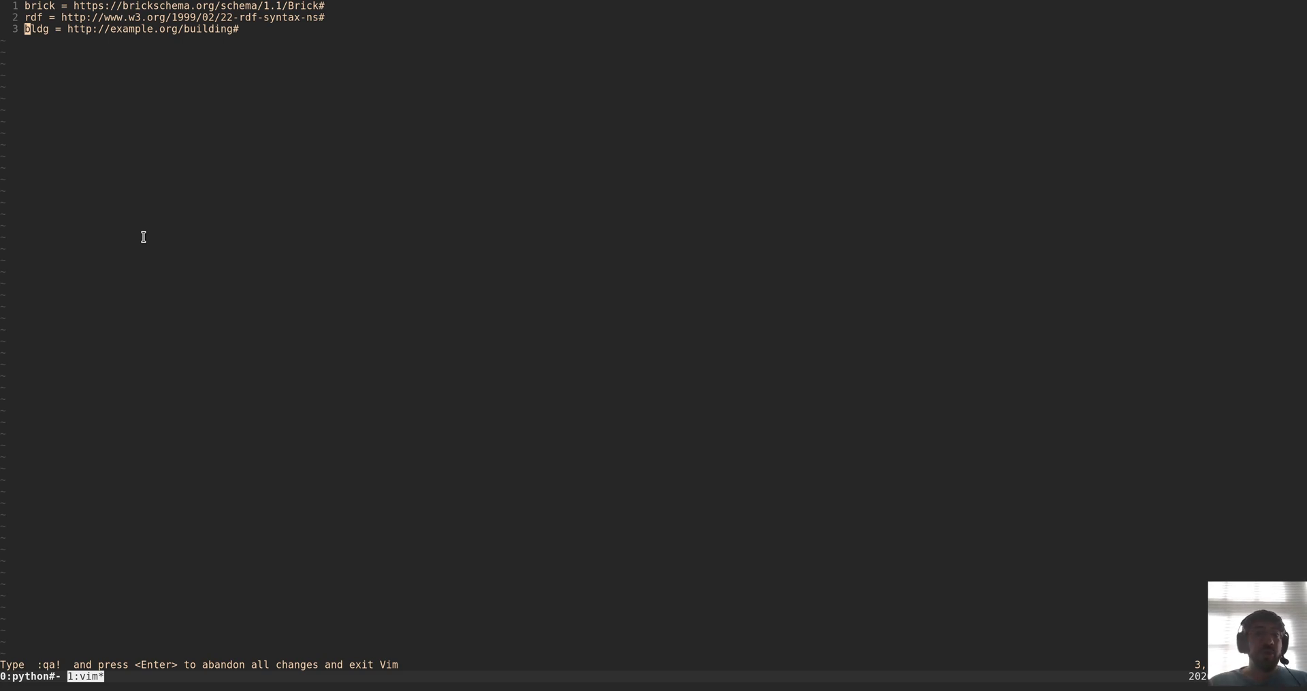
In a side tmux pane, list example.csv's header columns numbered with head -n 1 | xsv flatten -n.
key(ctrl+b)
key(percent)
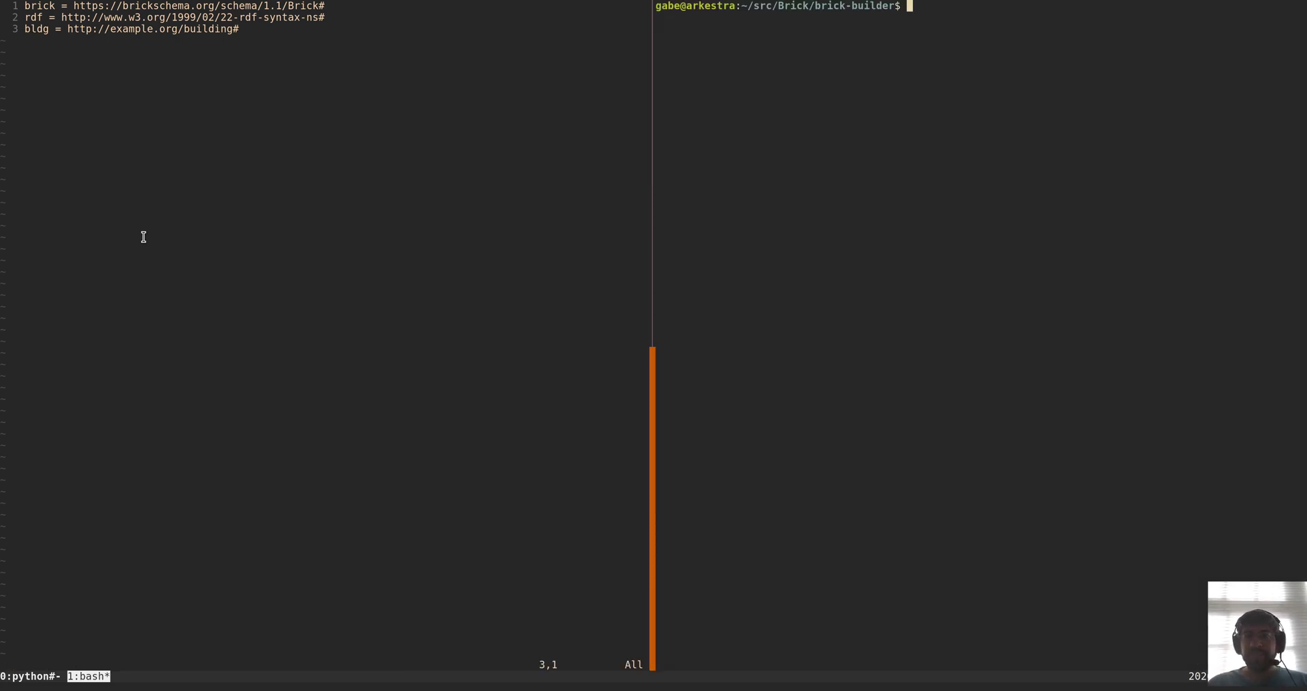
text(ls)
key(Return)
text(head -n)
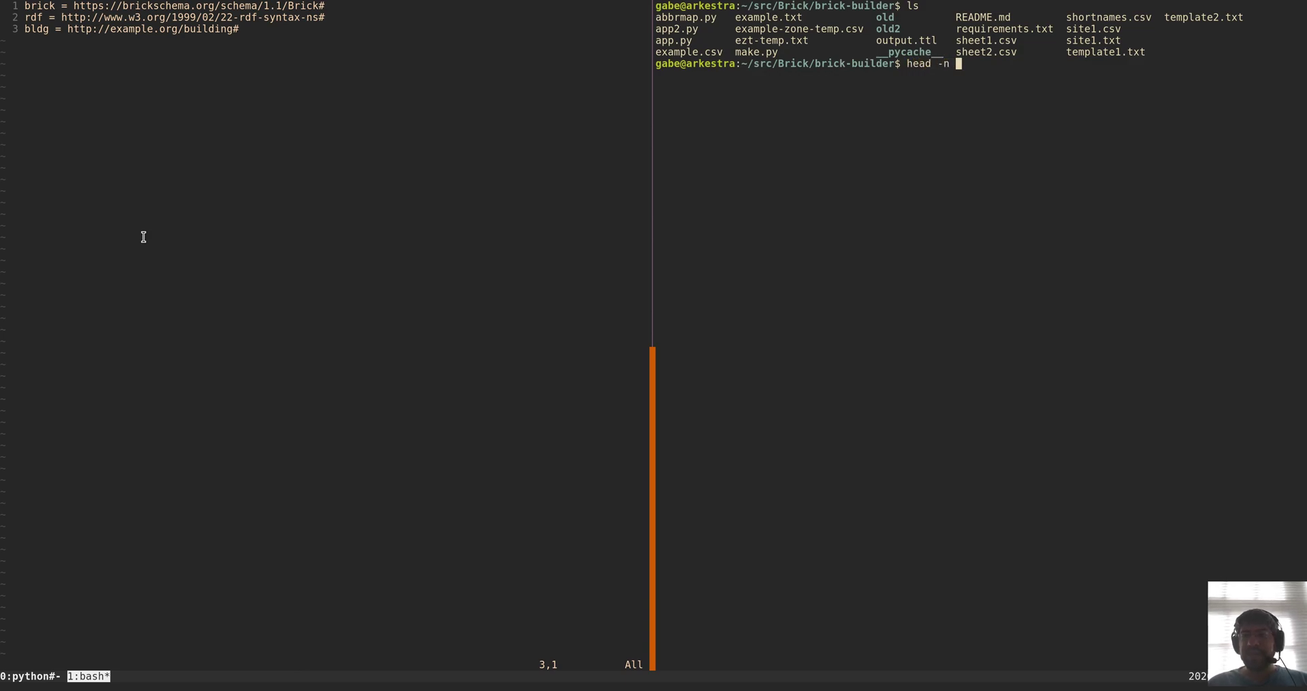
key(ctrl+l)
text(1 )
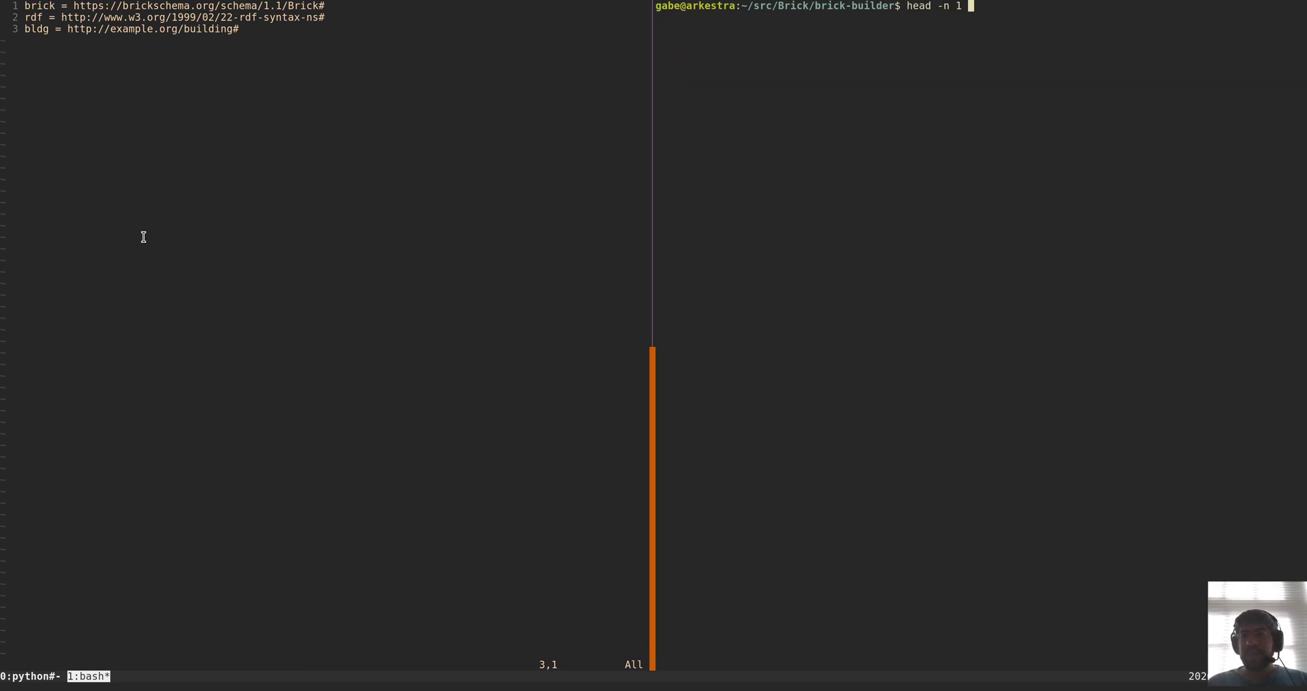
text(example.csv)
key(Return)
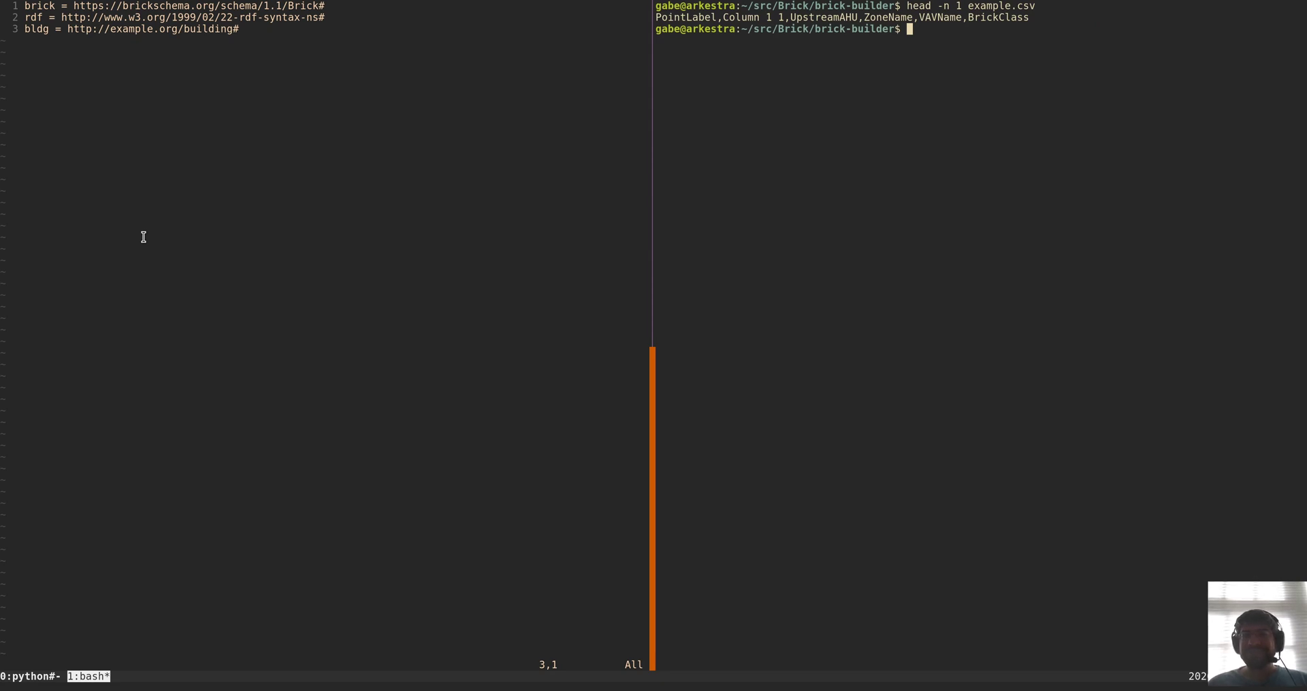
key(Up)
text(| xsv)
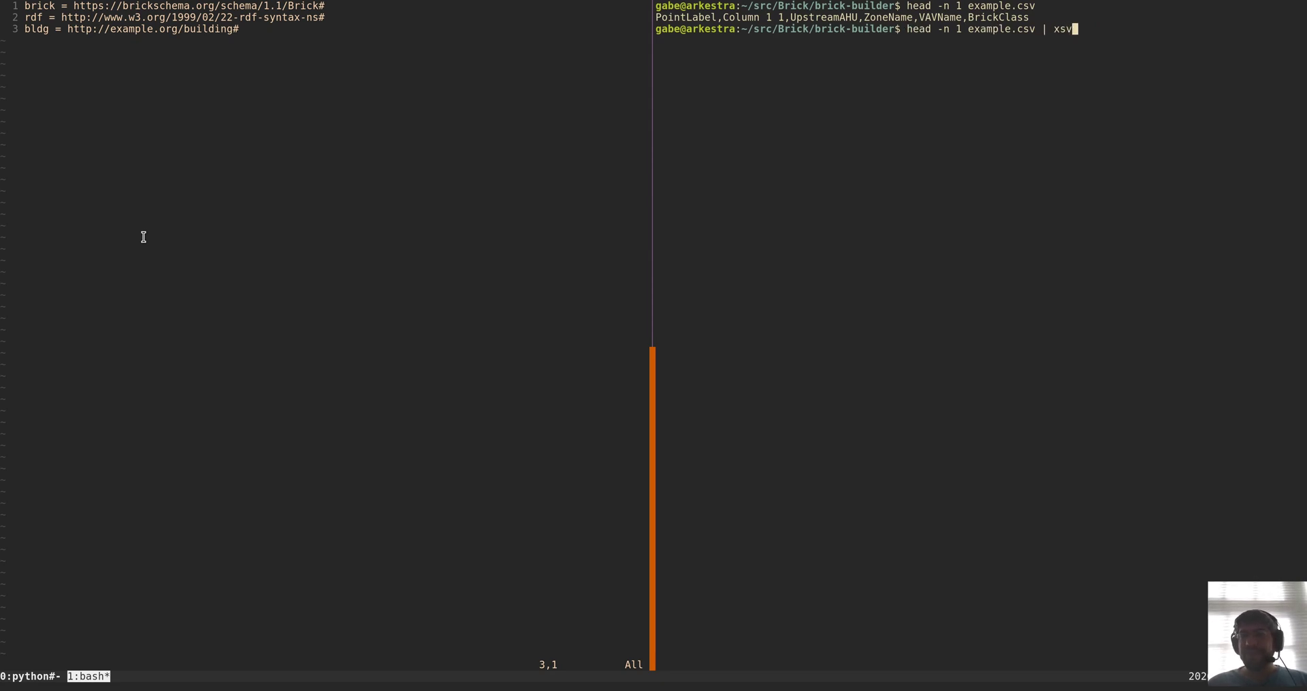
text( flatten )
text(-)
text(n)
key(Return)
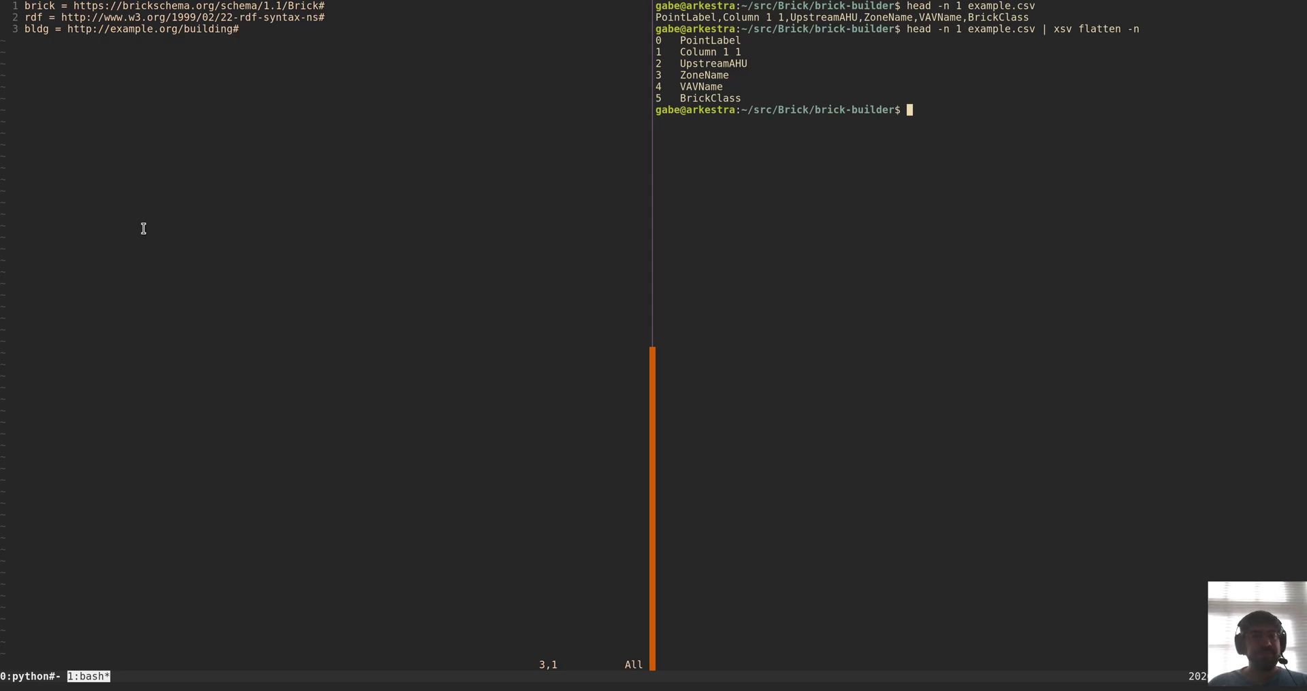
Return focus to the Vim pane and start new blank lines below the prefixes.
key(ctrl+b)
key(0)
key(ctrl+b)
key(1)
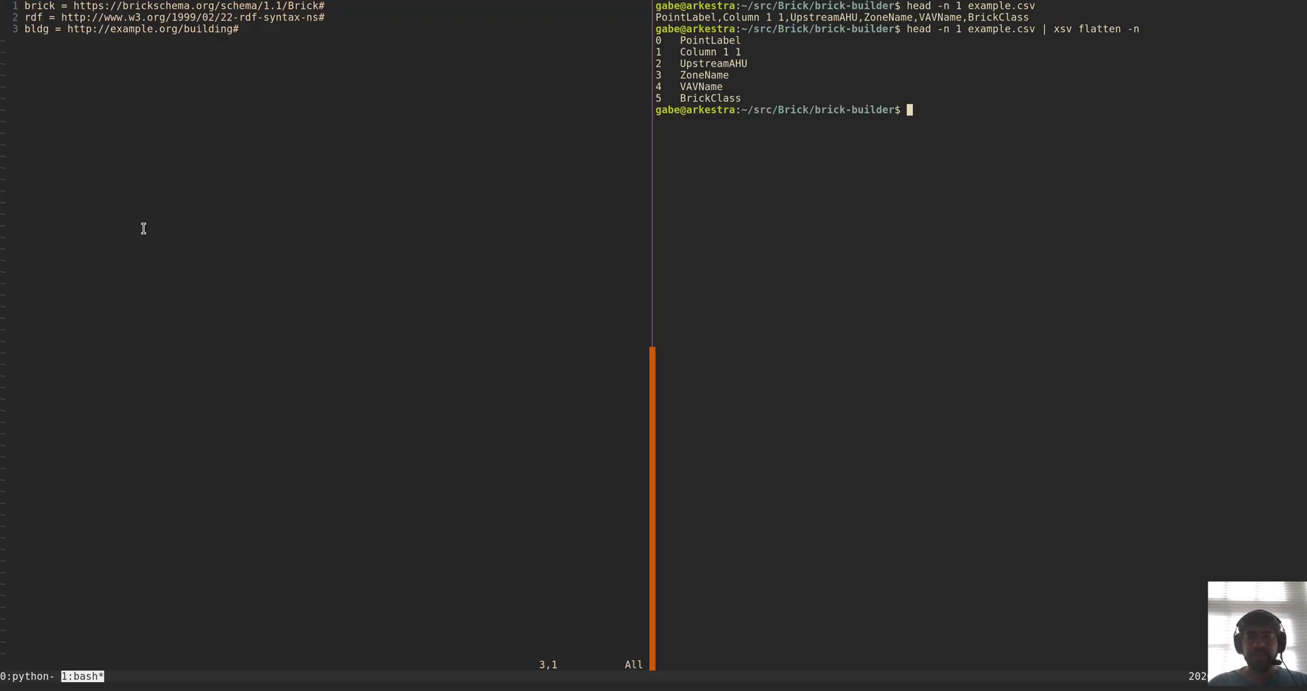
key(ctrl+b)
key(Left)
key(o)
key(Return)
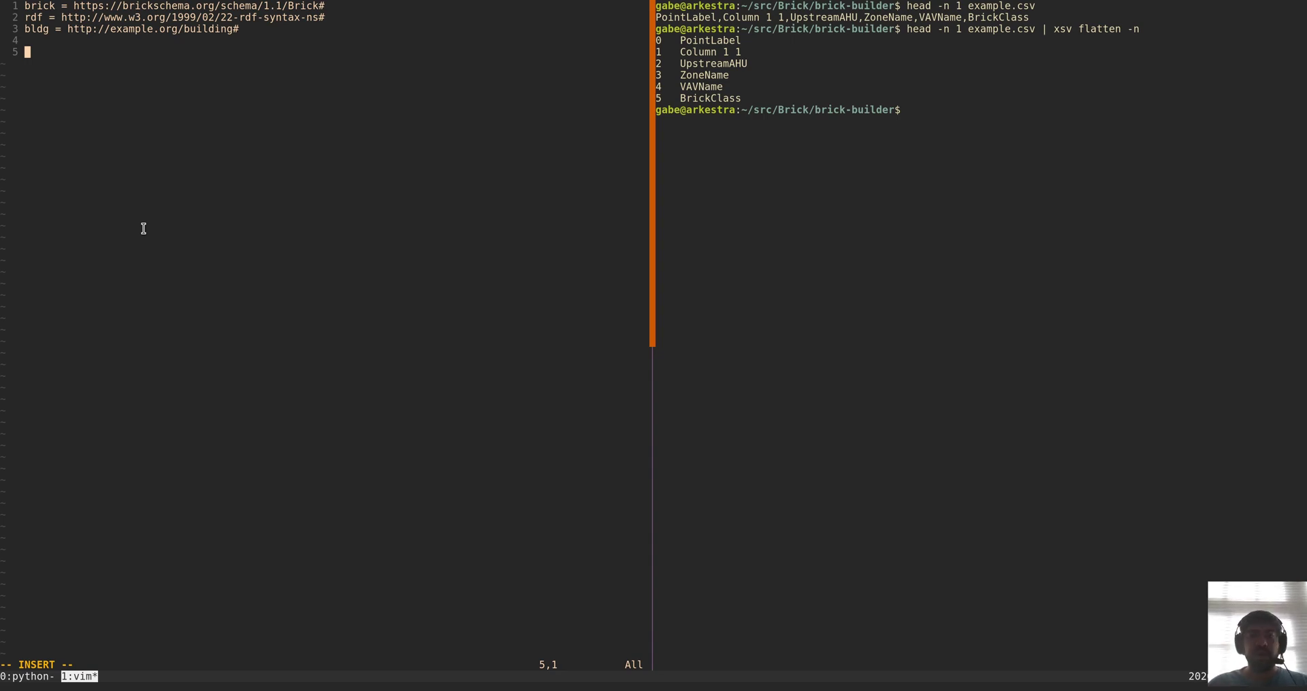
Add the template line 'bldg:$3 rdf:type brick:AHU'.
text($3)
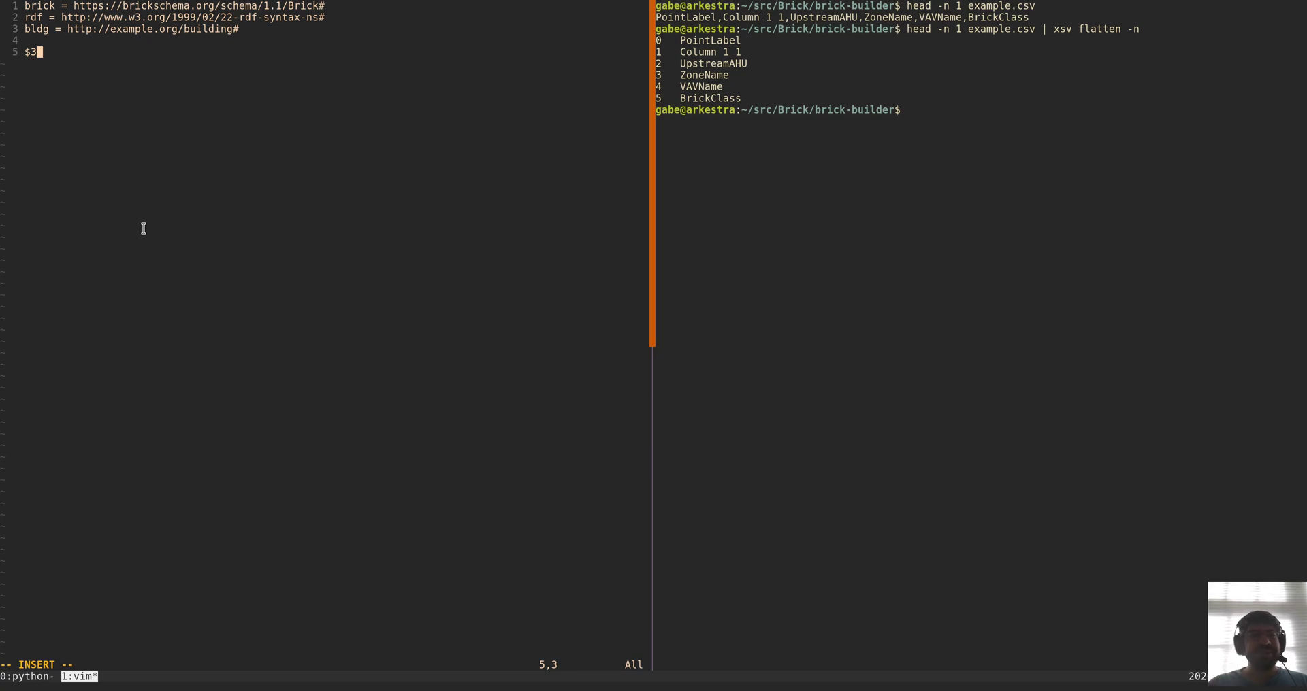
key(Escape)
text(0ibldg)
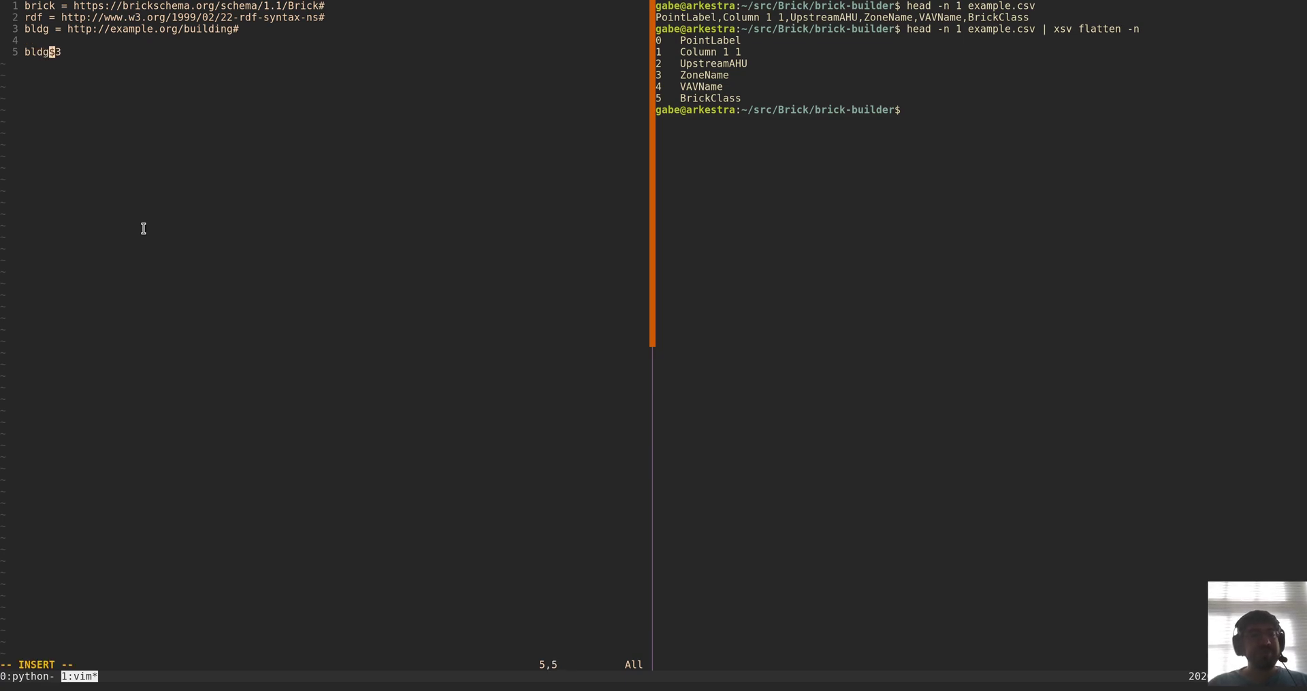
text(:)
key(Escape)
key(A)
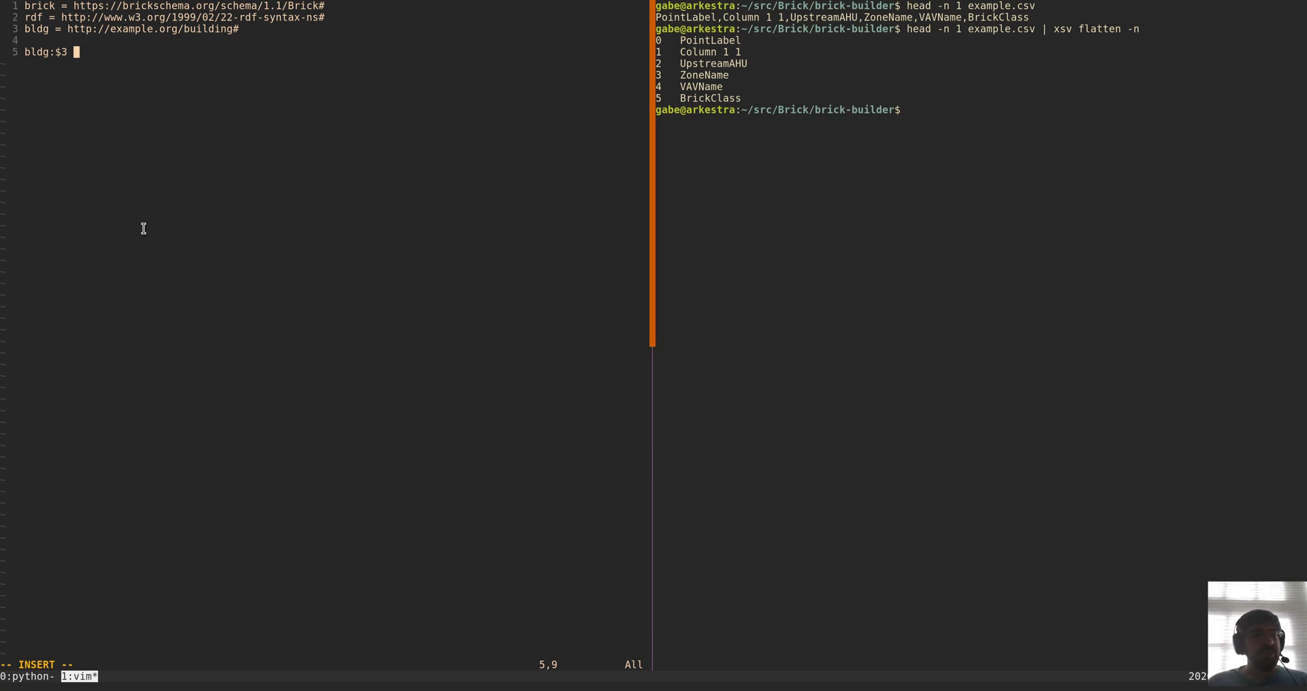
text(rdf:type )
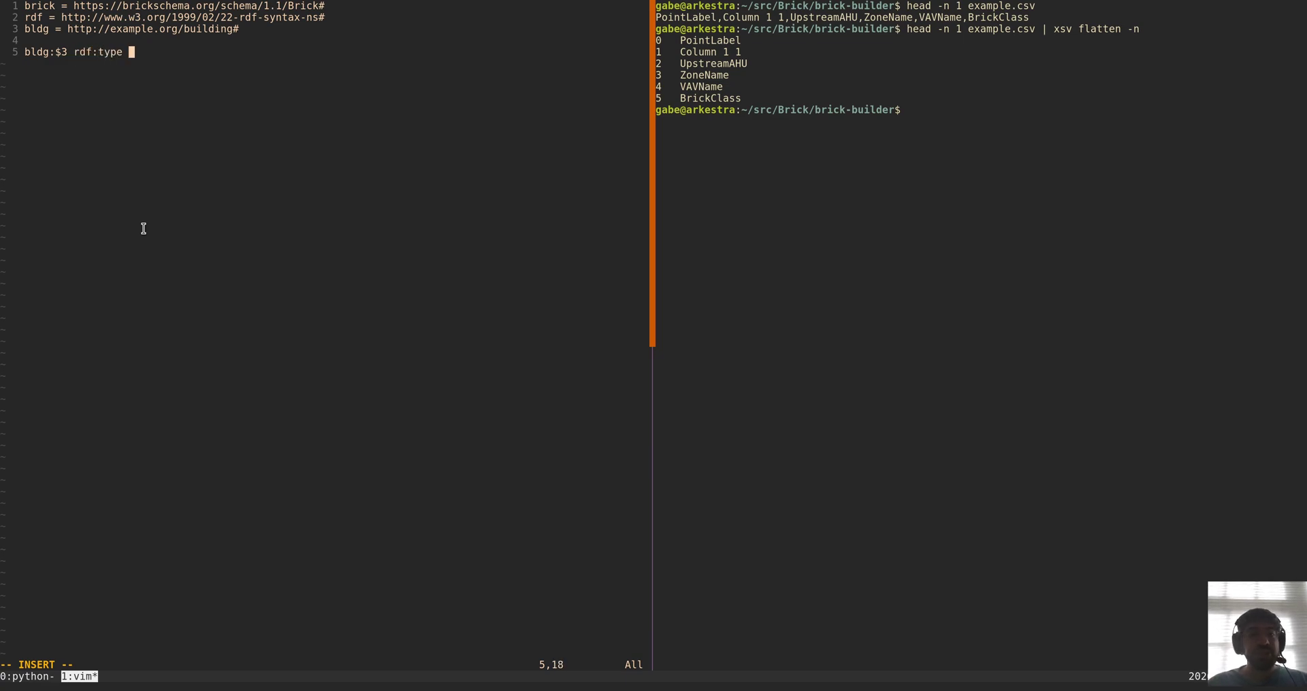
text(brick:AHU)
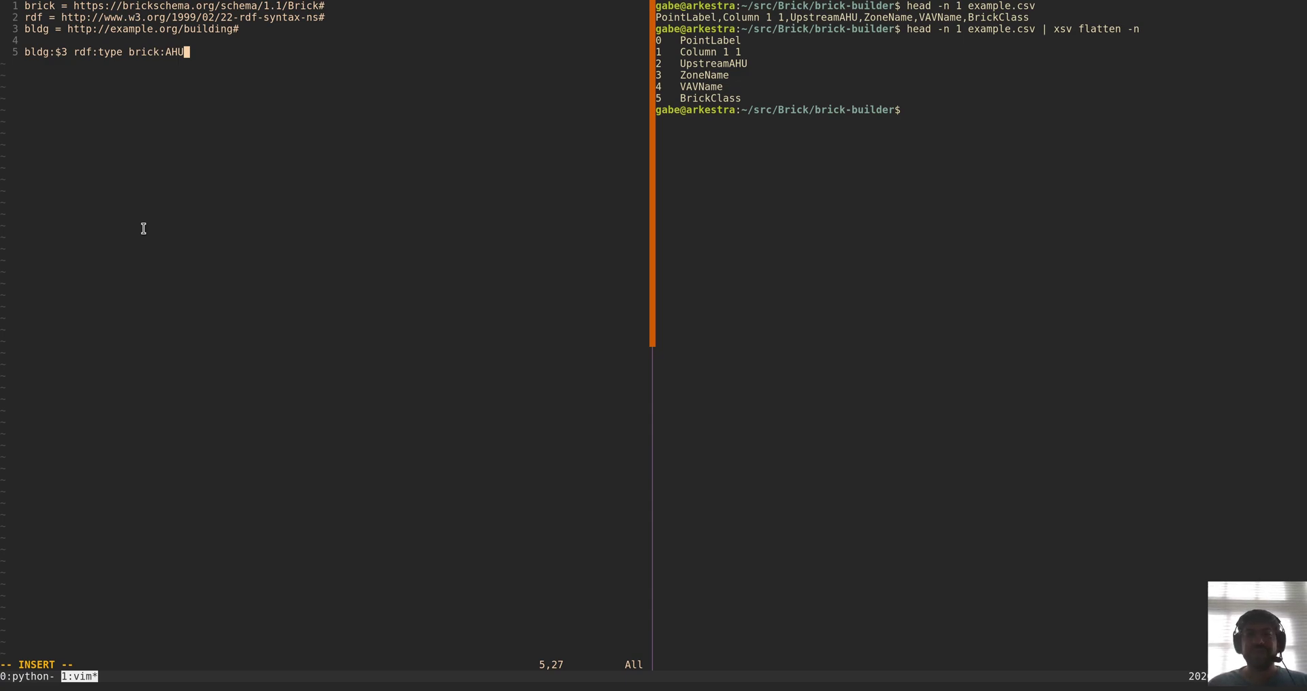
key(Return)
Add lines typing $4 as brick:HVAC_Zone, $5 as brick:VAV and bldg:$1 as brick:$6.
text(bldg)
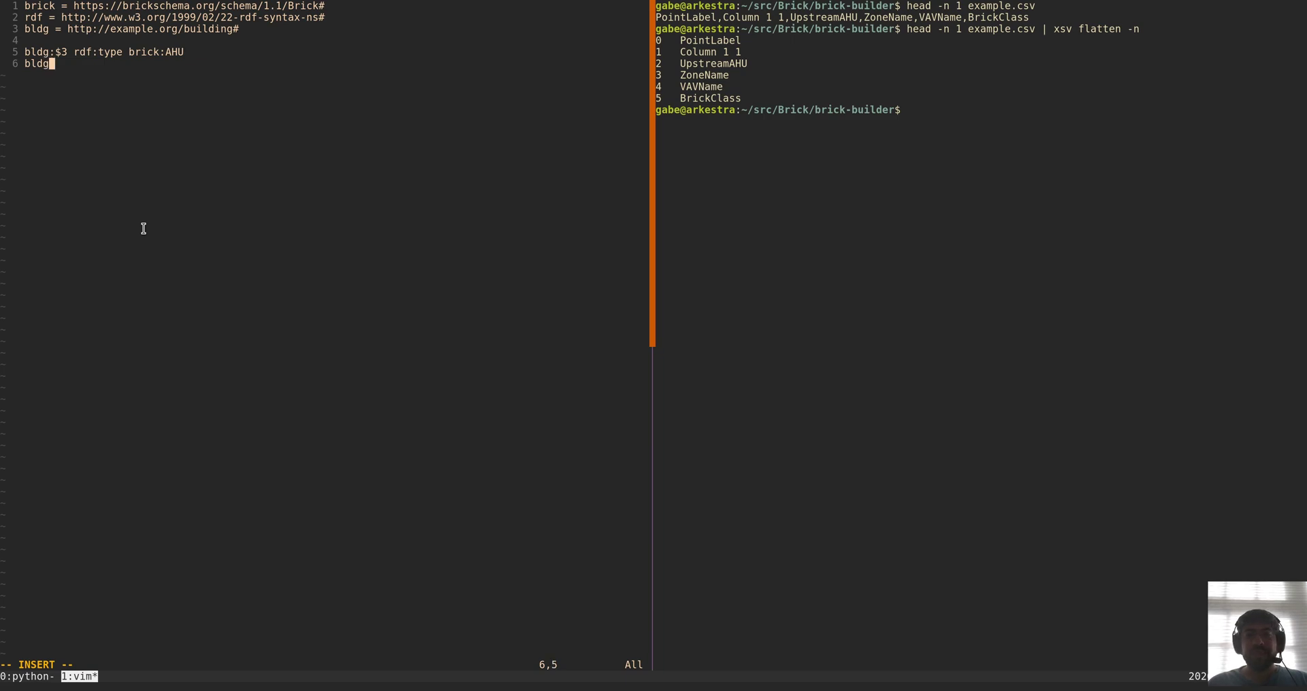
text(:$4)
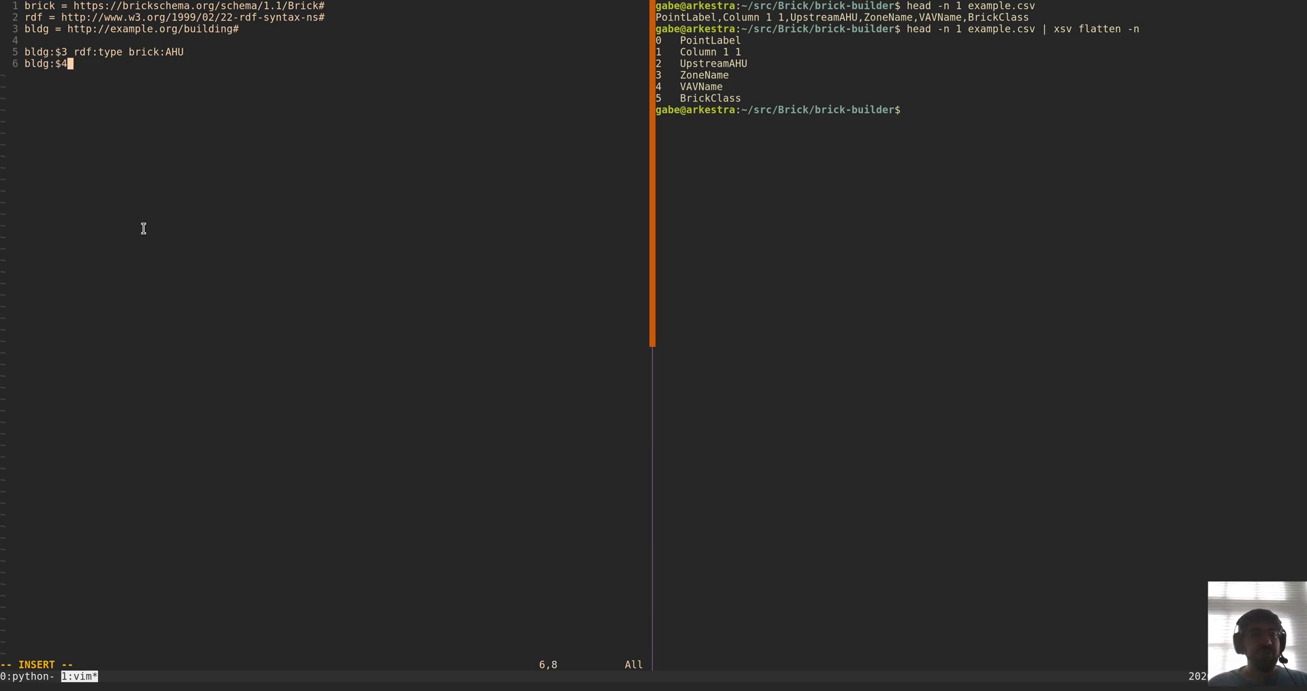
text( rdf:type )
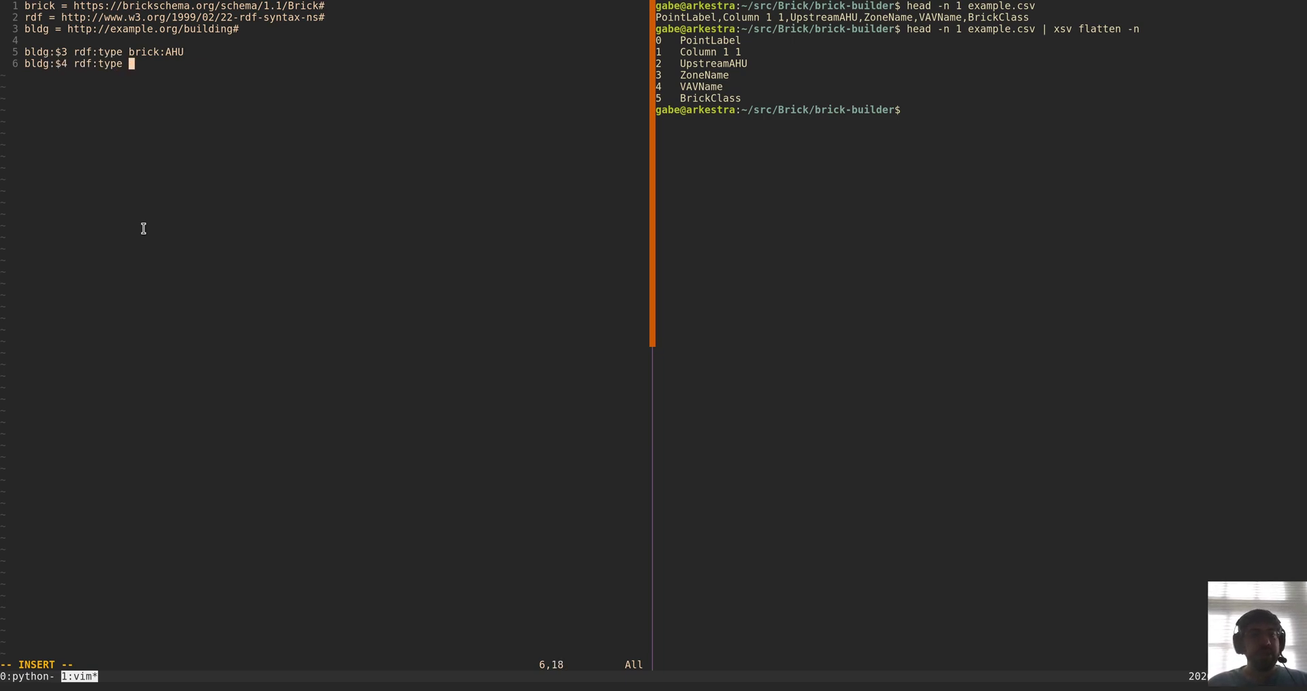
text(brick:HVAC_Zone)
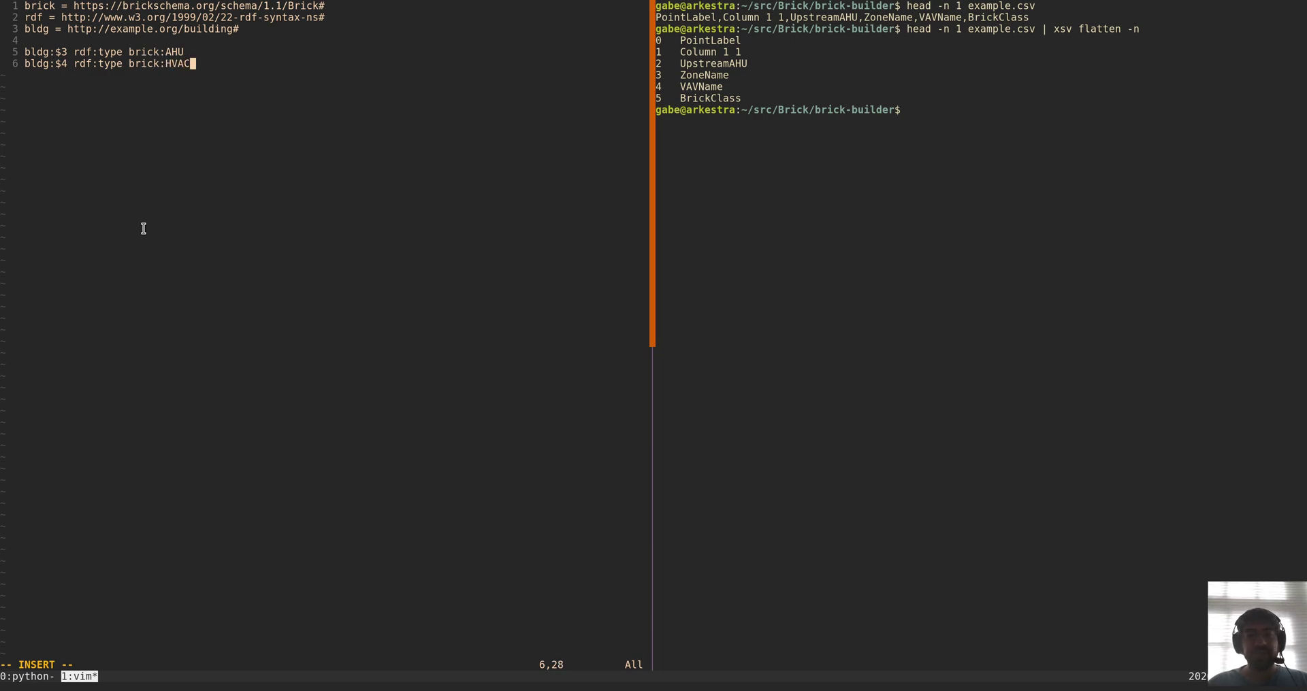
key(Return)
text(bldg)
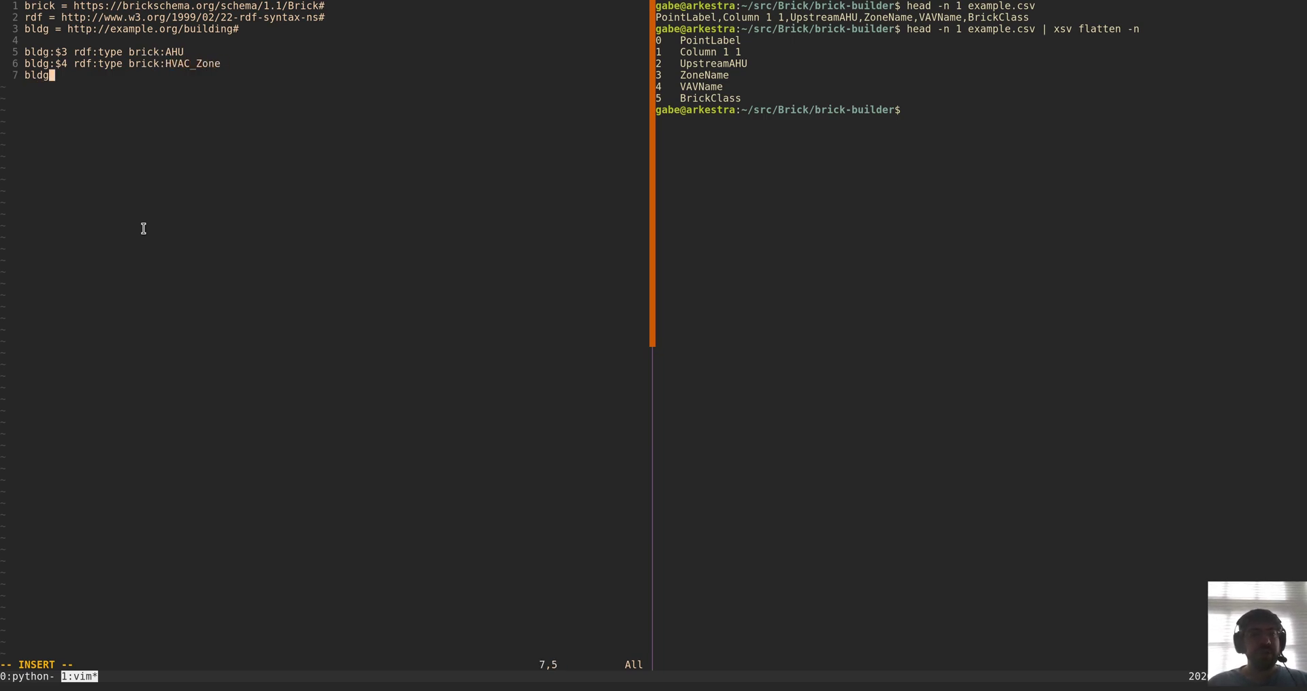
text(:$5 rdf:type brick:VAV)
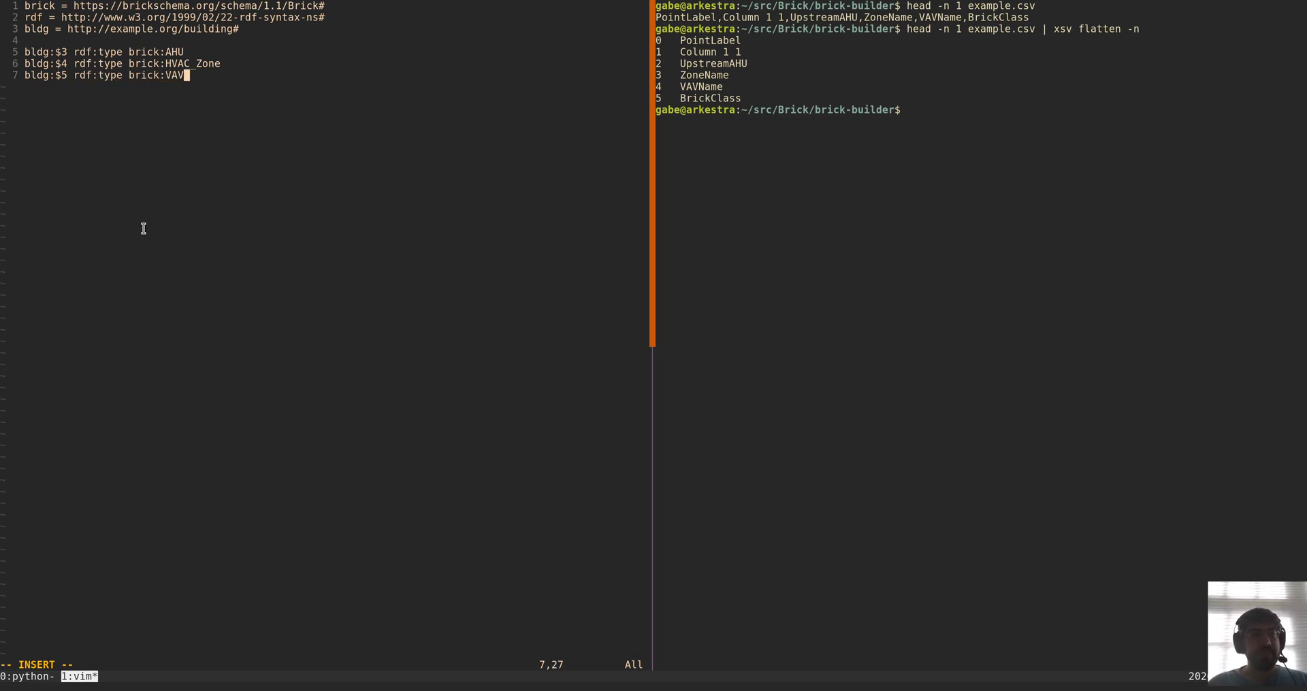
key(Return)
text(bldg:)
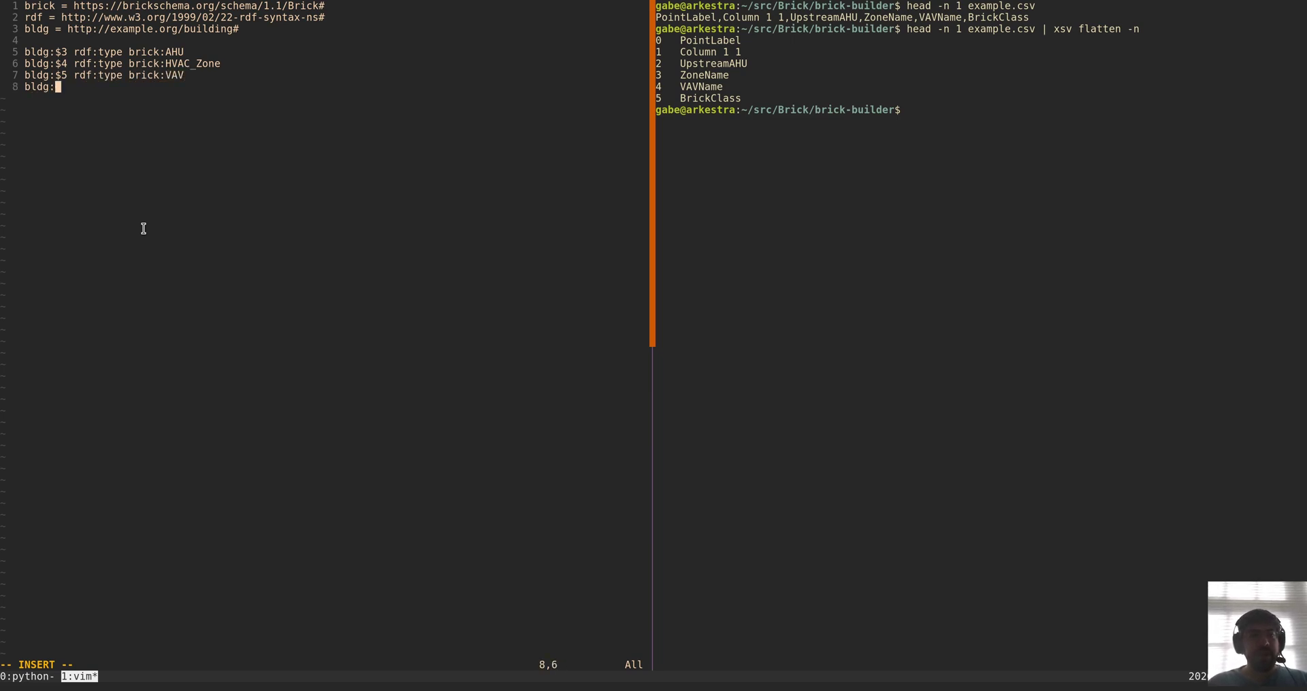
text($6)
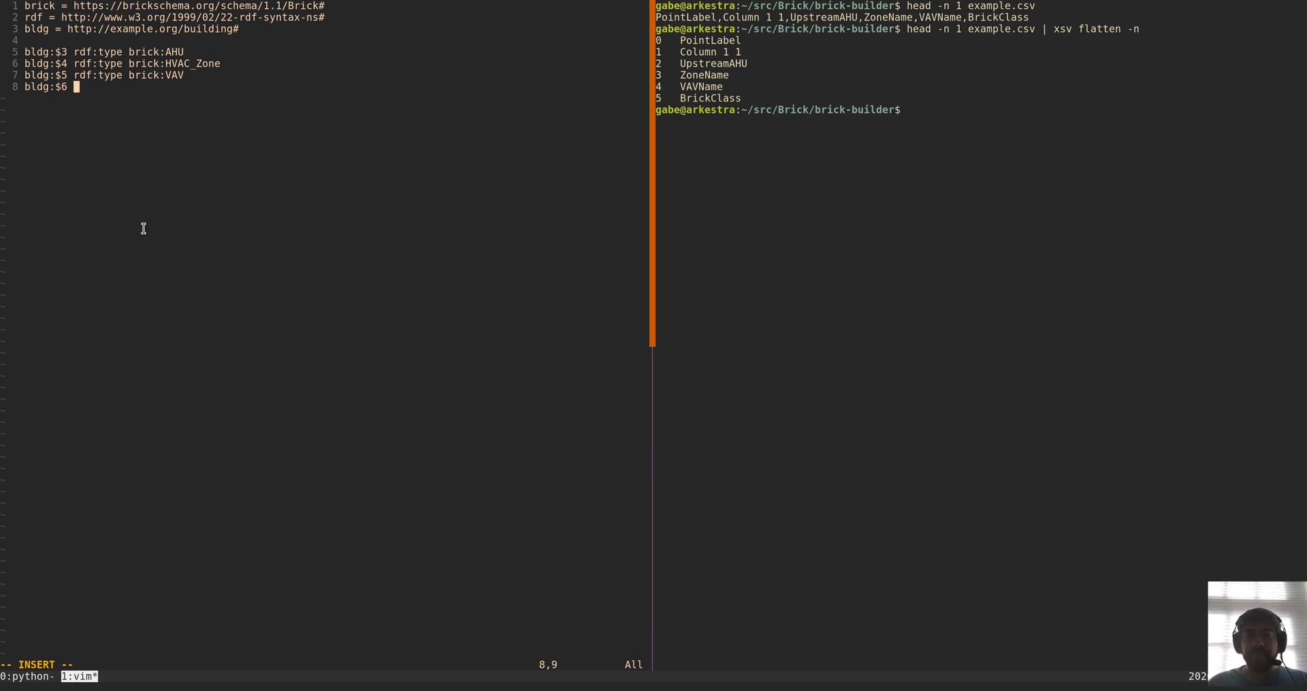
key(BackSpace)
key(BackSpace)
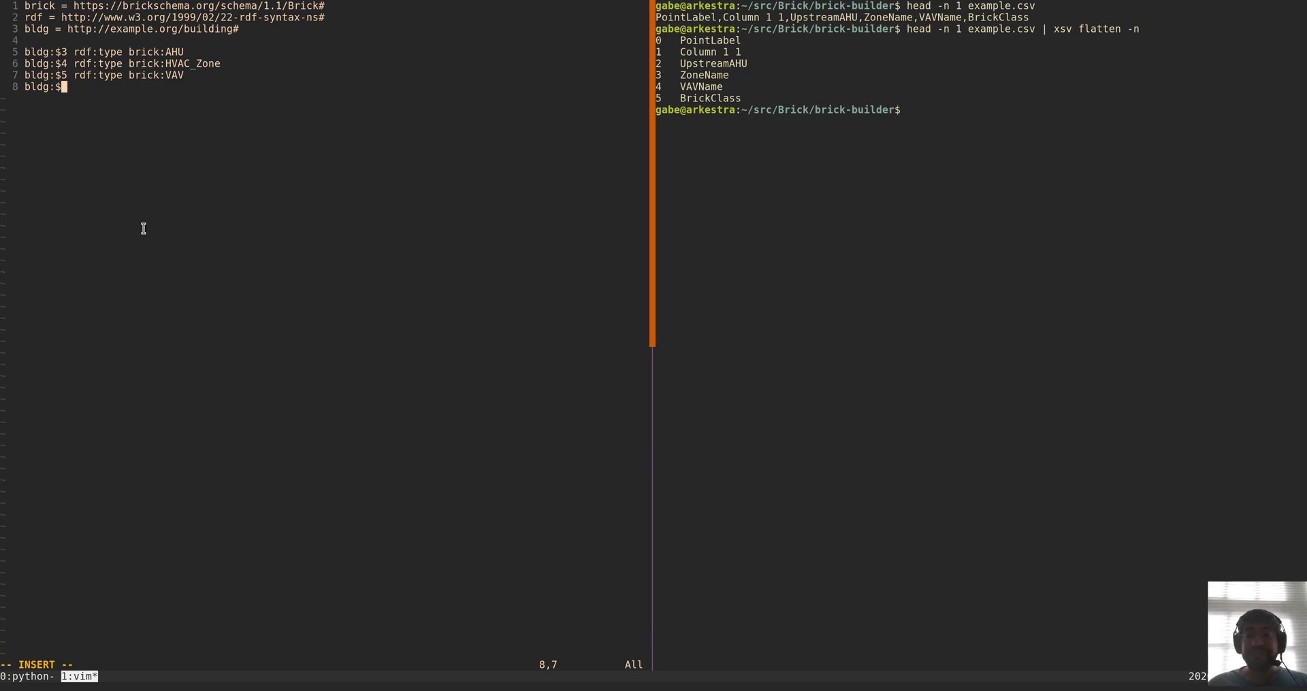
text(1)
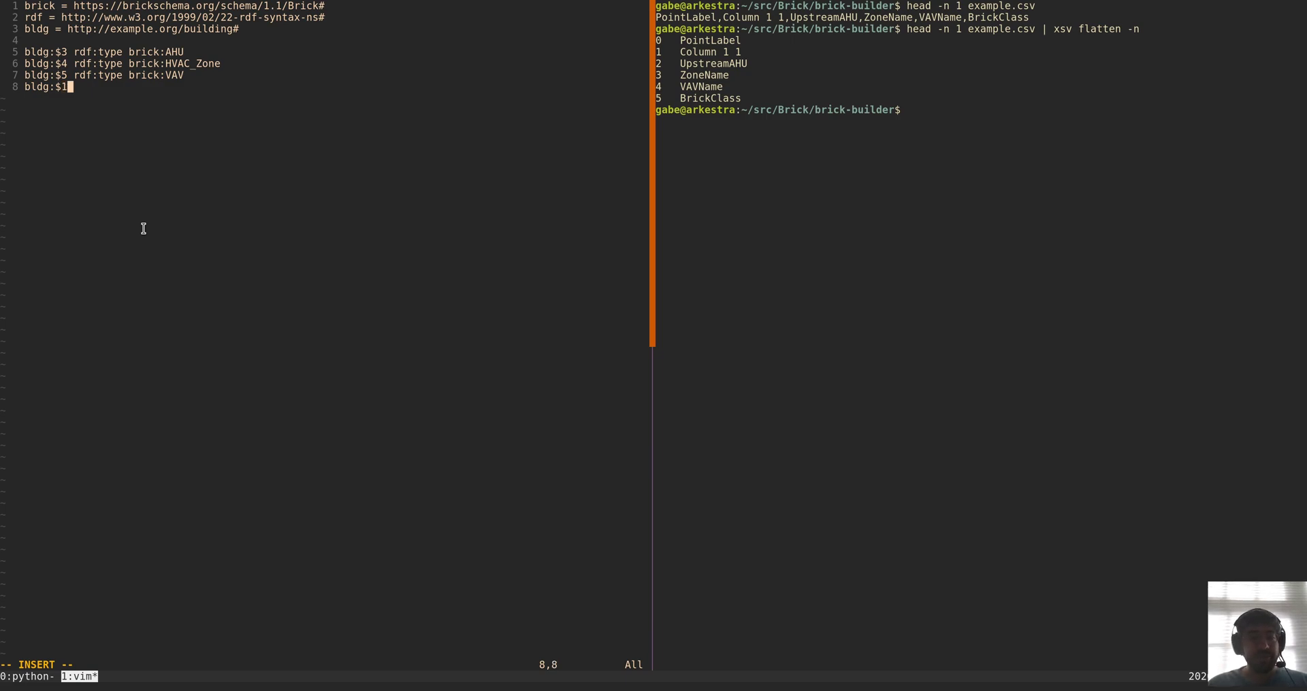
text( rdf:type )
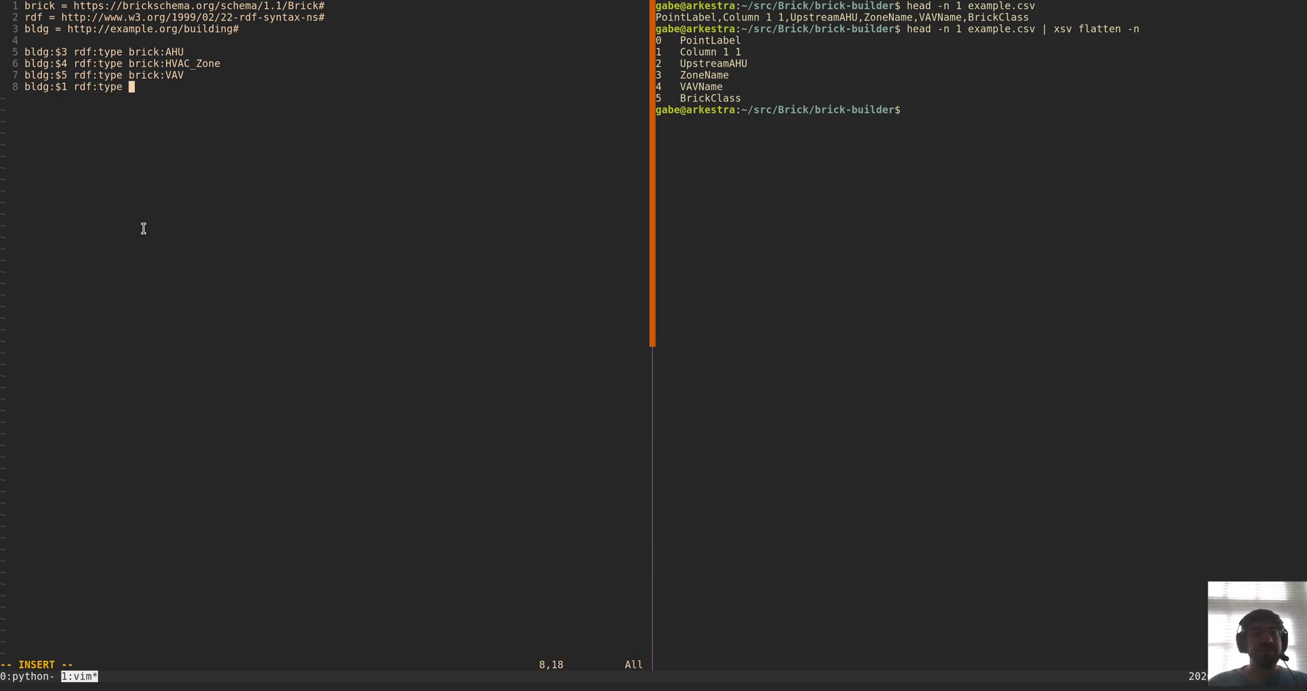
text(brick:$)
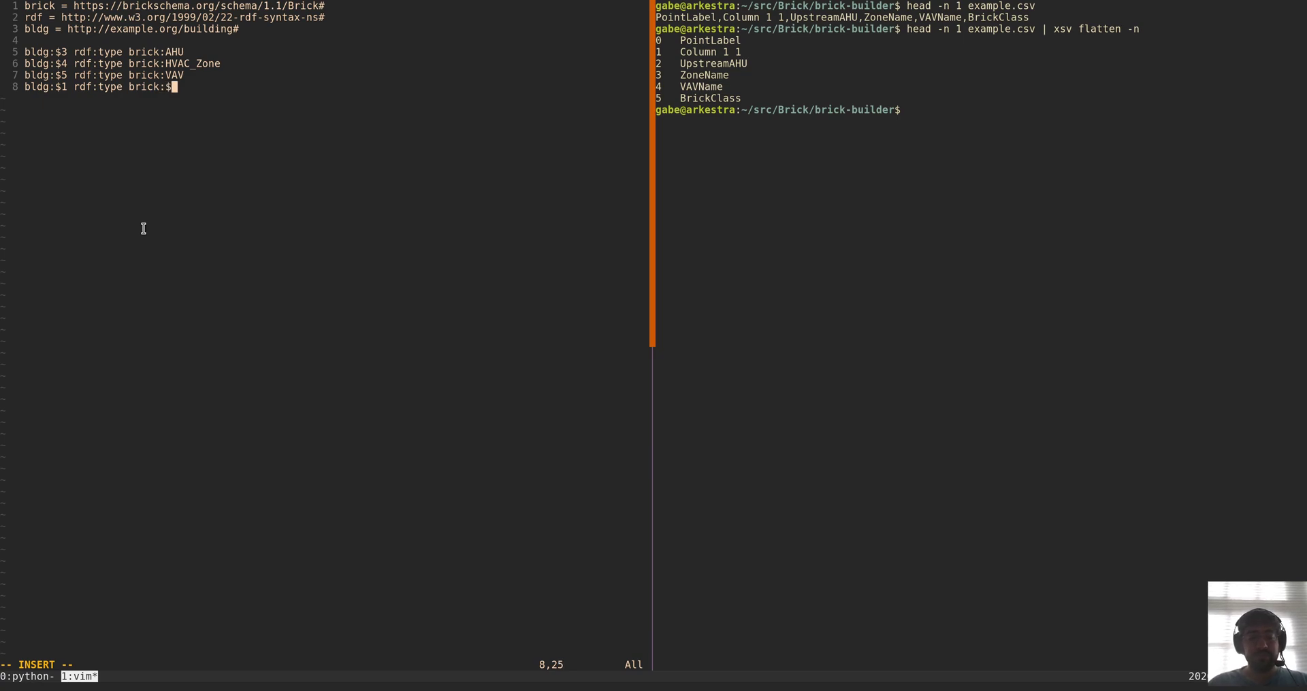
text(6)
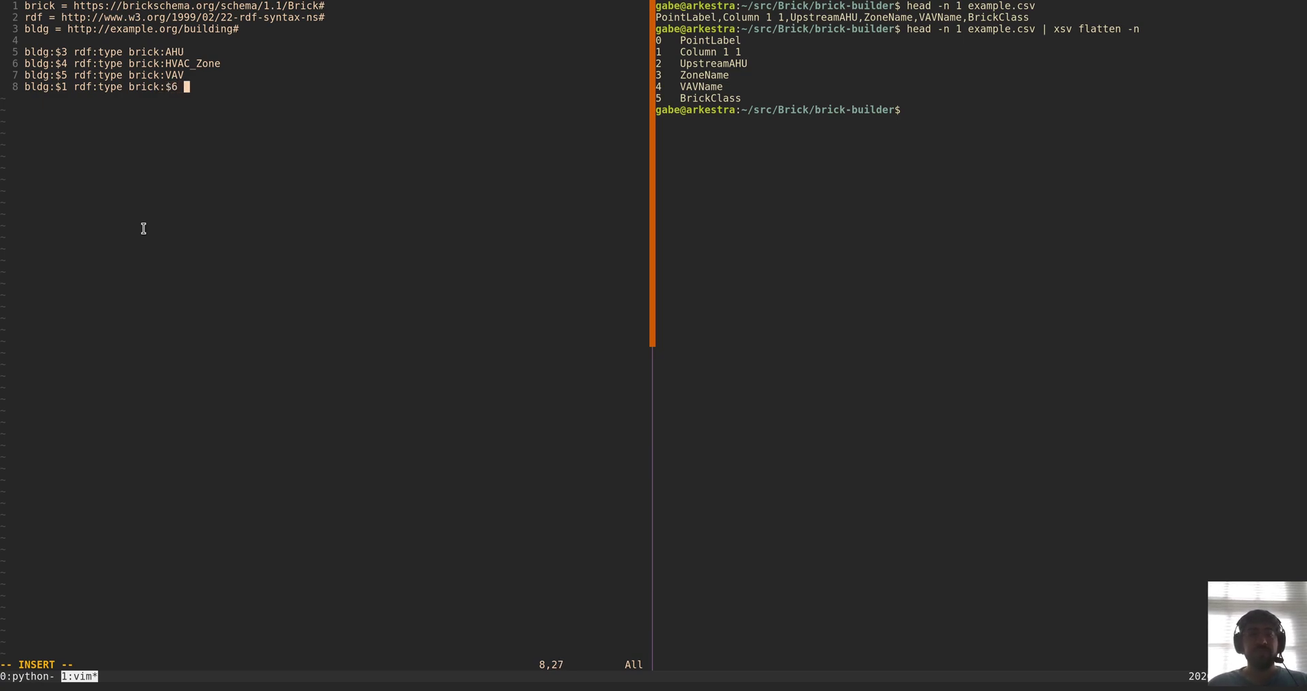
key(Return)
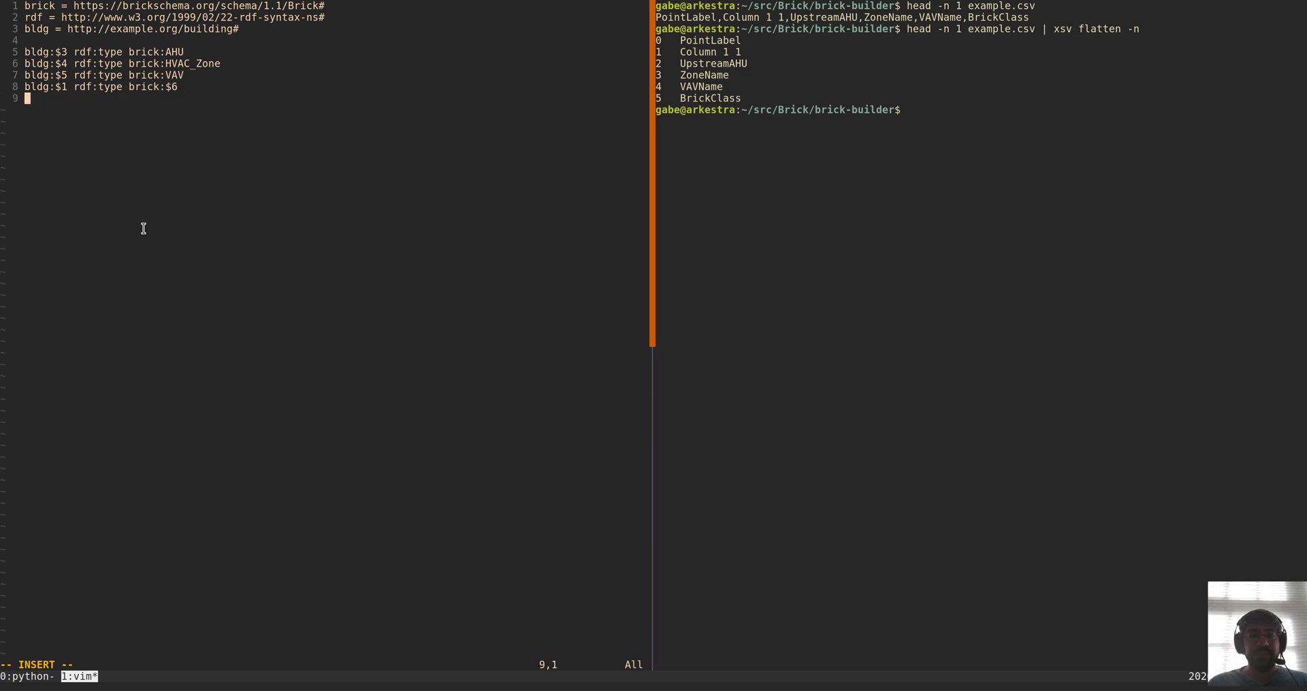
Add the triples bldg:$5 brick:isFedBy bldg:$3, brick:feeds bldg:$4 and brick:hasPoint bldg:$1.
key(Return)
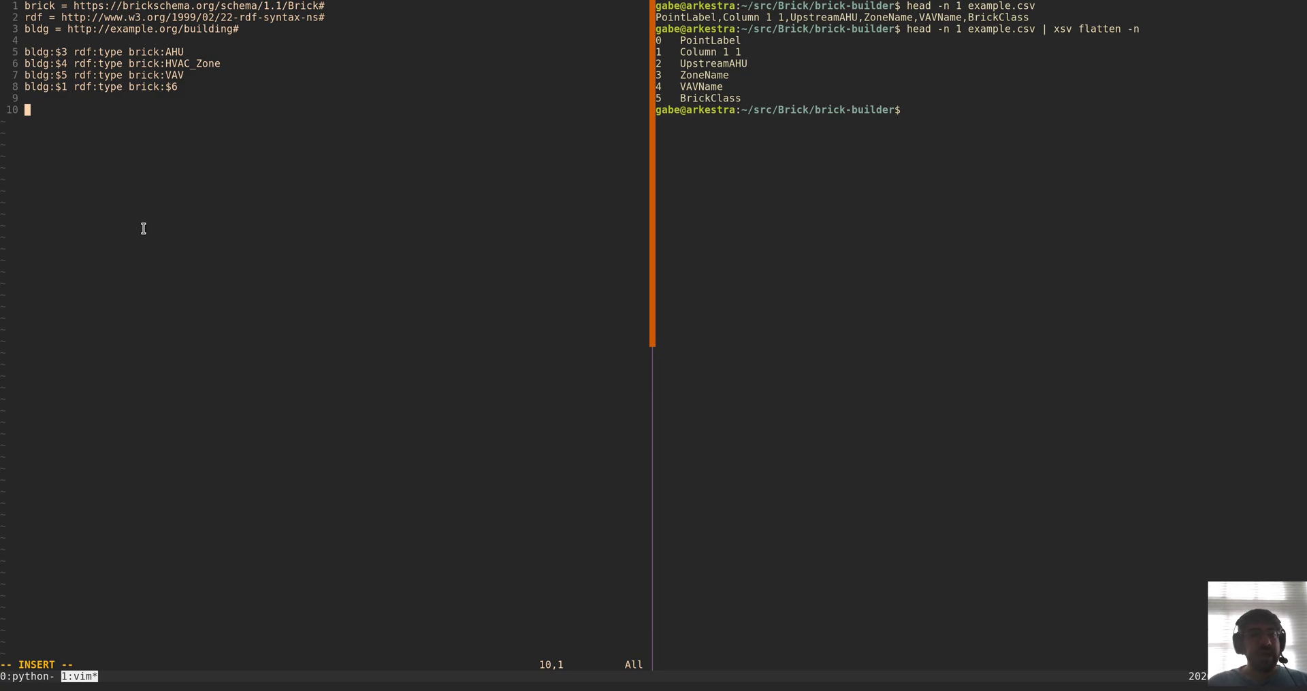
text(bldg:$)
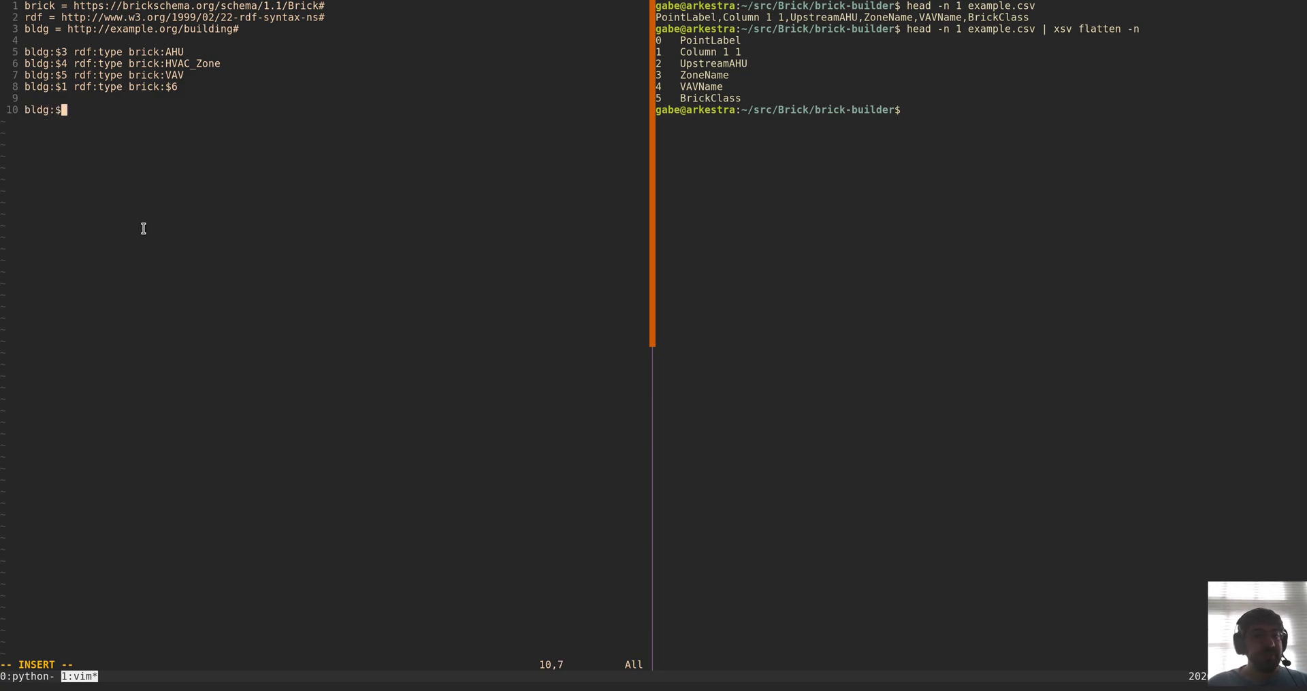
text(5)
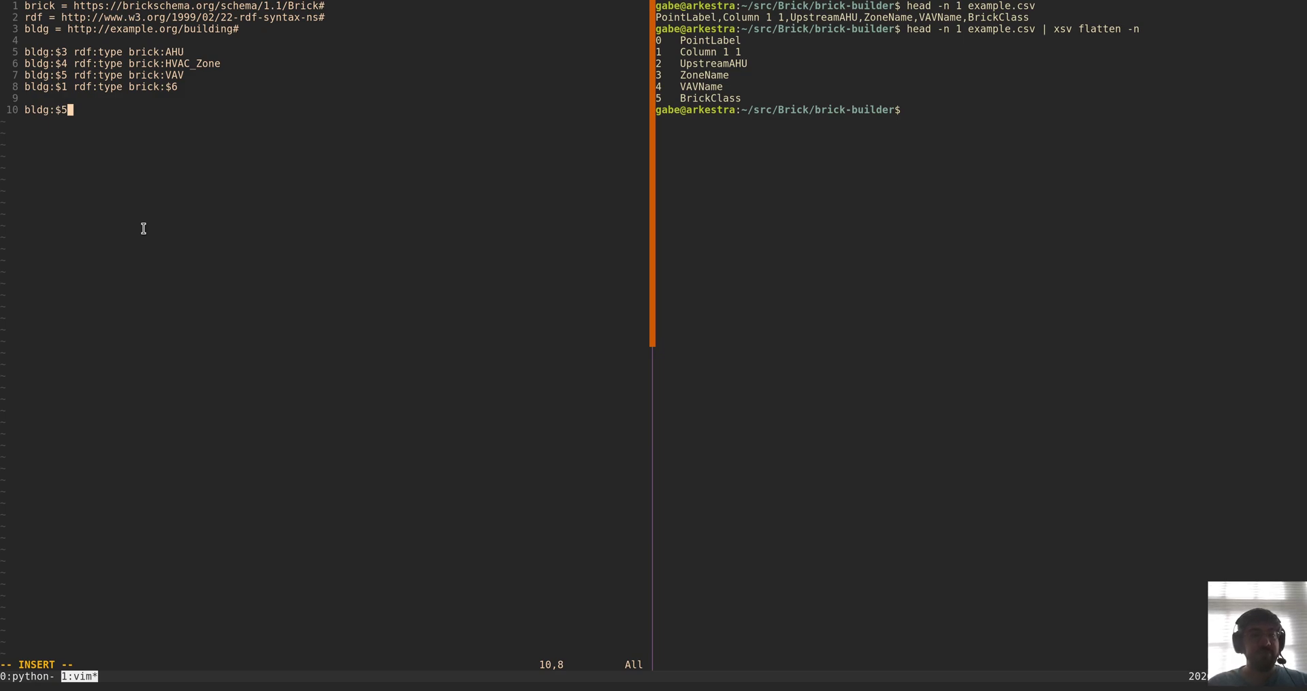
text( brick:isFe)
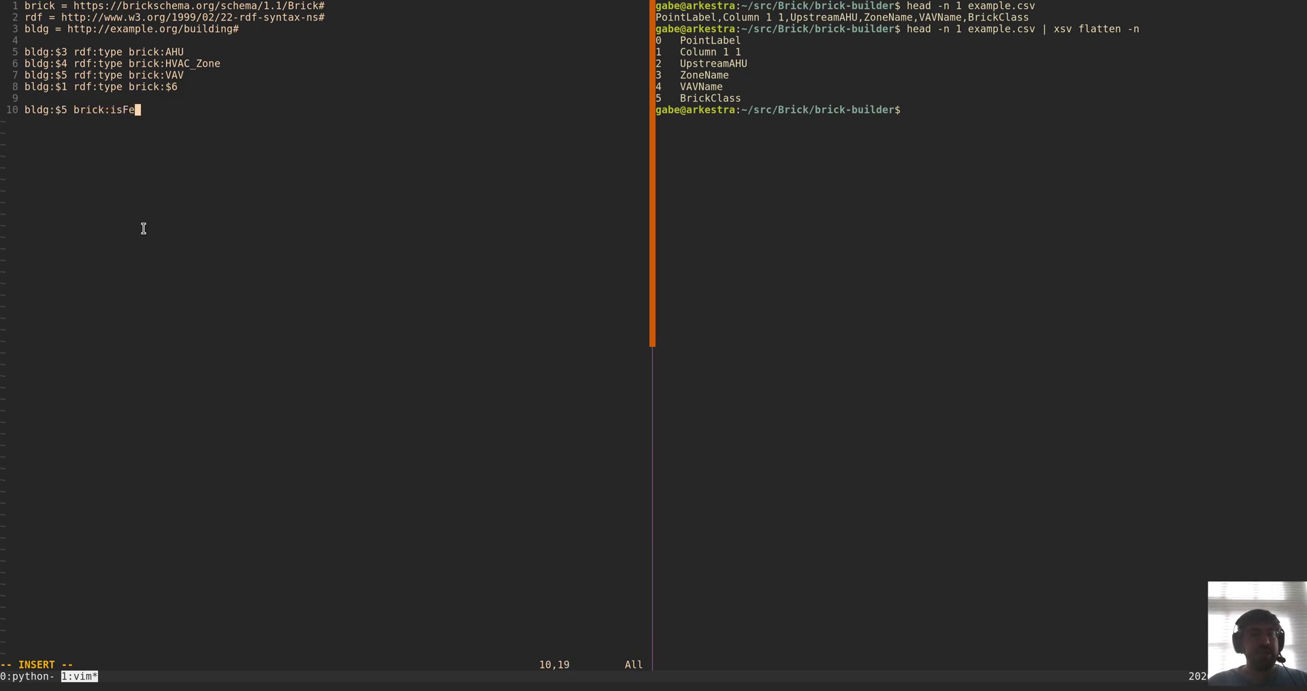
text(dBy bldg:$3)
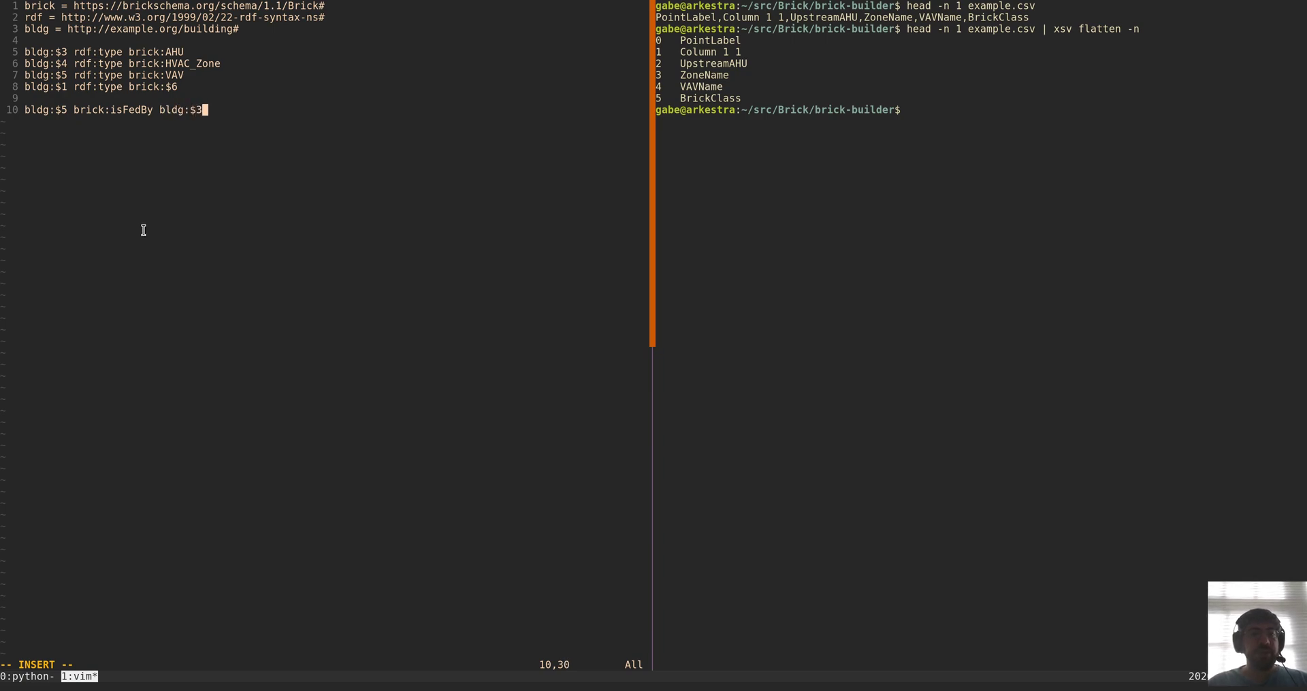
key(Return)
text(bldg)
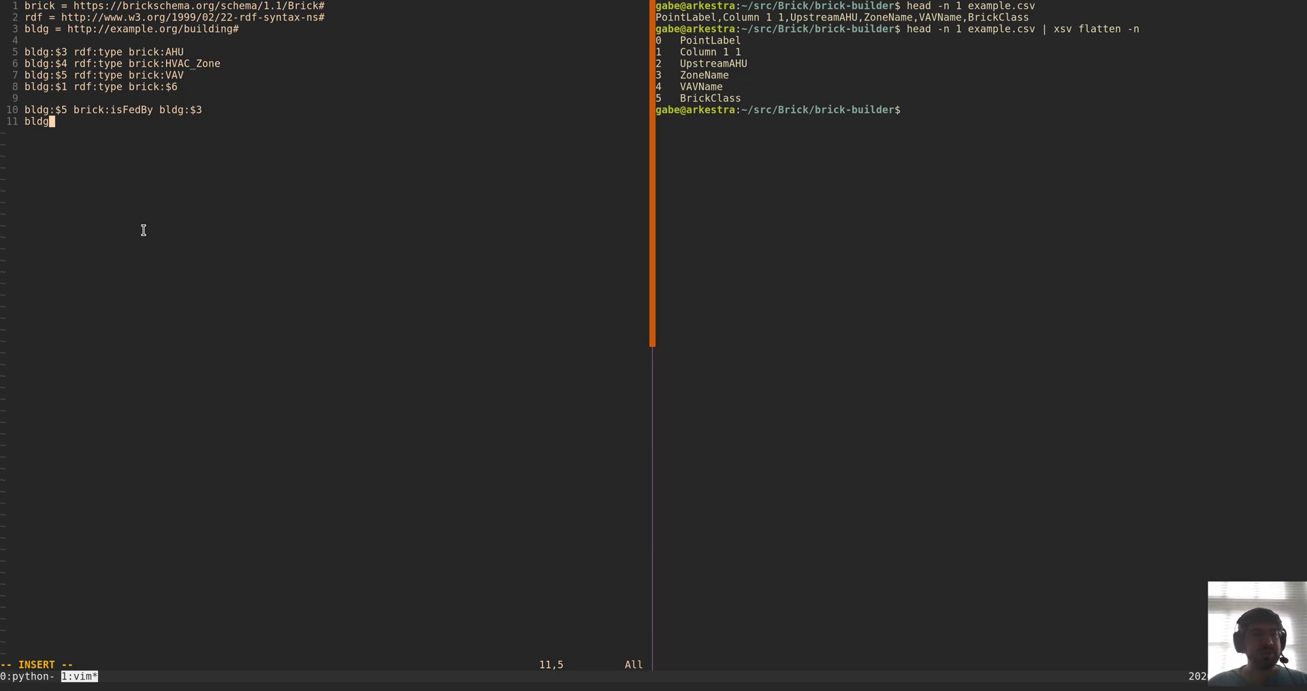
text(:)
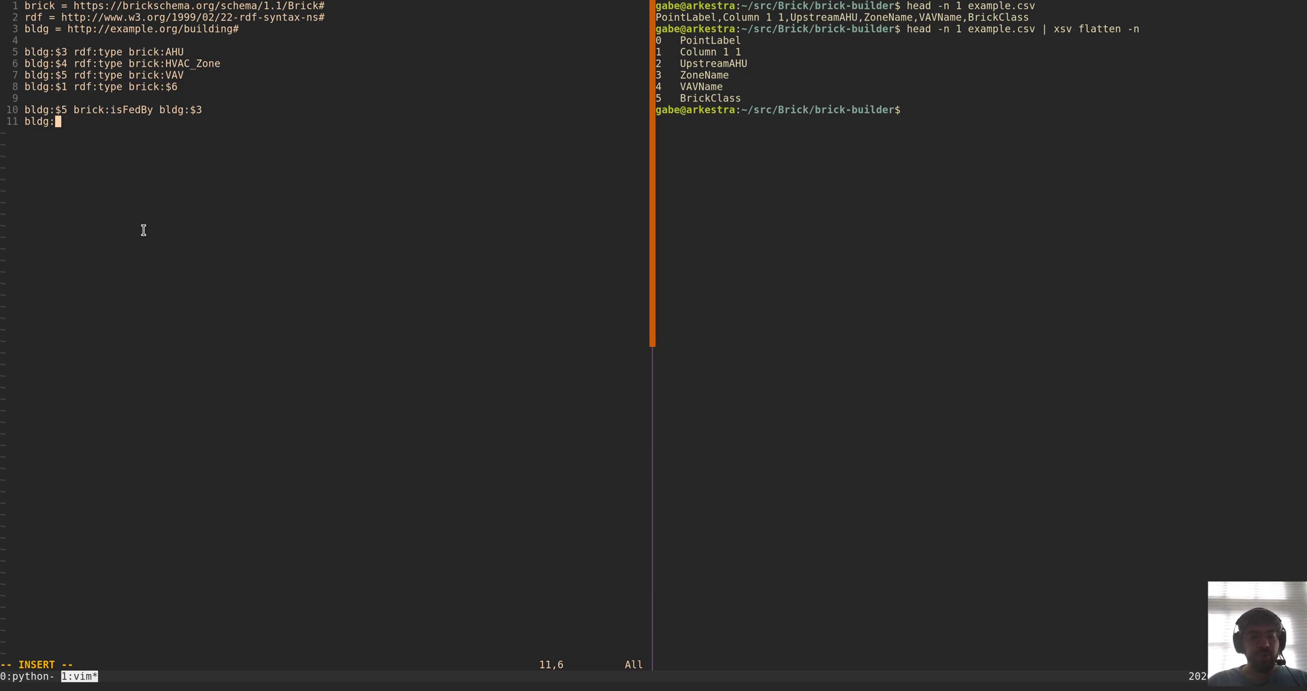
text($5 brick)
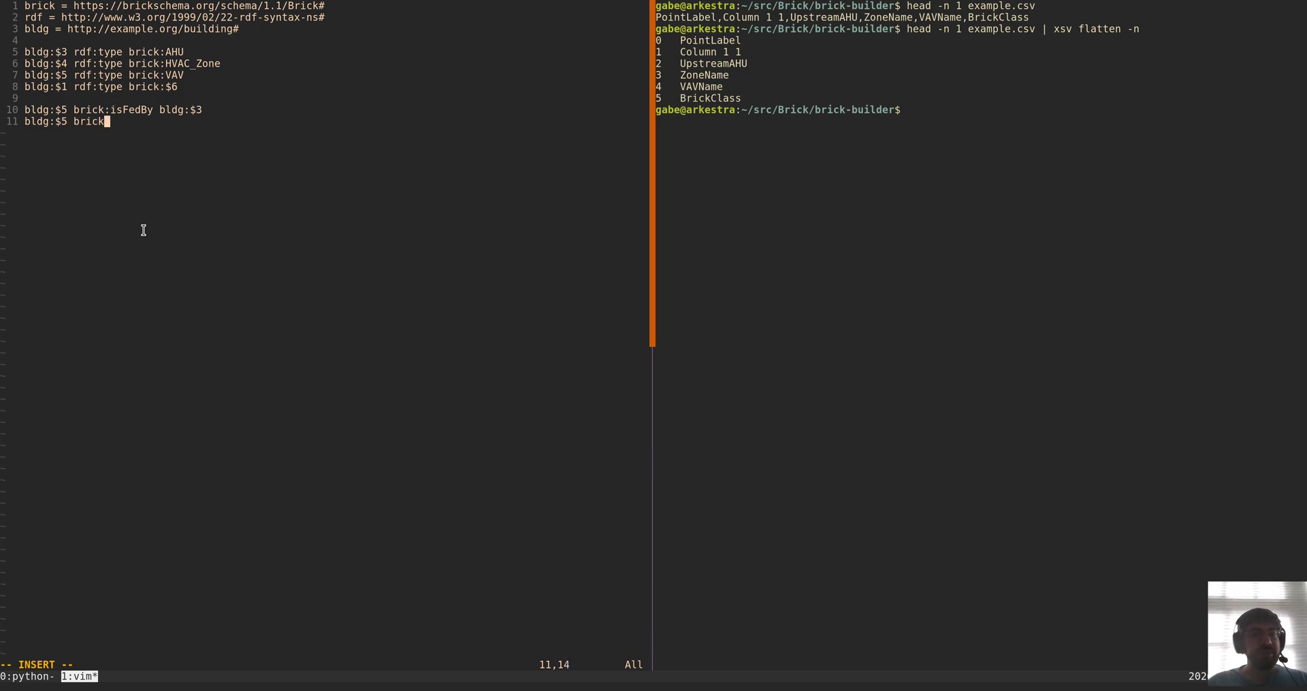
text(:feeds bldg:$4)
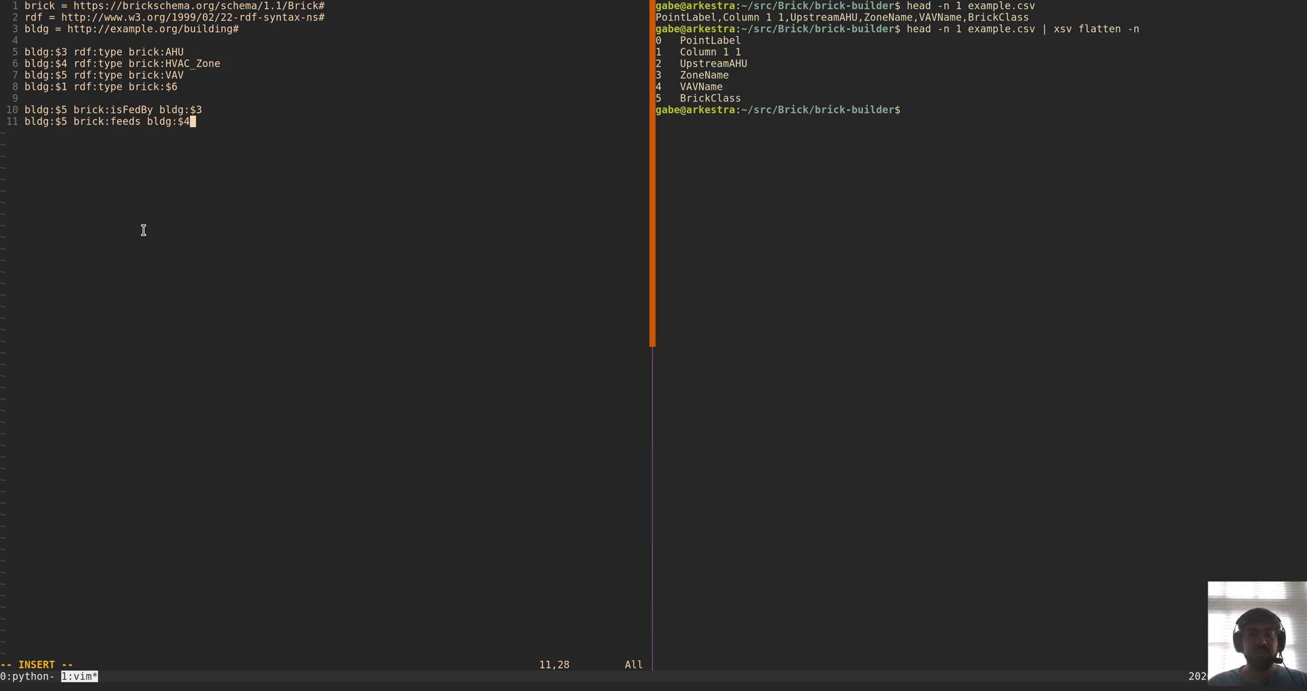
key(Return)
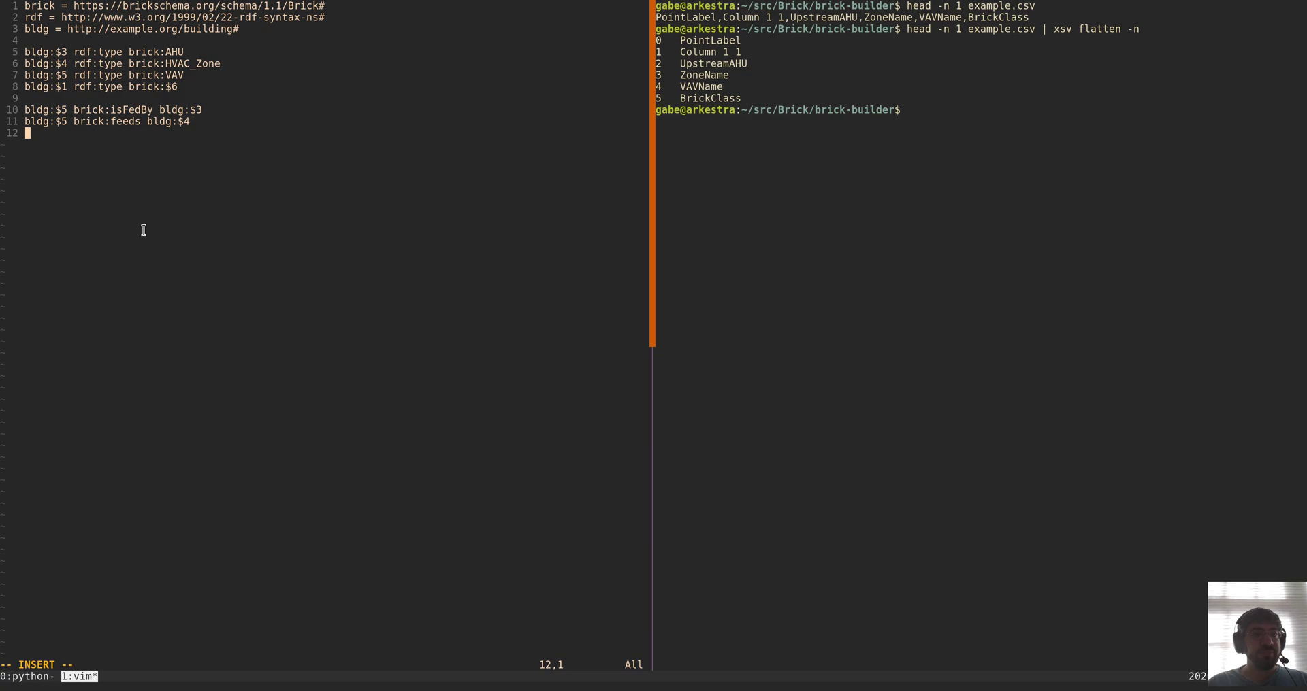
text(bldg:)
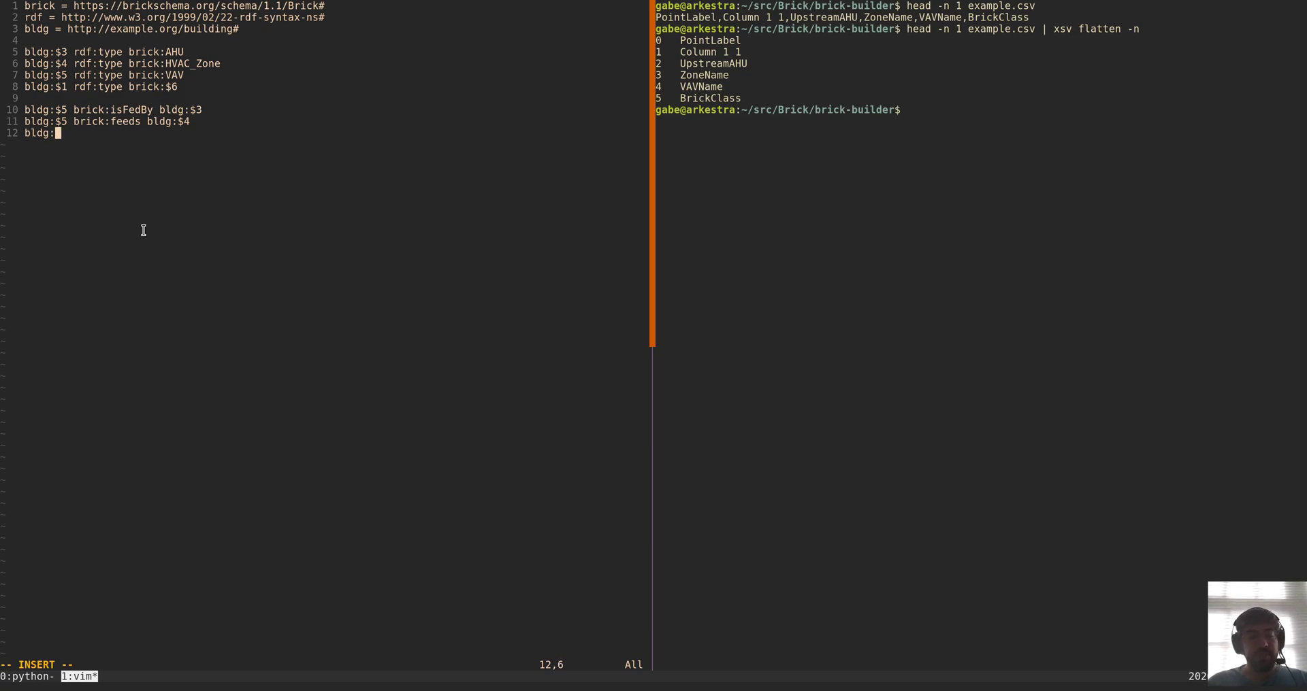
text($5 brick:has)
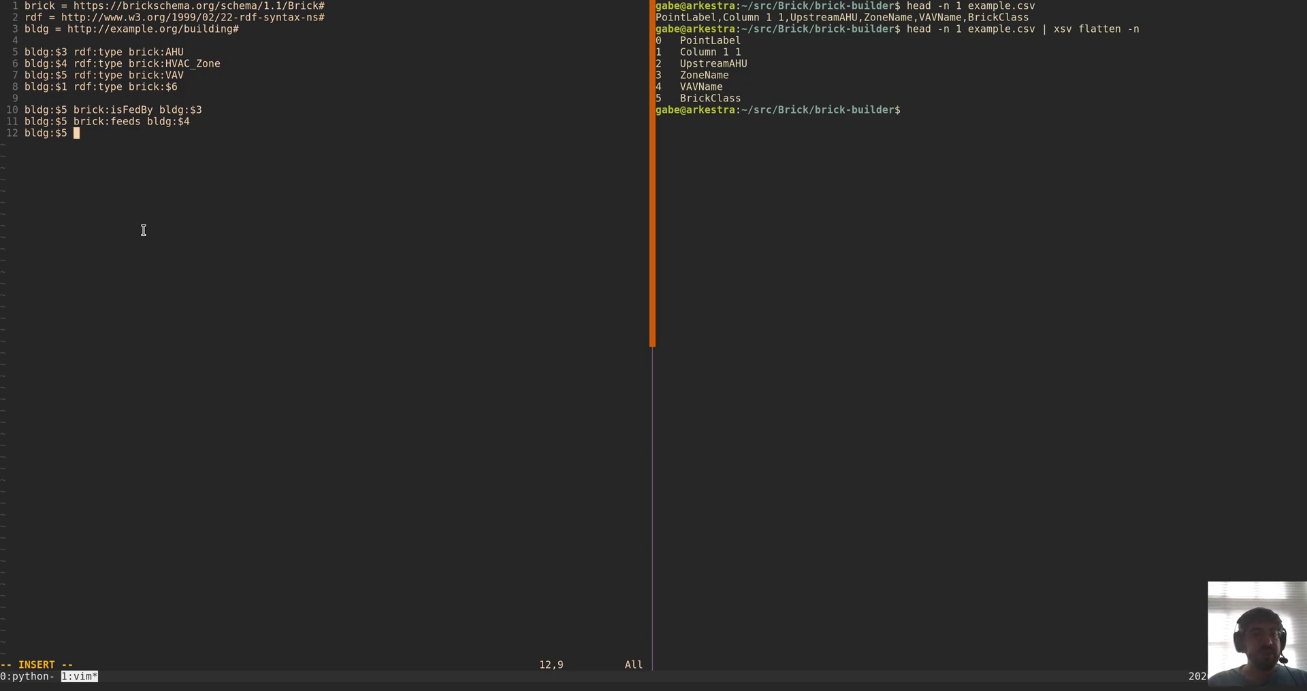
text(Po)
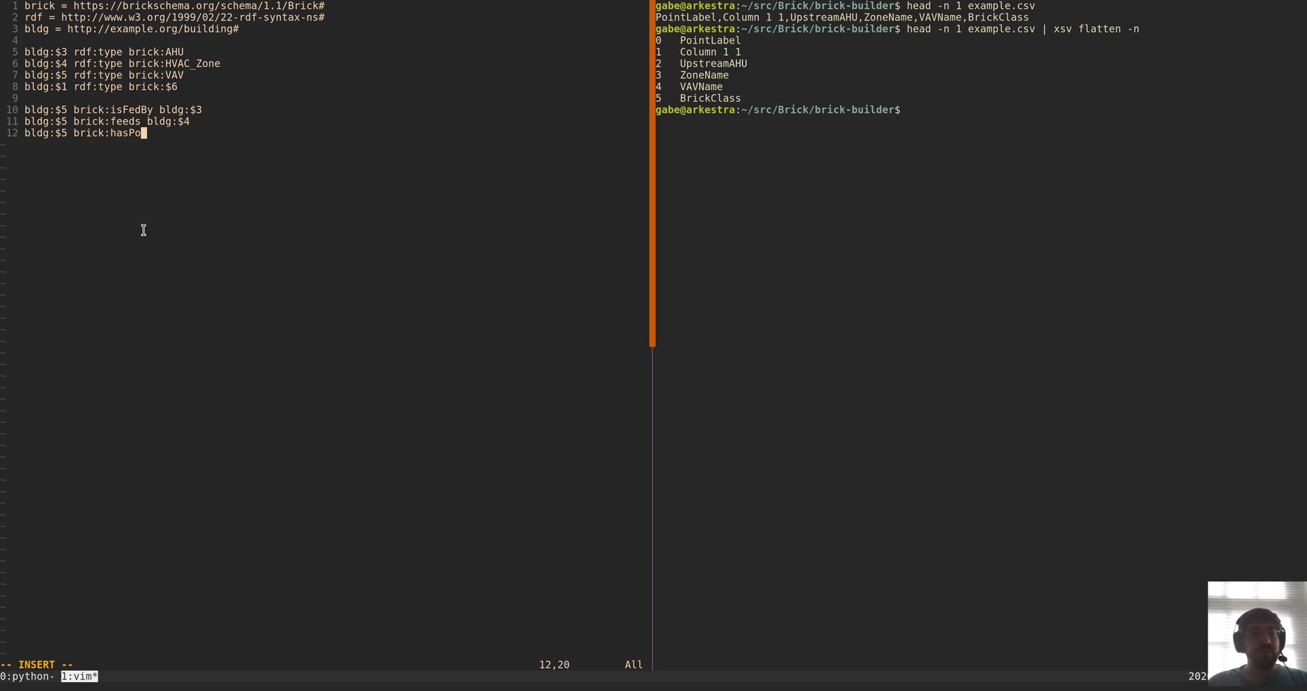
text(int bldg:$1)
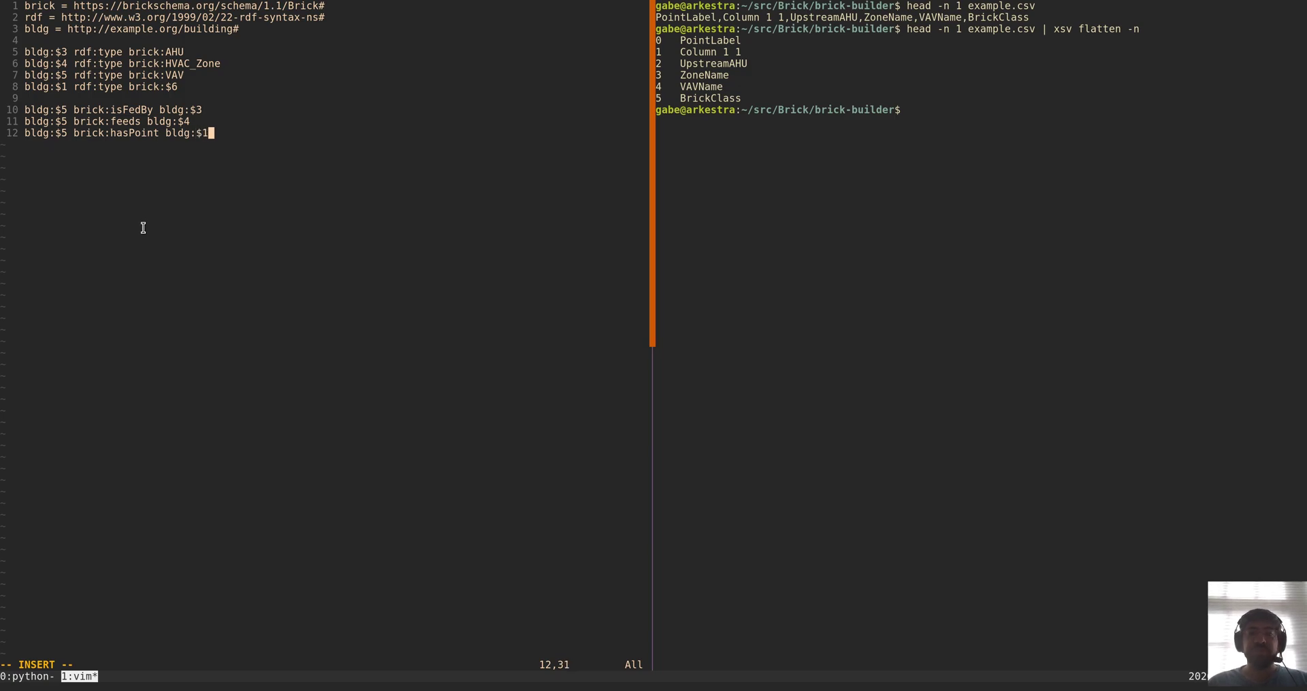
Leave insert mode and save the template as example.txt with :w.
key(Escape)
text(:w)
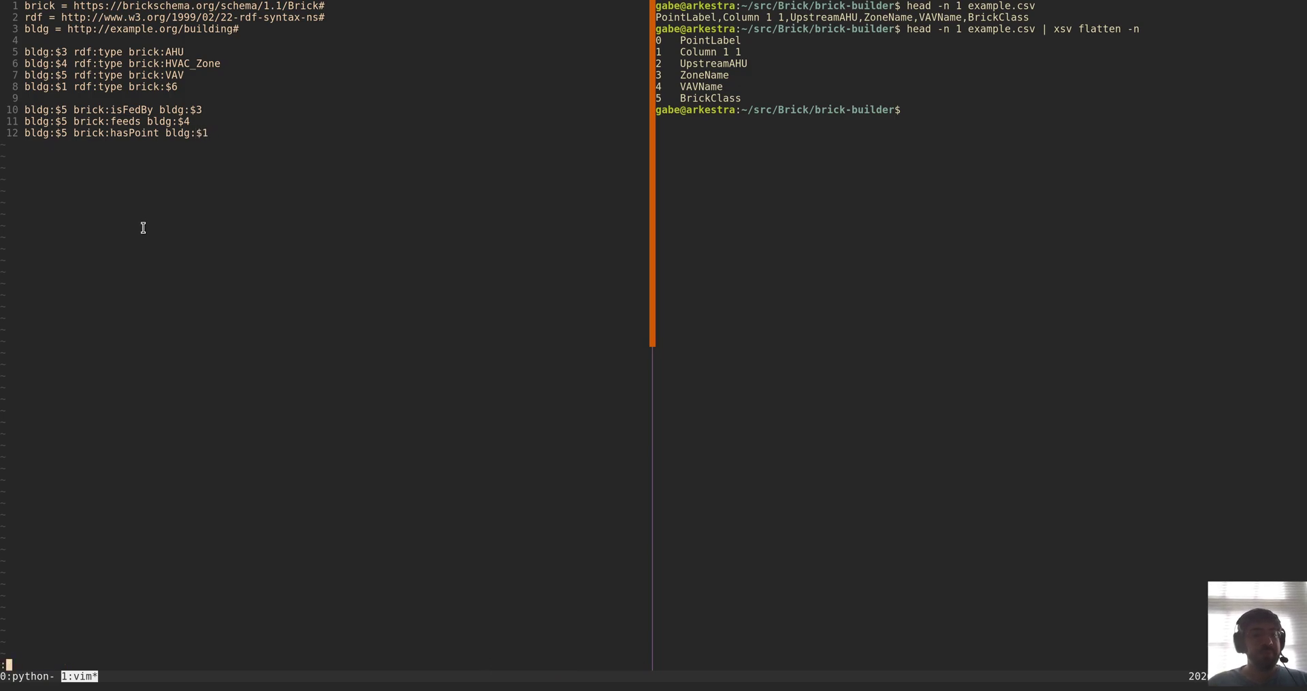
key(Return)
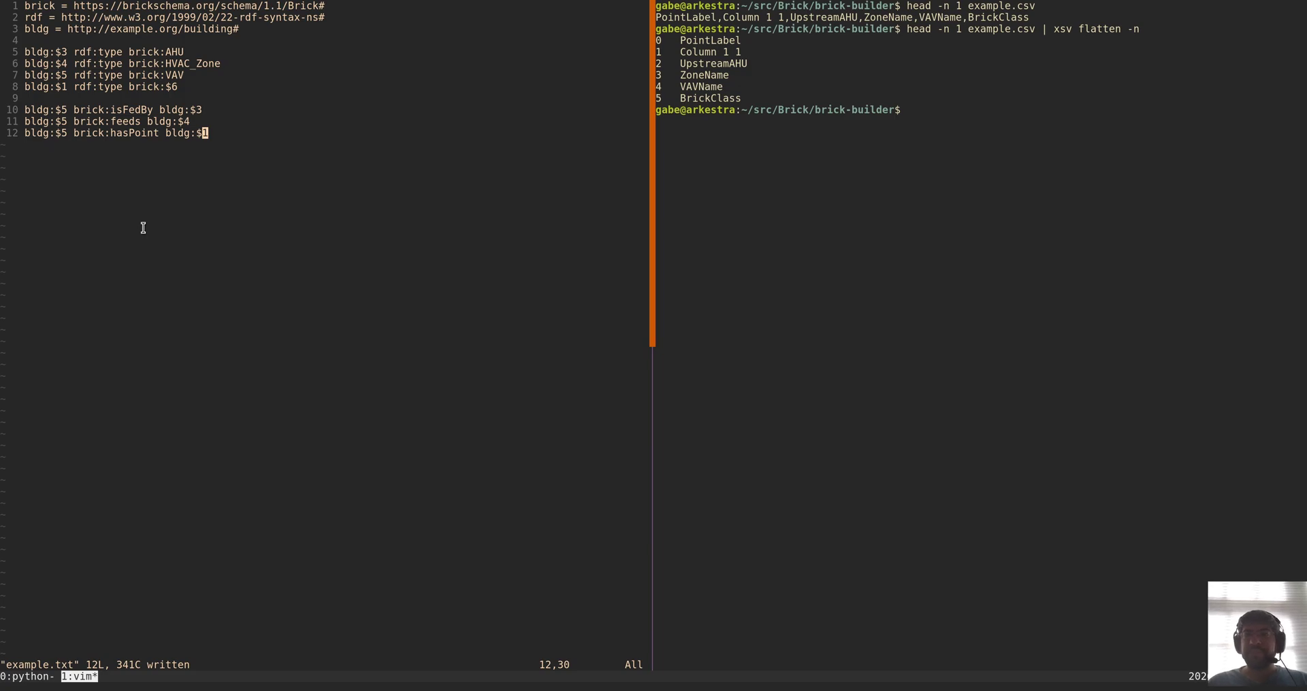
In the shell, save the first 10 lines of example.csv as top10.csv.
key(ctrl+b)
key(Right)
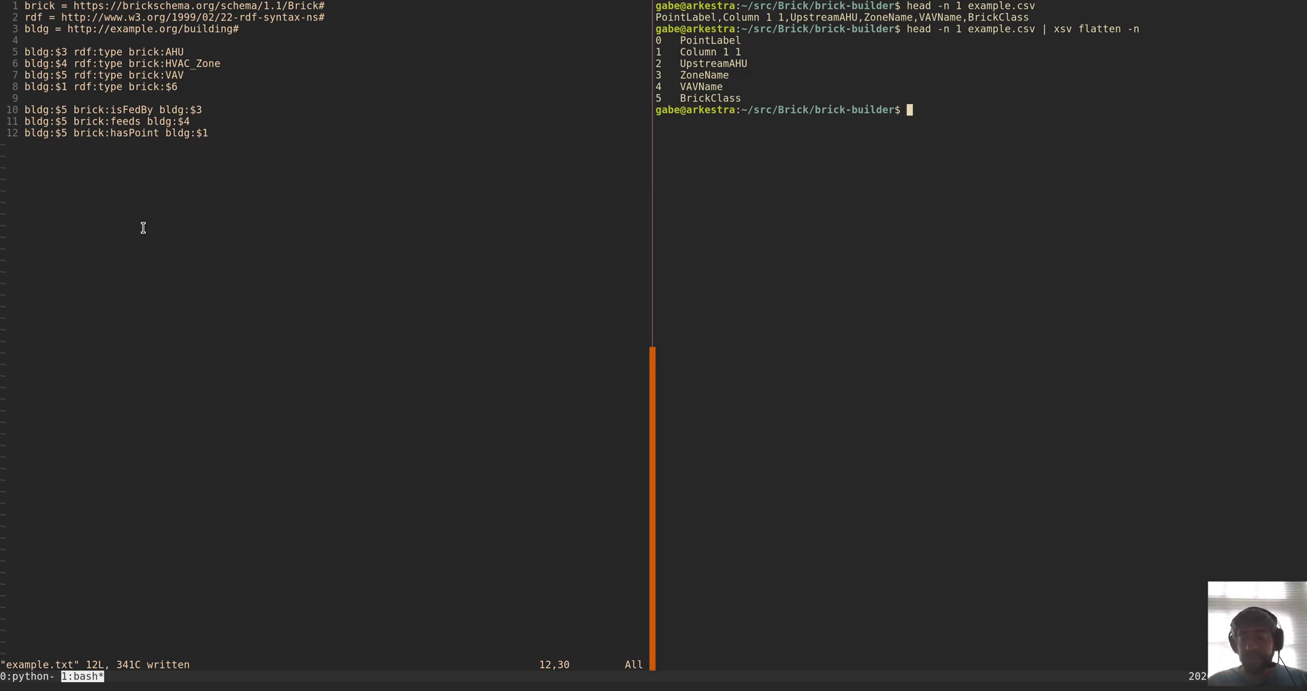
text(head -n )
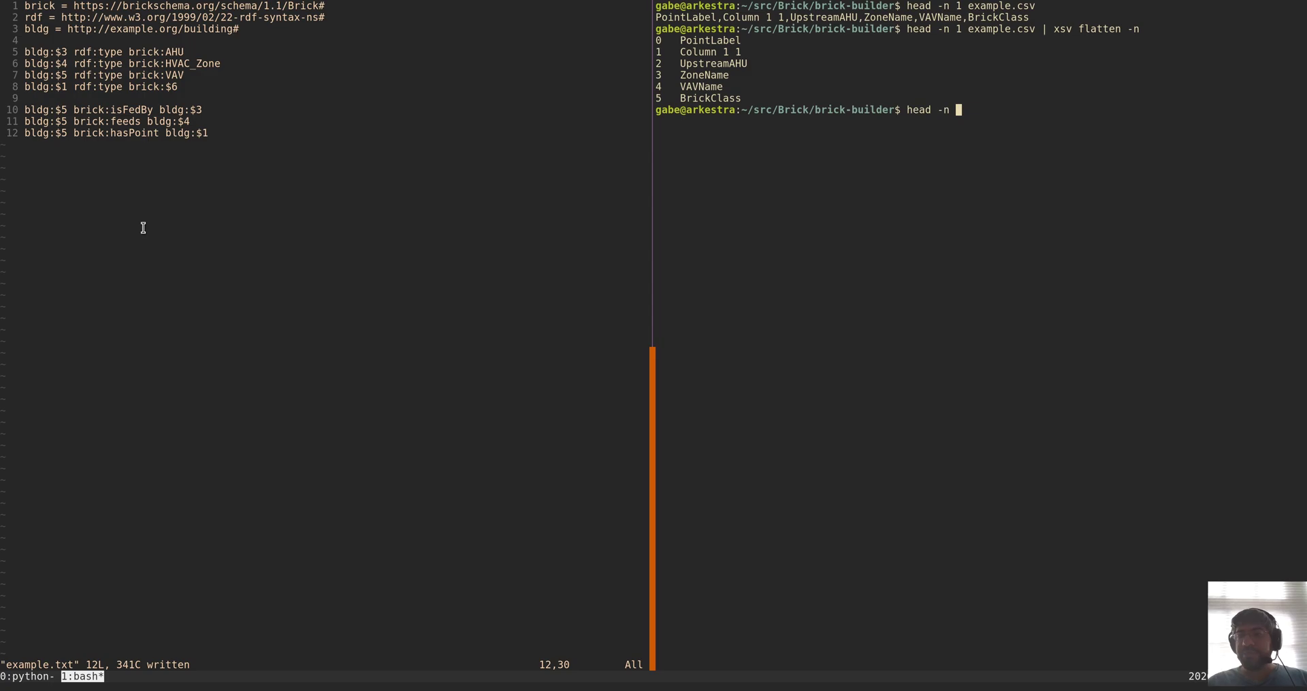
text(10 example)
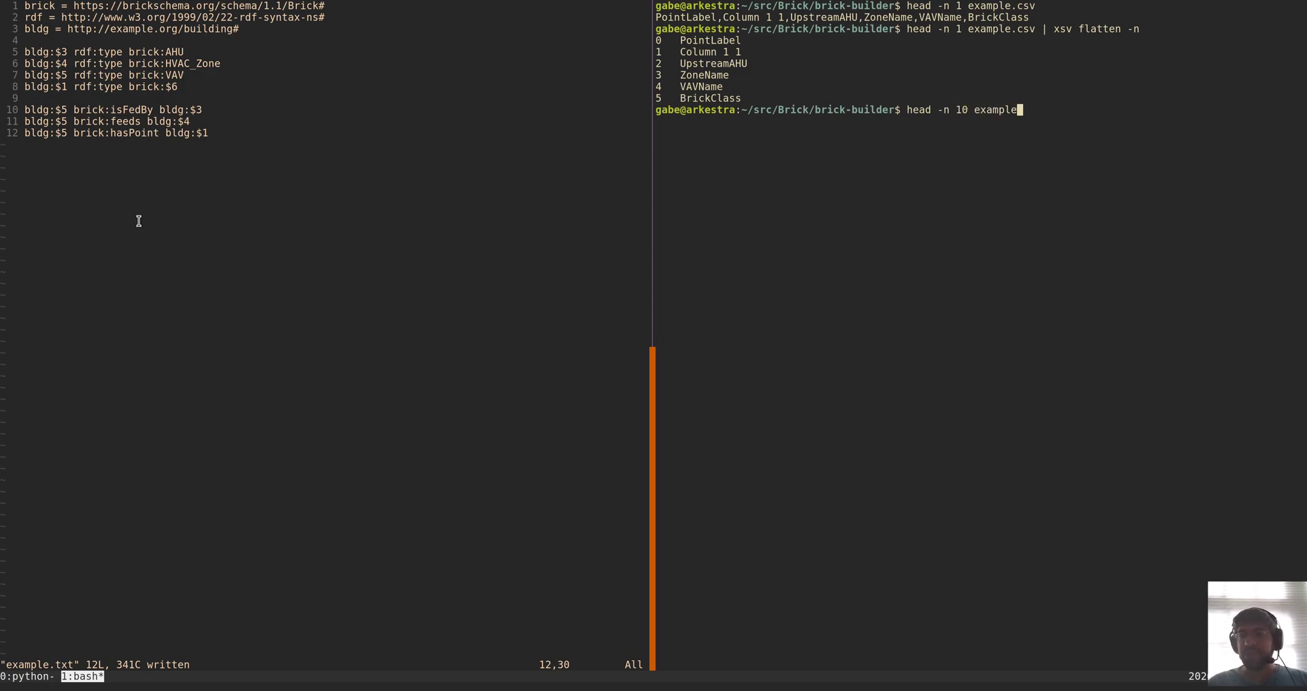
text(.csv > )
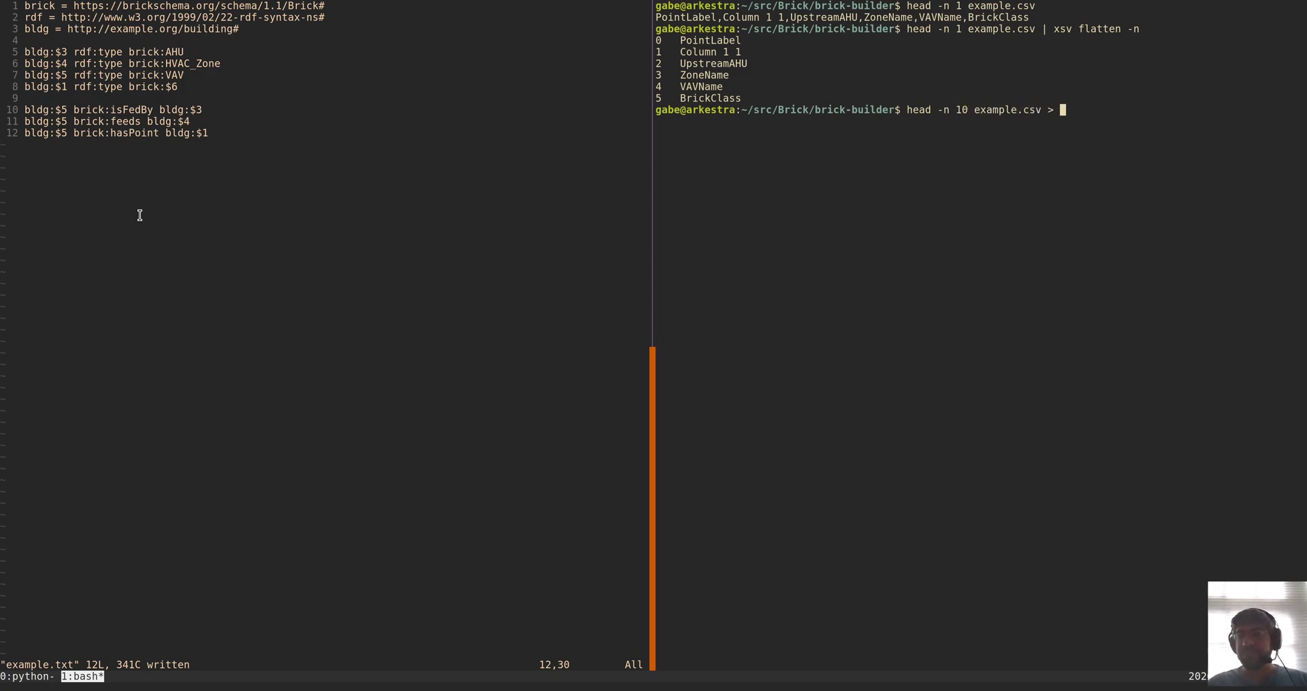
text(top10.csv)
key(Return)
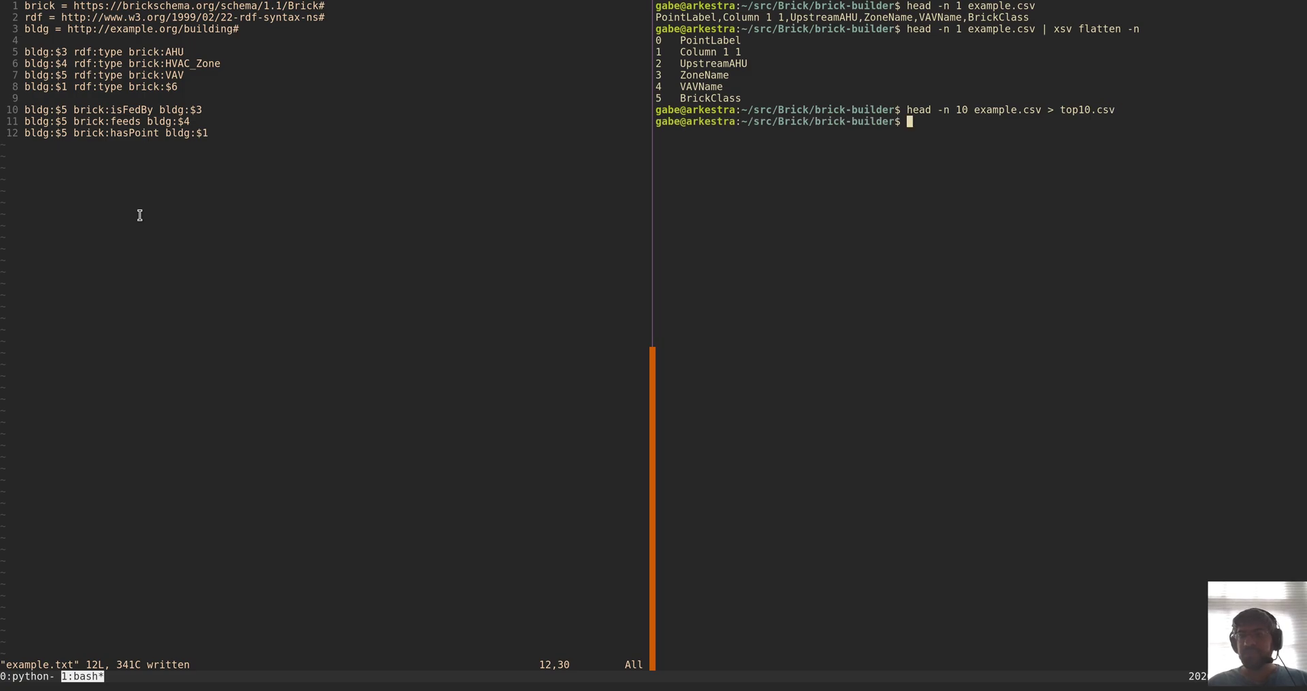
Run python make.py example.txt:top10.csv to generate output.ttl, then type vim output.ttl.
text(python make.py)
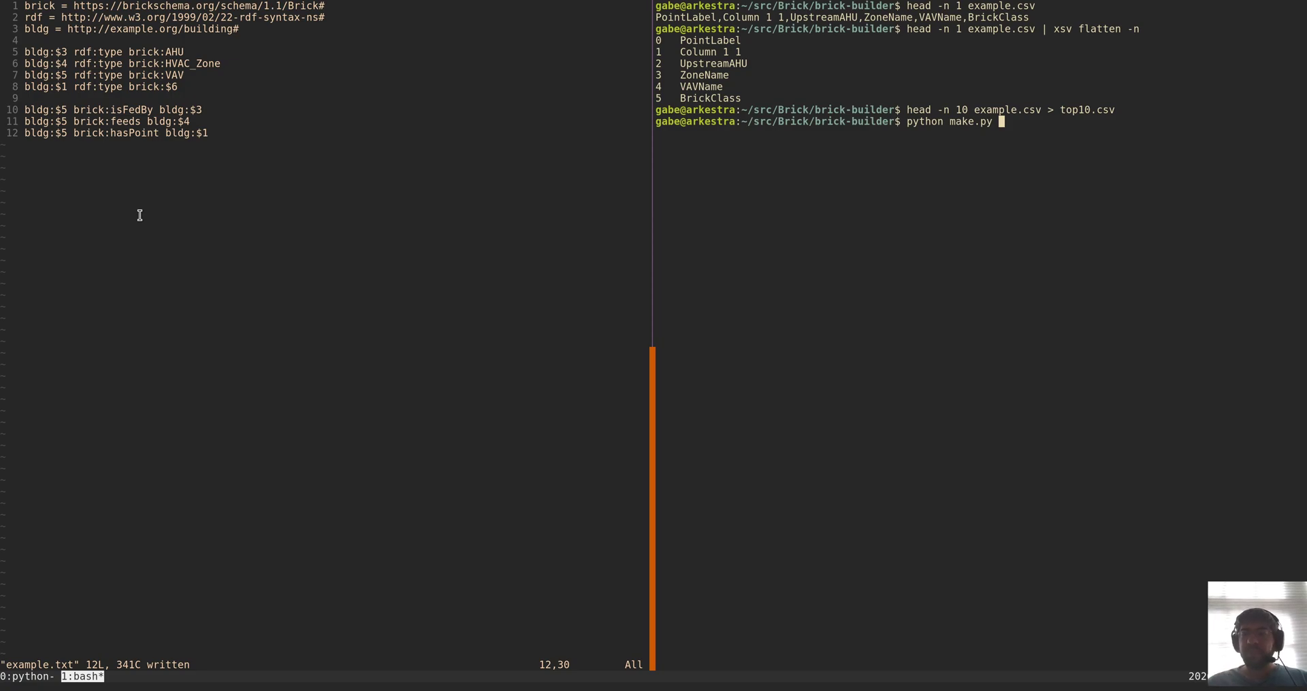
text(ex)
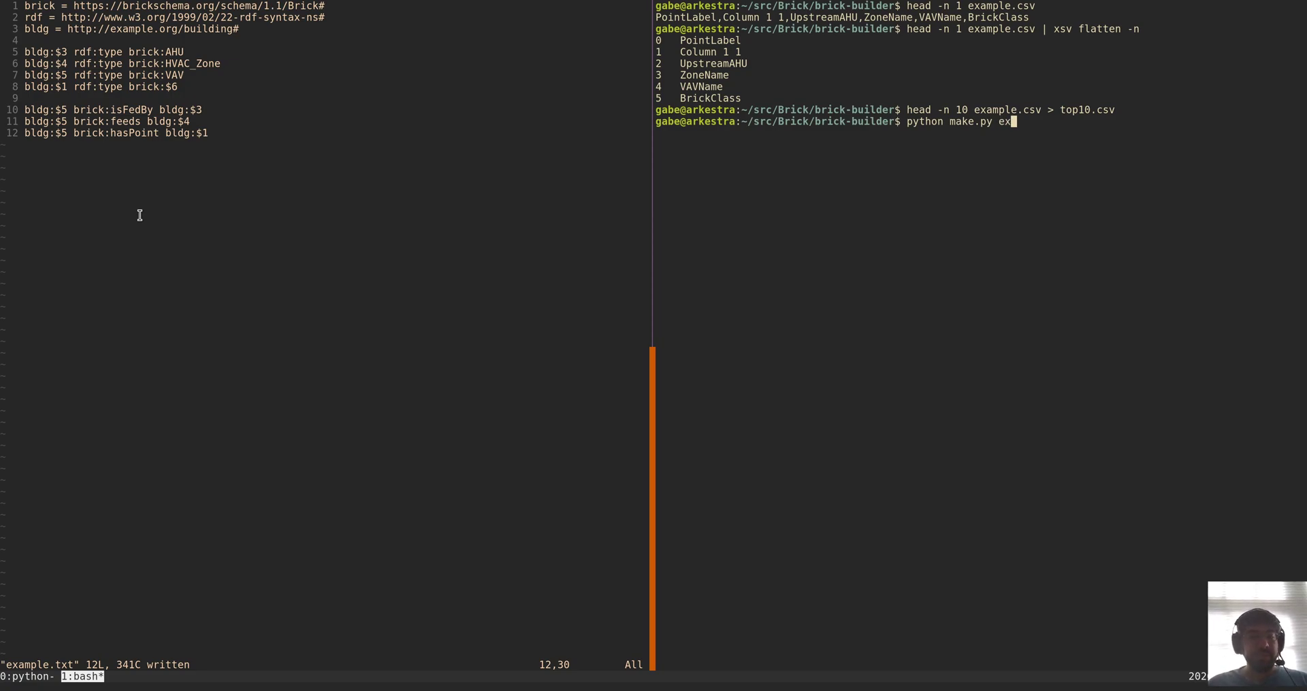
text(ample.txt:)
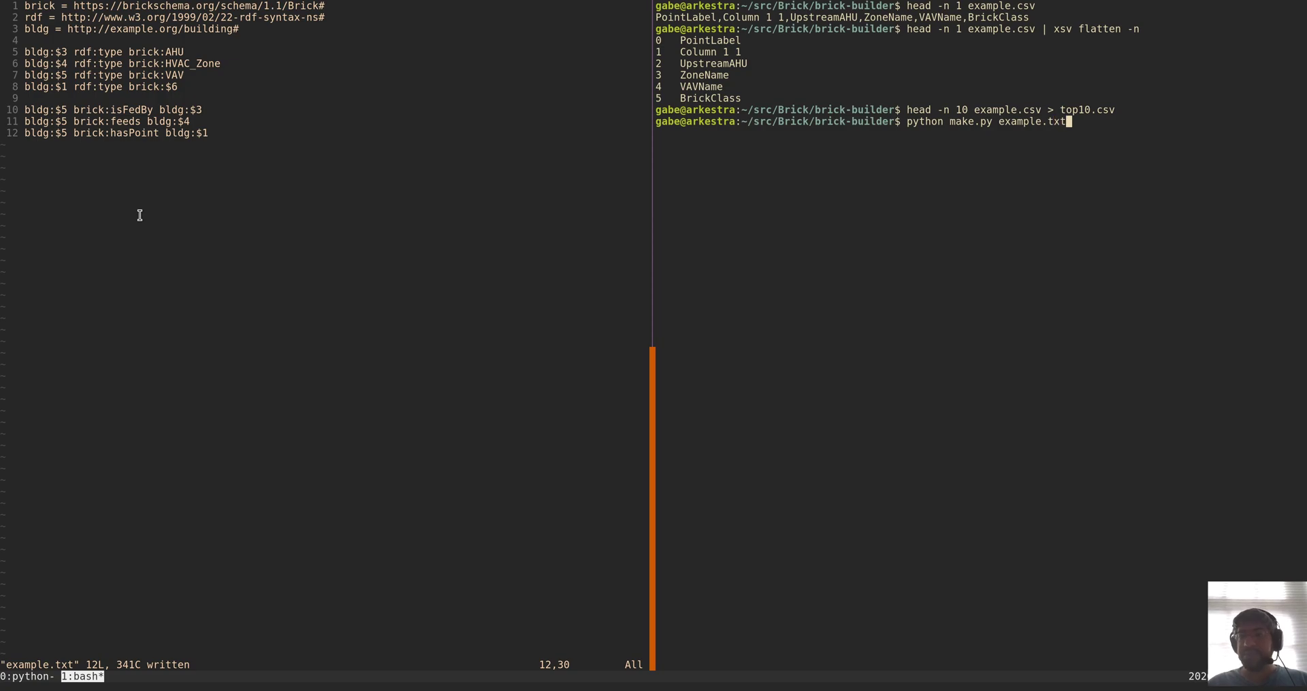
text(top10.csv)
key(Return)
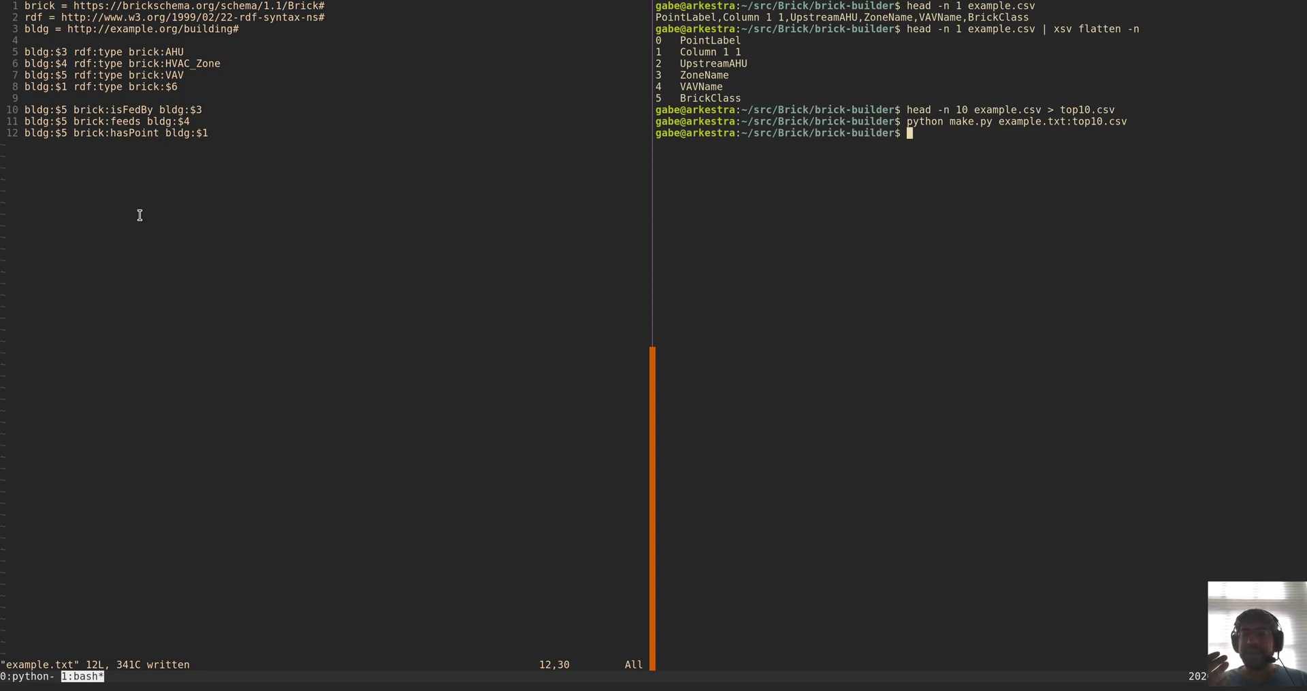
text(vim output.ttl)
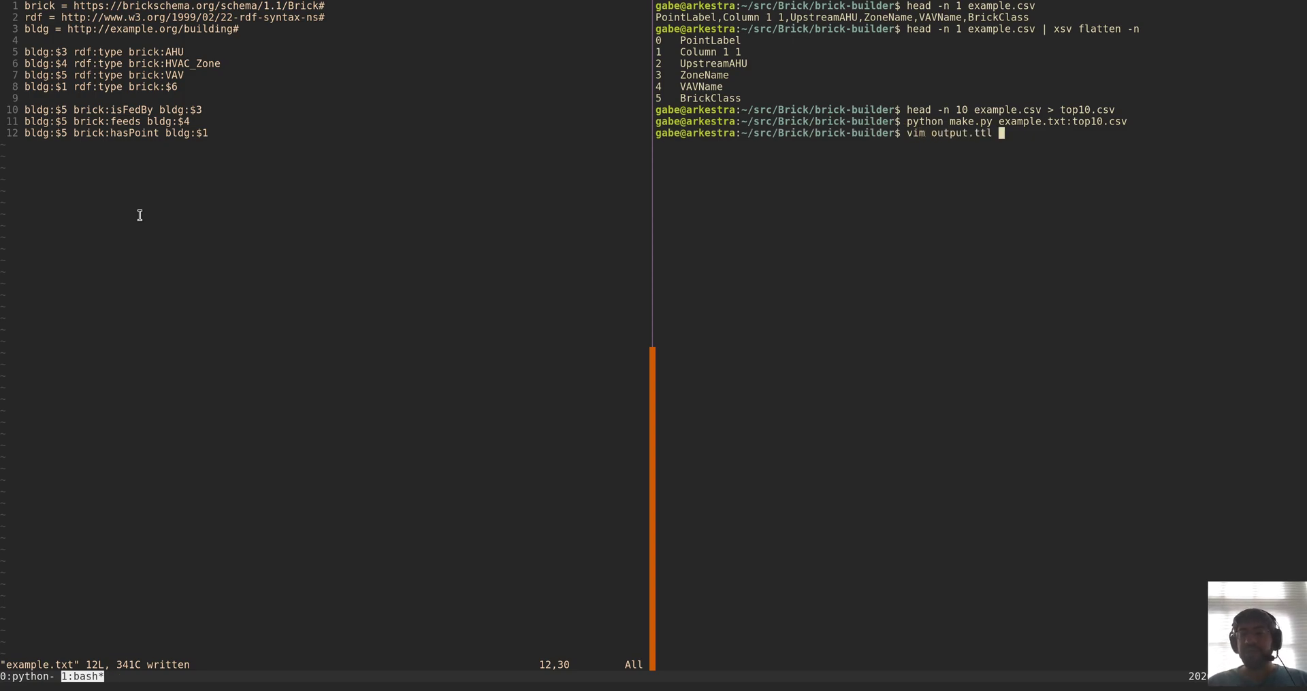
Review output.ttl's two prefixes and the RM1-2603B VAV block with its points and isFedBy AHU01.
key(Return)
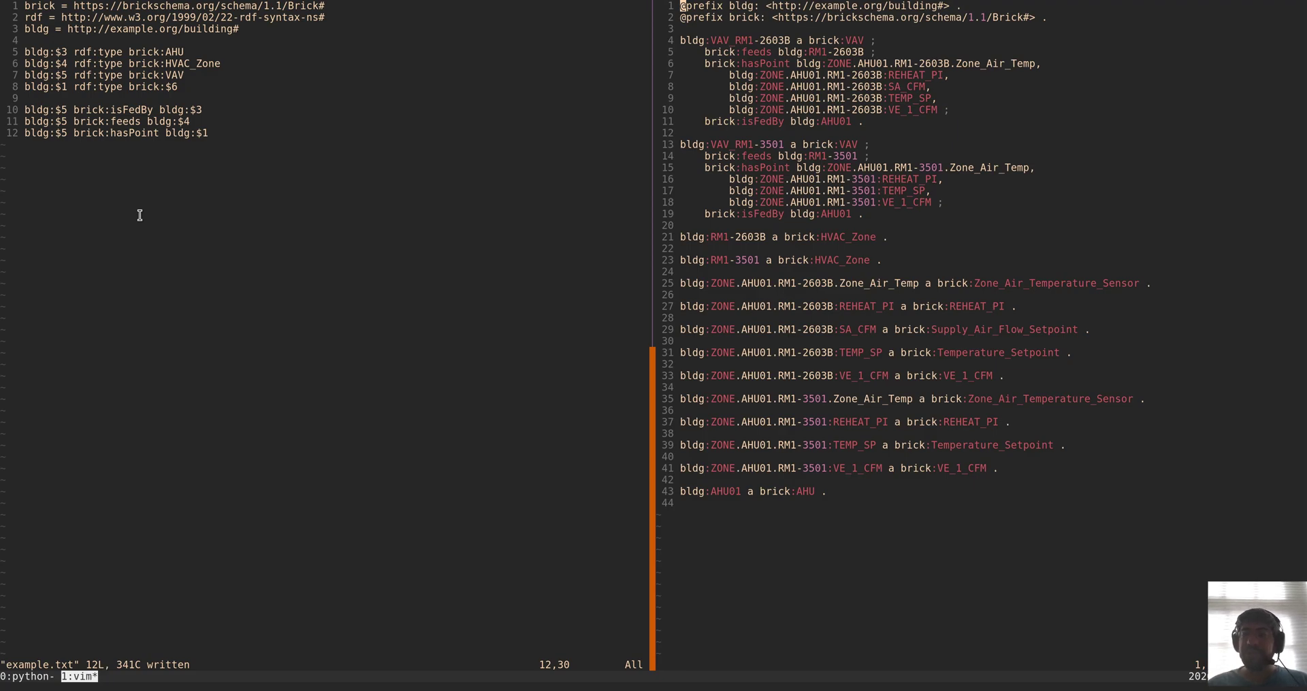
key(shift+v)
key(j)
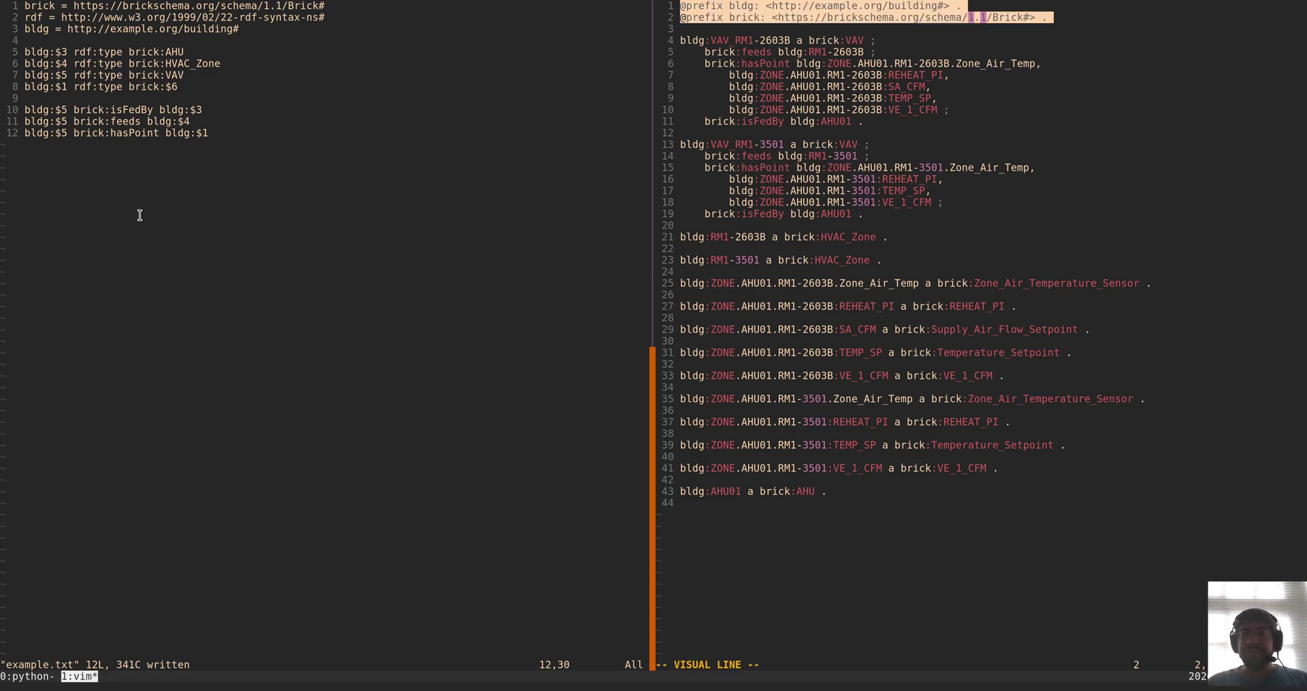
key(Escape)
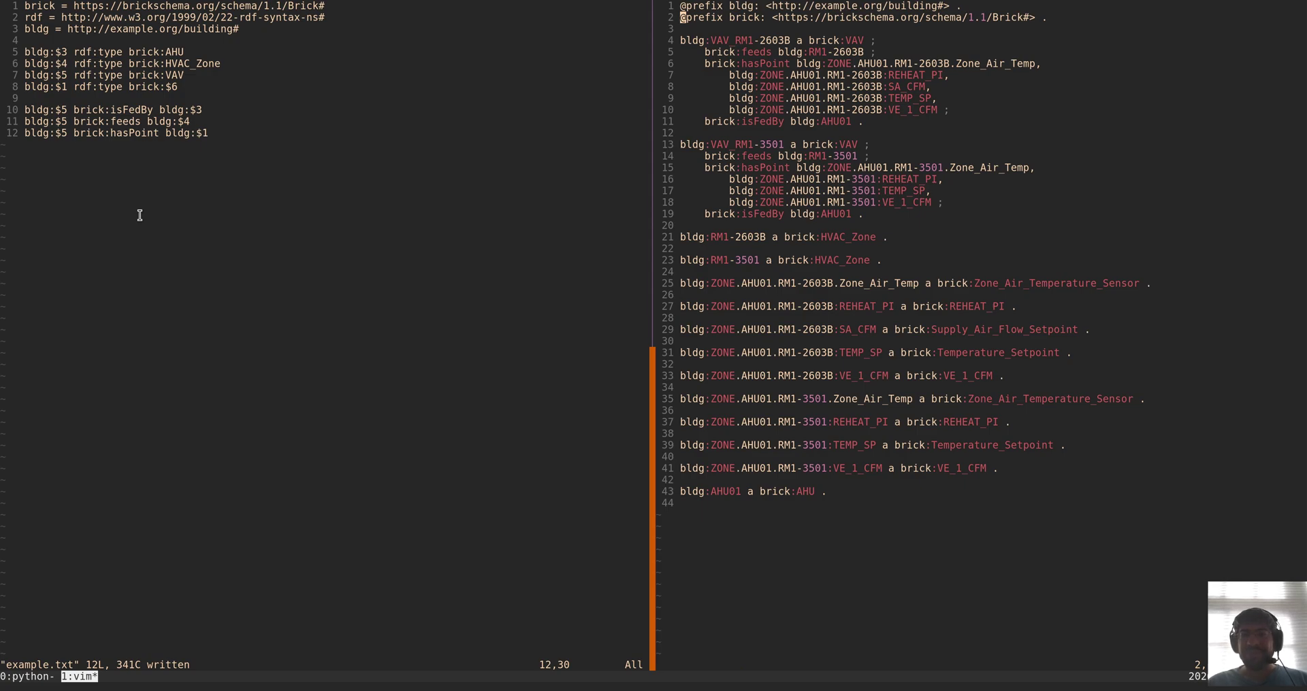
key(j)
key(j)
key(l)
key(l)
key(l)
key(l)
key(l)
key(l)
key(l)
key(l)
key(l)
key(l)
key(l)
key(l)
key(l)
key(l)
key(l)
key(l)
key(l)
key(h)
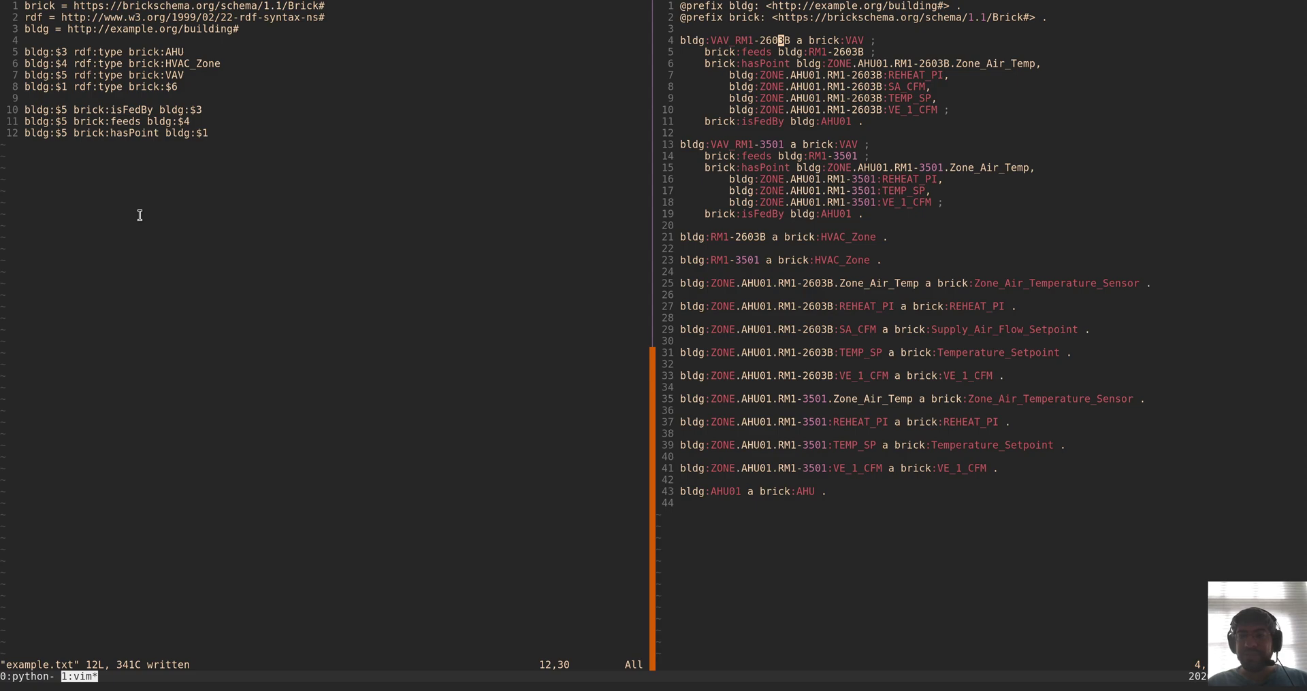
key(j)
key(shift+v)
key(Escape)
key(j)
key(shift+v)
key(j)
key(j)
key(j)
key(j)
key(Escape)
key(j)
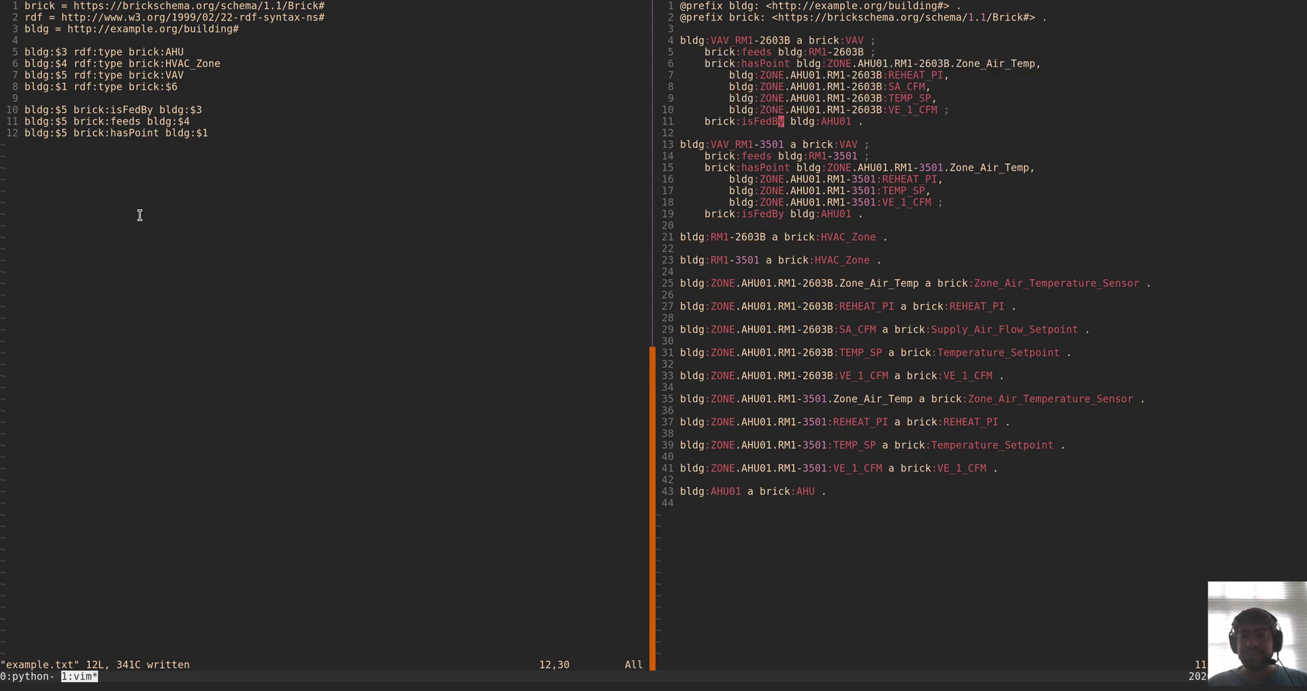
key(shift+v)
key(Escape)
key(j)
key(j)
key(j)
key(j)
key(j)
key(j)
key(j)
key(j)
key(j)
key(j)
key(j)
key(j)
key(j)
key(j)
key(j)
key(j)
key(j)
key(j)
key(j)
key(j)
key(j)
key(j)
key(j)
key(j)
key(j)
key(j)
key(j)
key(j)
Highlight the AHU01 type declaration and the RM1-3501 point types, including REHEAT_PI.
key(k)
key(shift+v)
key(Escape)
key(k)
key(k)
key(shift+v)
key(k)
key(k)
key(k)
key(k)
key(k)
key(k)
key(k)
key(k)
key(k)
key(k)
key(k)
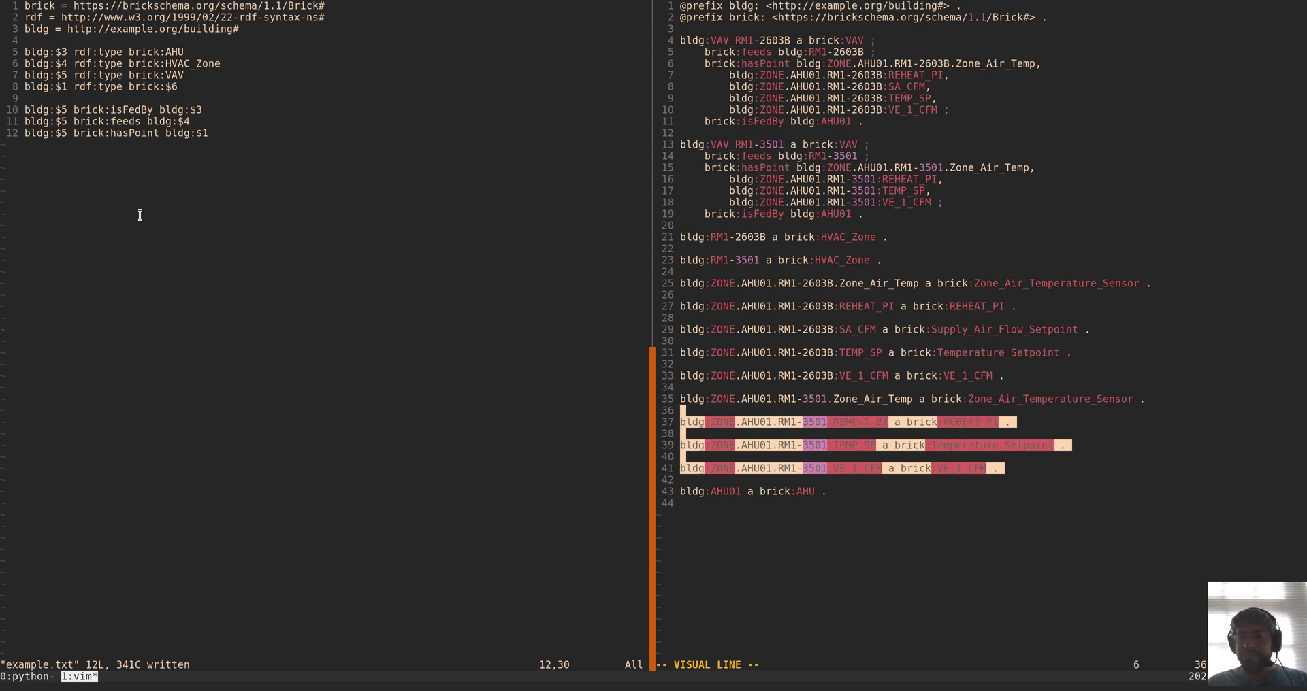
key(k)
key(k)
key(Escape)
key(k)
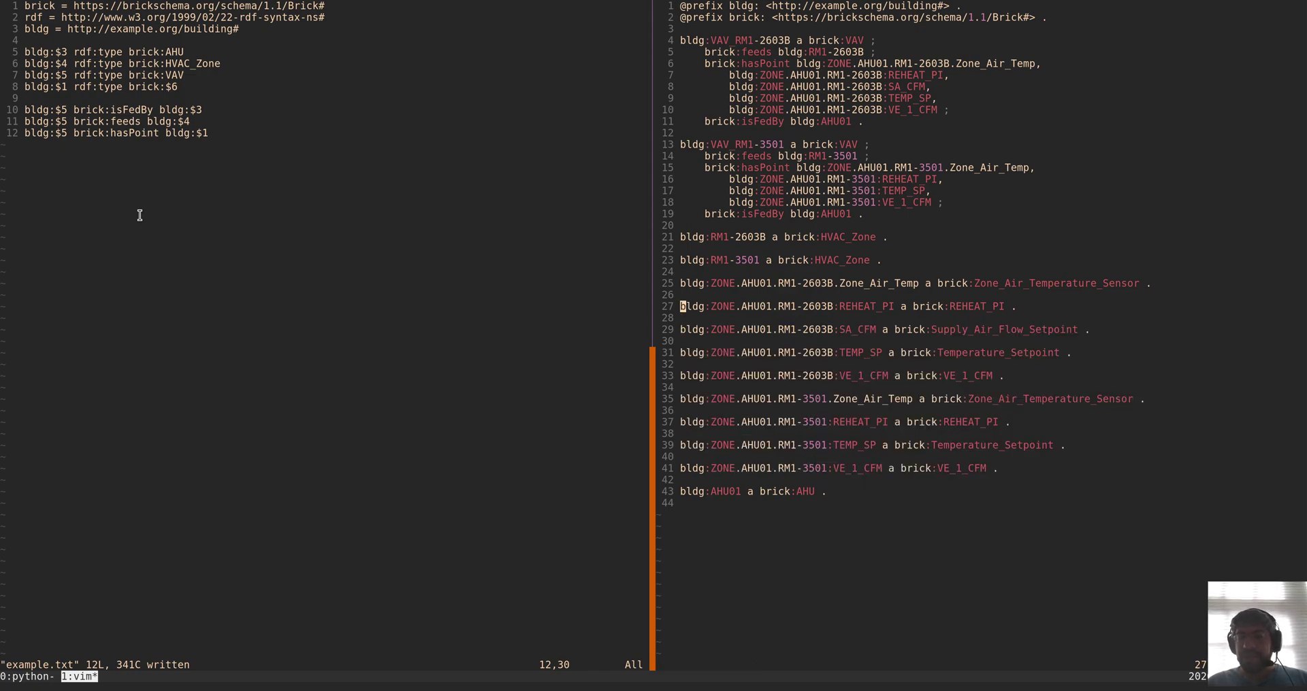
key(shift+v)
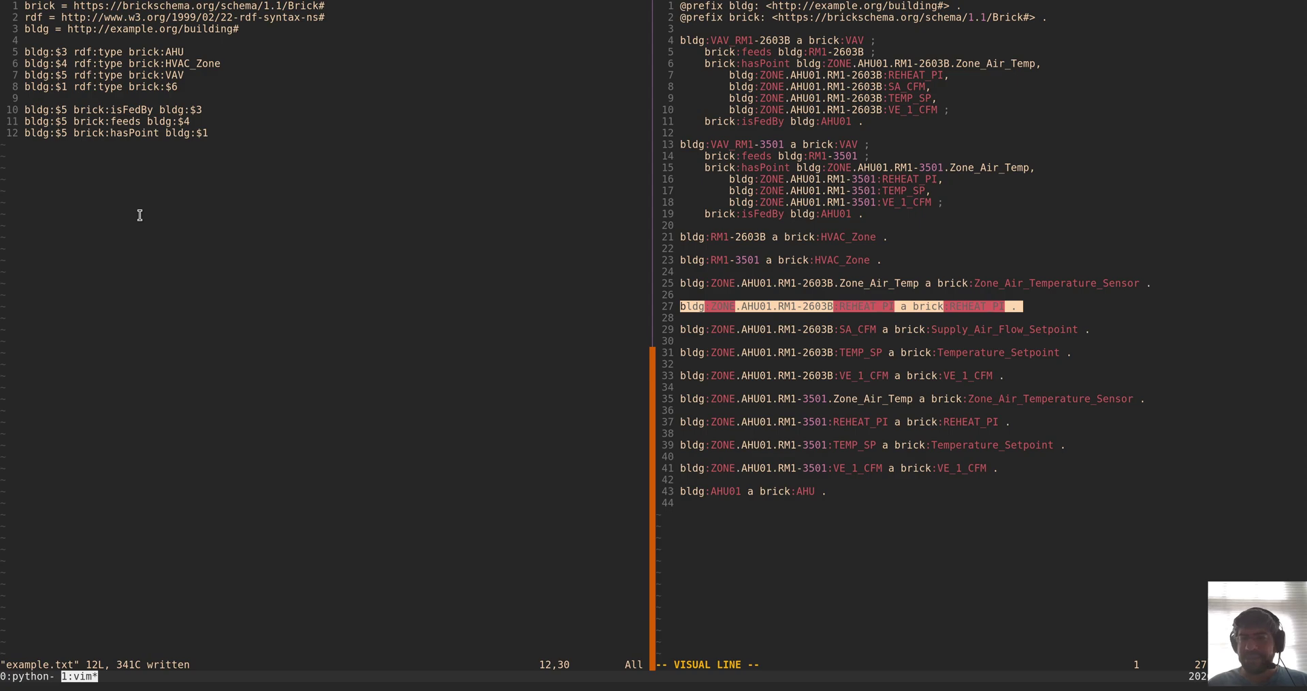
key(Escape)
Quit output.ttl and rerun make.py with example.csv in place of top10.csv.
text(k:q)
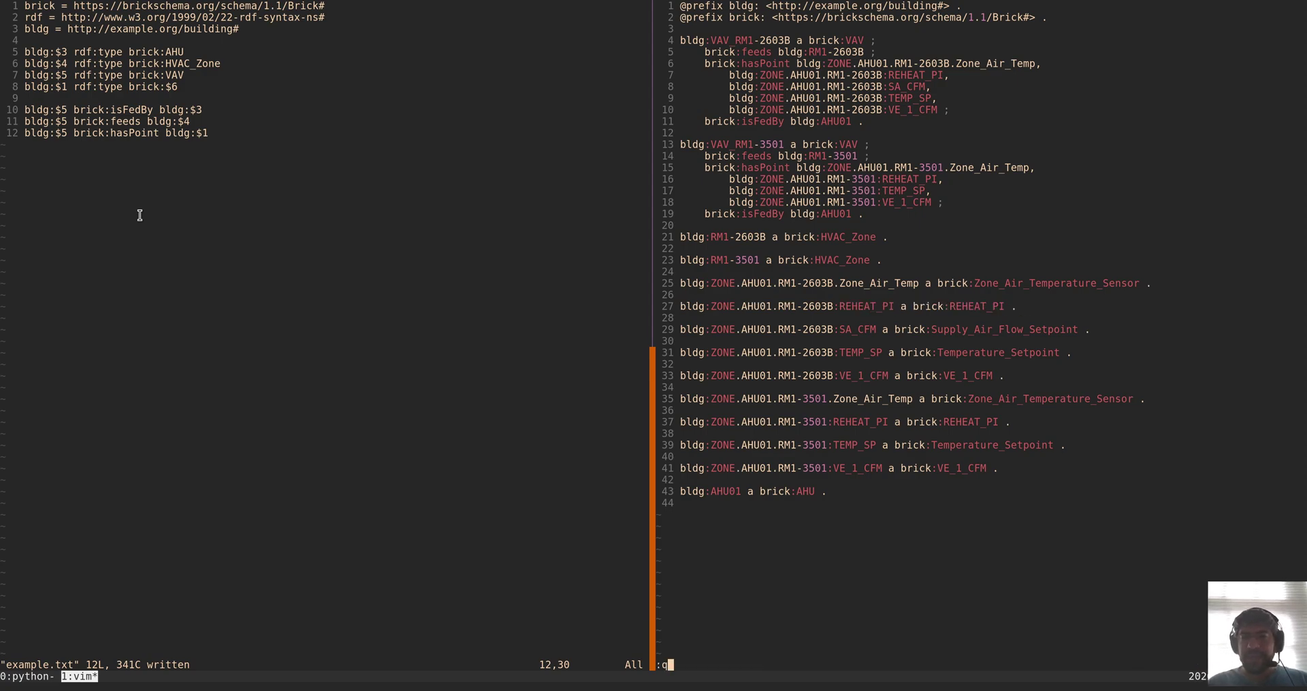
key(Return)
key(Up)
key(Up)
key(Left)
key(Left)
key(Left)
key(Left)
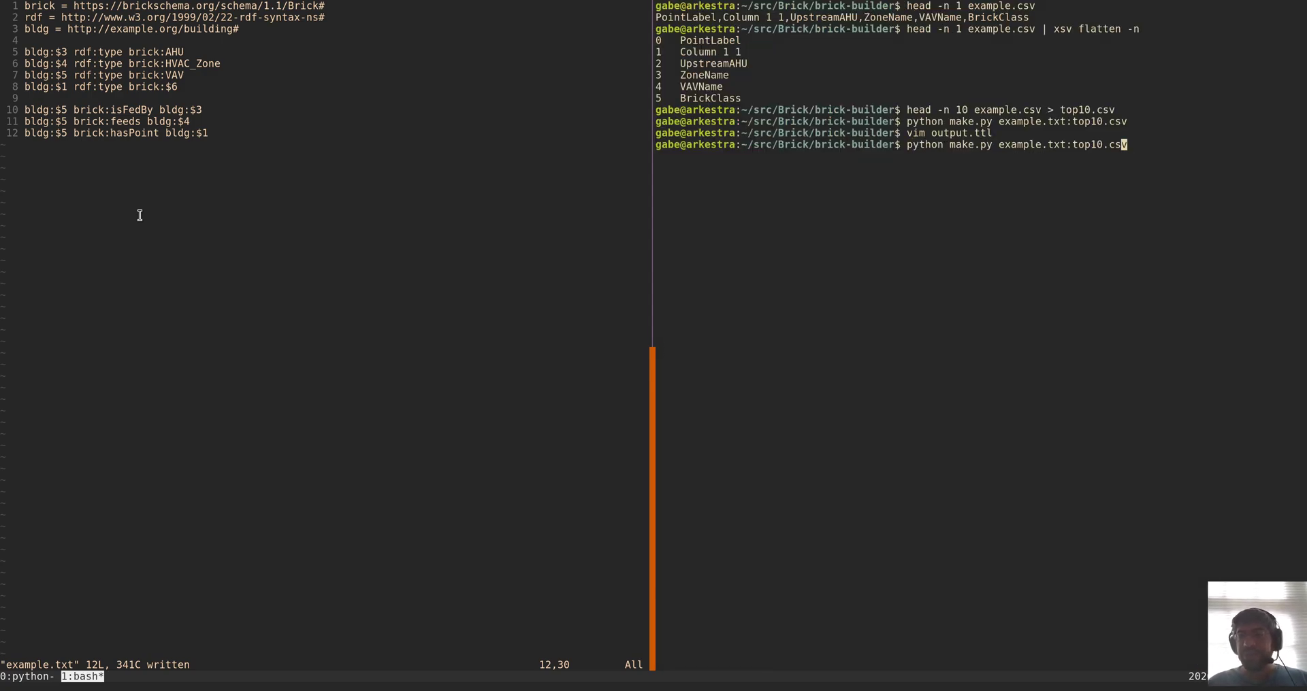
key(BackSpace)
key(BackSpace)
key(BackSpace)
key(BackSpace)
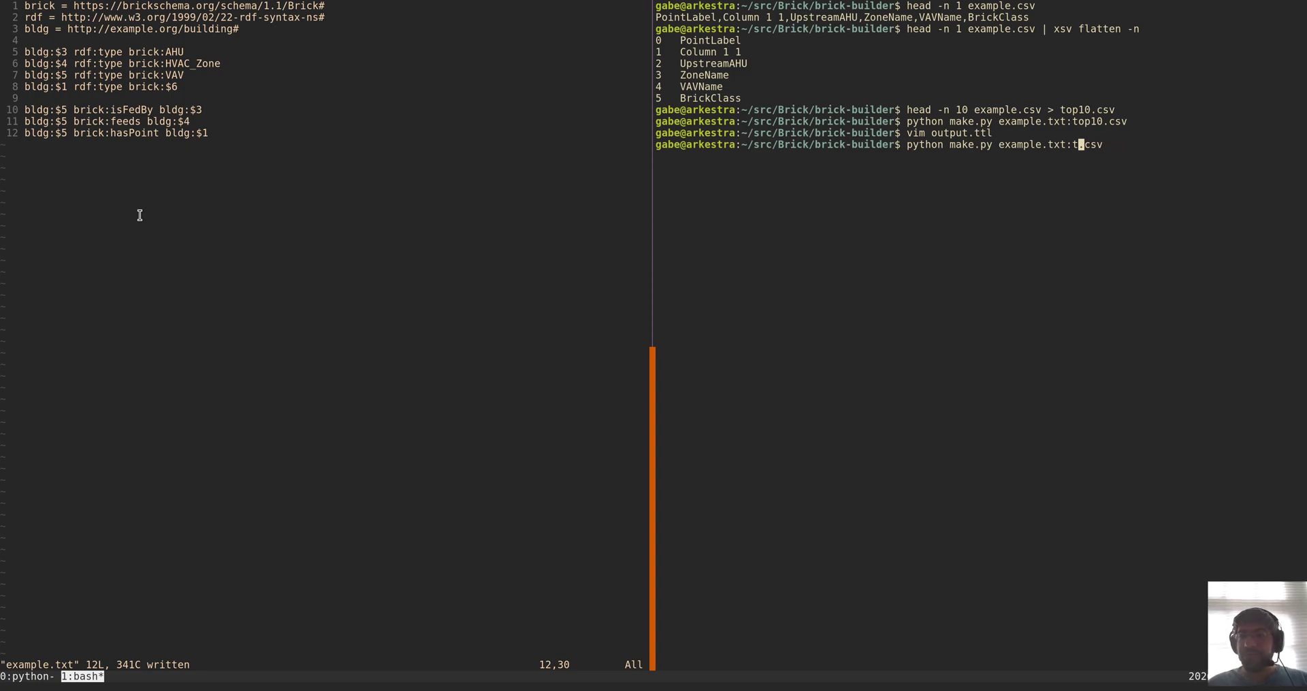
text(example)
key(Return)
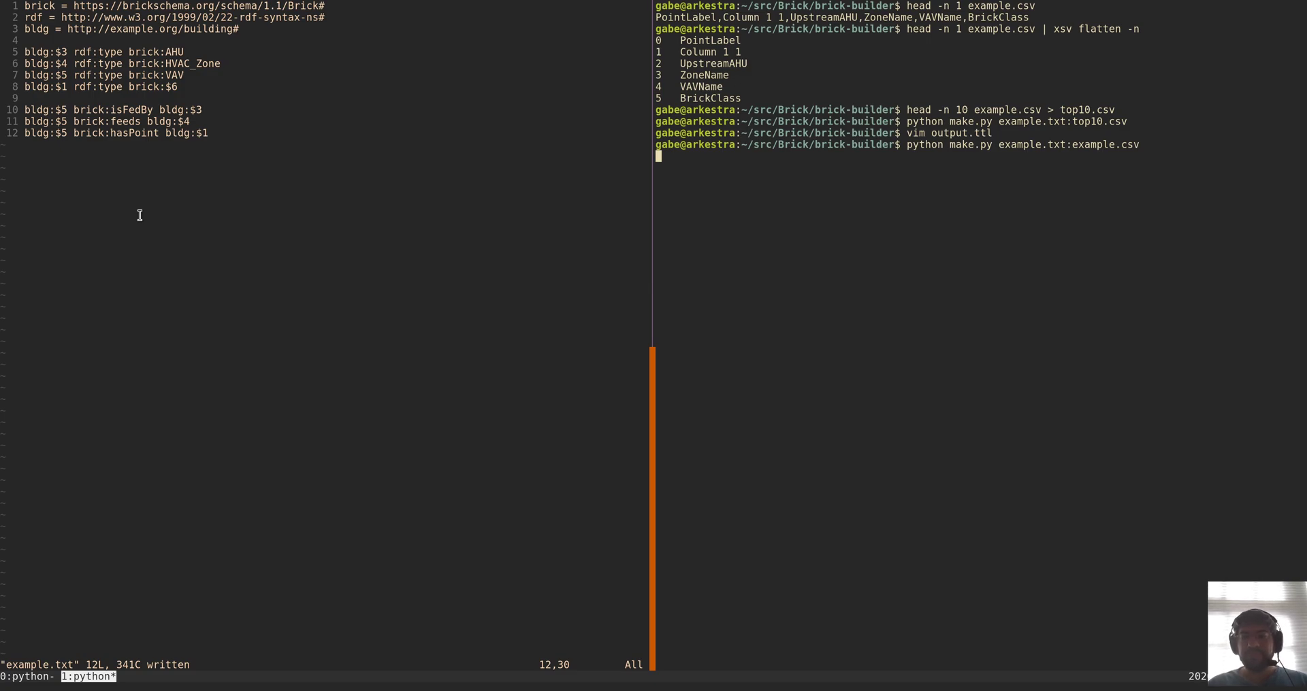
Reopen the regenerated output.ttl and page through its VAVs fed by AHU01 through AHU07.
key(Up)
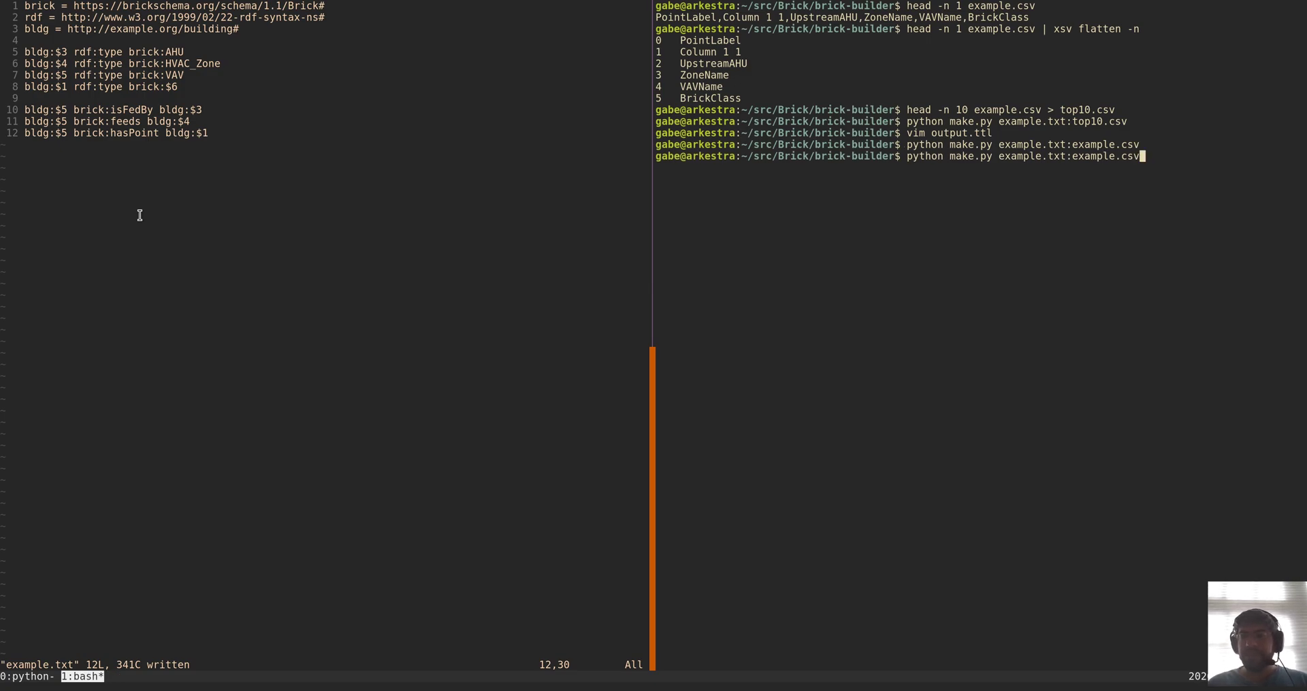
key(Up)
key(Return)
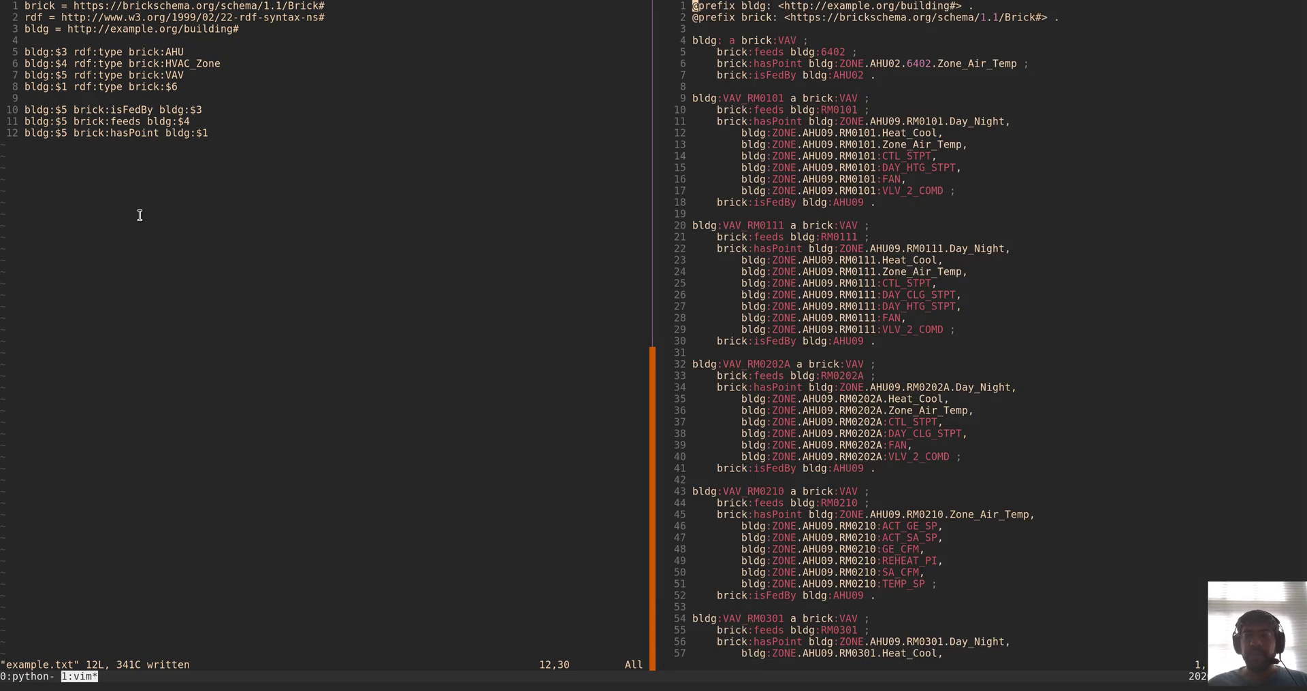
key(ctrl+d)
key(ctrl+d)
key(ctrl+d)
key(ctrl+d)
key(ctrl+d)
key(ctrl+d)
key(ctrl+d)
key(ctrl+d)
key(ctrl+d)
key(ctrl+d)
key(ctrl+d)
key(ctrl+d)
key(ctrl+d)
key(ctrl+d)
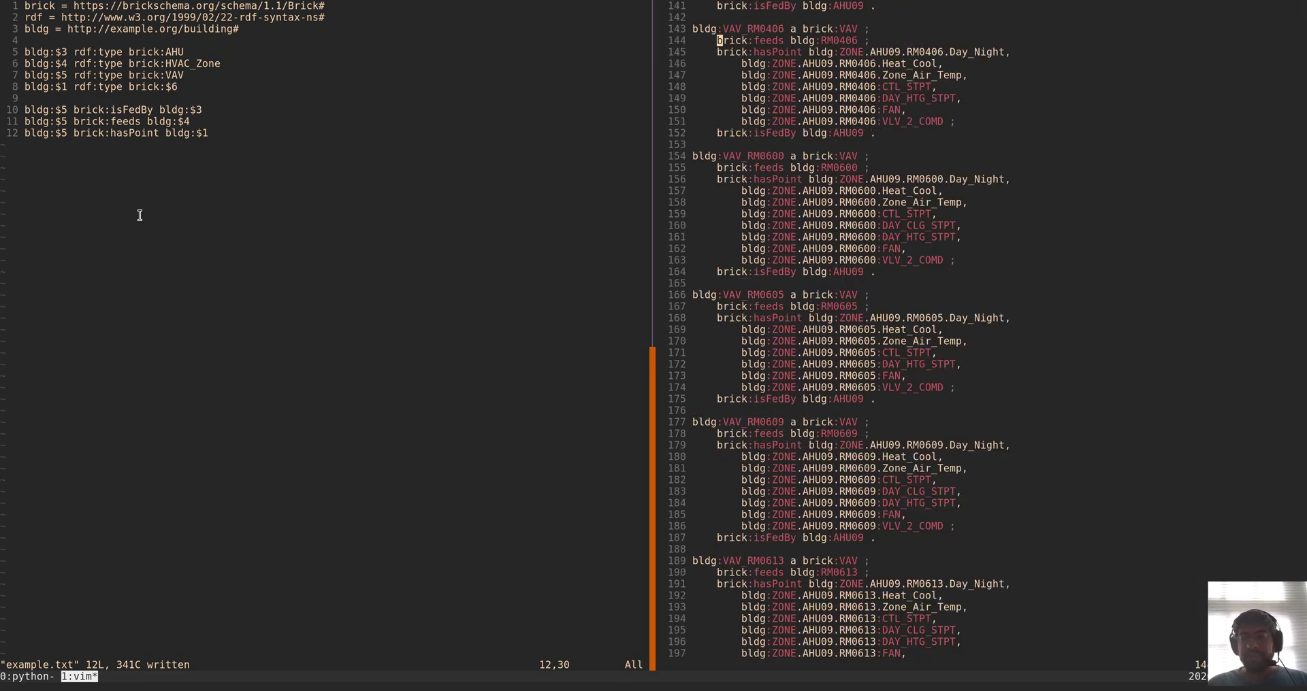
key(ctrl+d)
key(ctrl+d)
key(ctrl+d)
key(ctrl+d)
key(ctrl+d)
key(ctrl+d)
key(ctrl+d)
key(ctrl+d)
key(ctrl+d)
key(ctrl+d)
key(ctrl+d)
key(ctrl+d)
key(ctrl+d)
key(ctrl+d)
key(ctrl+d)
key(ctrl+d)
key(ctrl+d)
key(ctrl+d)
key(ctrl+d)
key(ctrl+d)
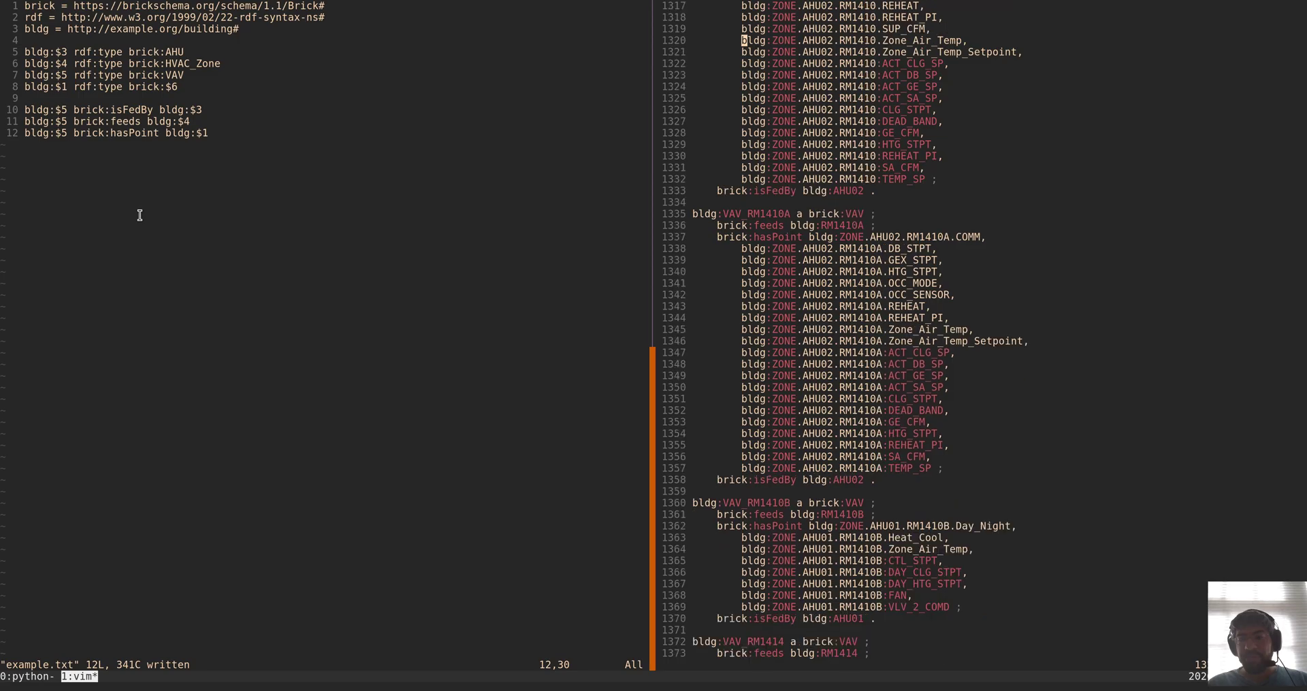
key(ctrl+d)
key(ctrl+d)
key(ctrl+d)
key(ctrl+d)
key(ctrl+d)
key(ctrl+d)
key(ctrl+d)
key(ctrl+d)
key(ctrl+d)
key(ctrl+d)
key(ctrl+d)
key(ctrl+d)
key(ctrl+d)
key(ctrl+d)
key(ctrl+d)
key(ctrl+d)
key(ctrl+d)
key(ctrl+d)
key(ctrl+d)
key(ctrl+d)
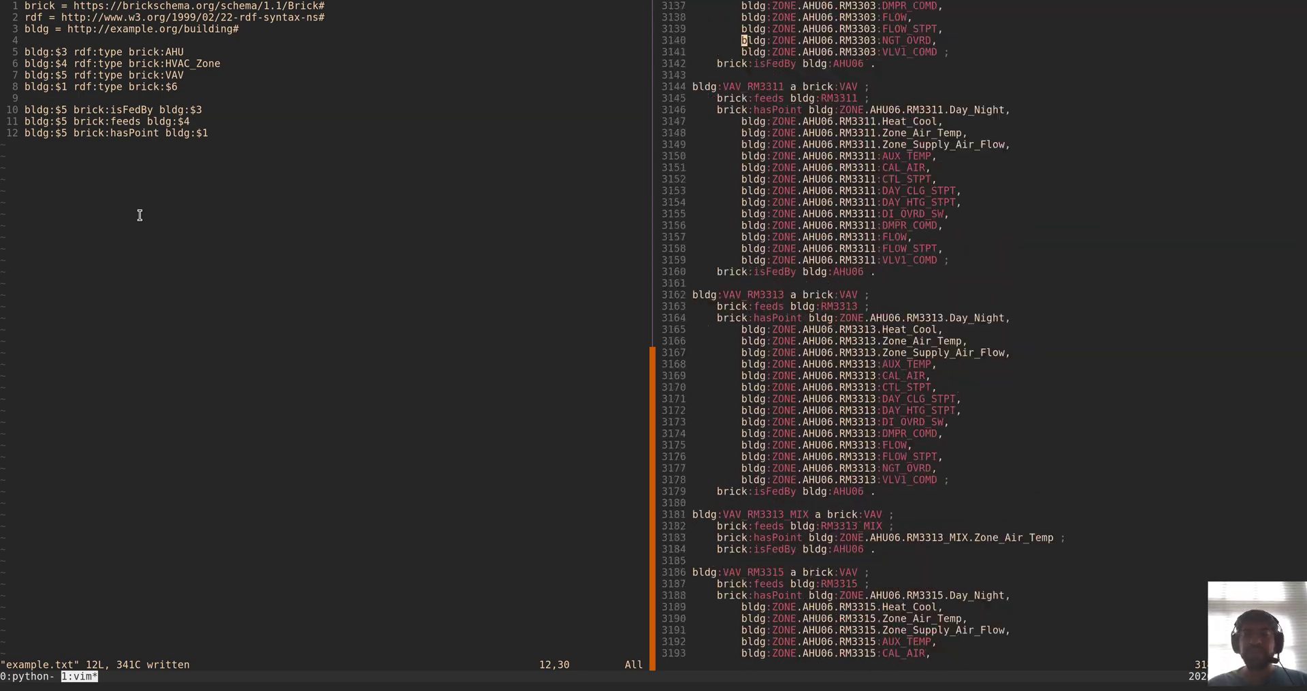
key(ctrl+d)
key(ctrl+d)
key(ctrl+d)
key(ctrl+d)
key(ctrl+d)
key(ctrl+d)
key(ctrl+d)
key(ctrl+d)
key(ctrl+d)
key(ctrl+d)
key(ctrl+d)
key(ctrl+d)
key(ctrl+d)
key(ctrl+d)
key(ctrl+d)
key(ctrl+d)
key(ctrl+d)
key(ctrl+d)
key(ctrl+d)
key(ctrl+d)
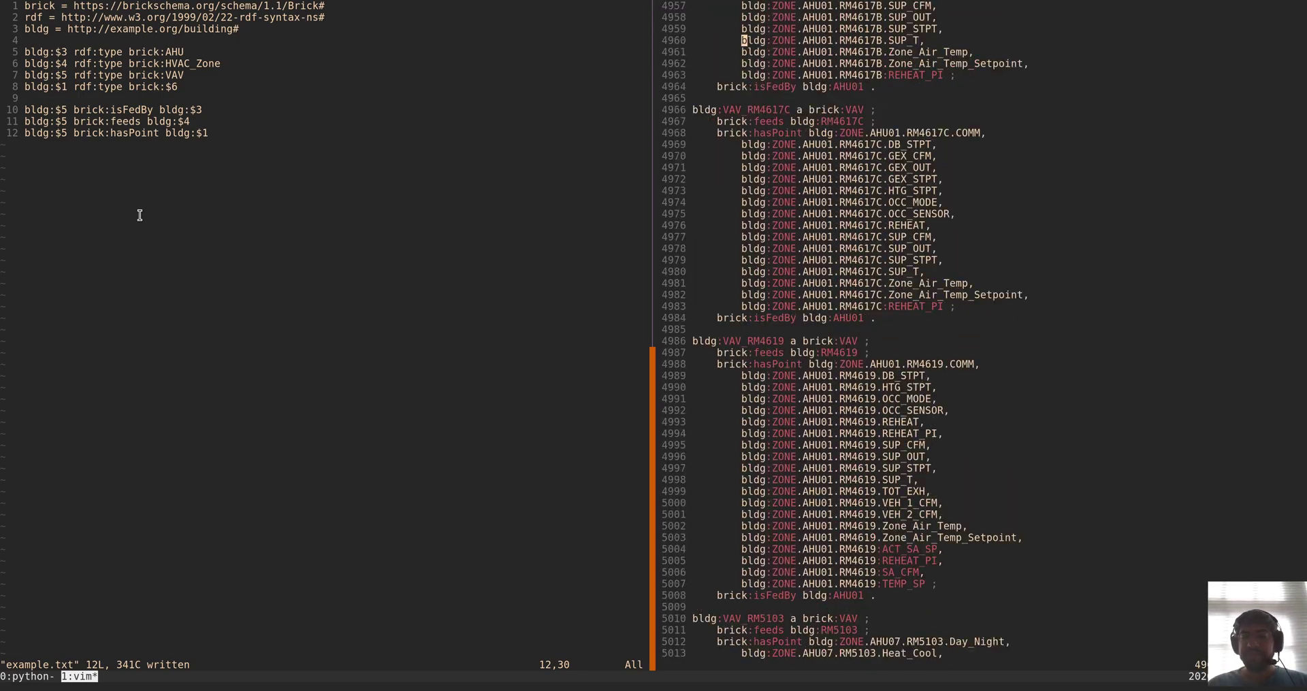
key(ctrl+d)
key(ctrl+d)
key(ctrl+d)
key(ctrl+d)
key(ctrl+d)
key(ctrl+d)
key(ctrl+d)
key(ctrl+d)
key(ctrl+d)
key(ctrl+d)
key(ctrl+d)
key(ctrl+d)
key(ctrl+d)
key(ctrl+d)
key(ctrl+d)
key(ctrl+d)
key(ctrl+d)
key(ctrl+d)
key(ctrl+d)
key(ctrl+d)
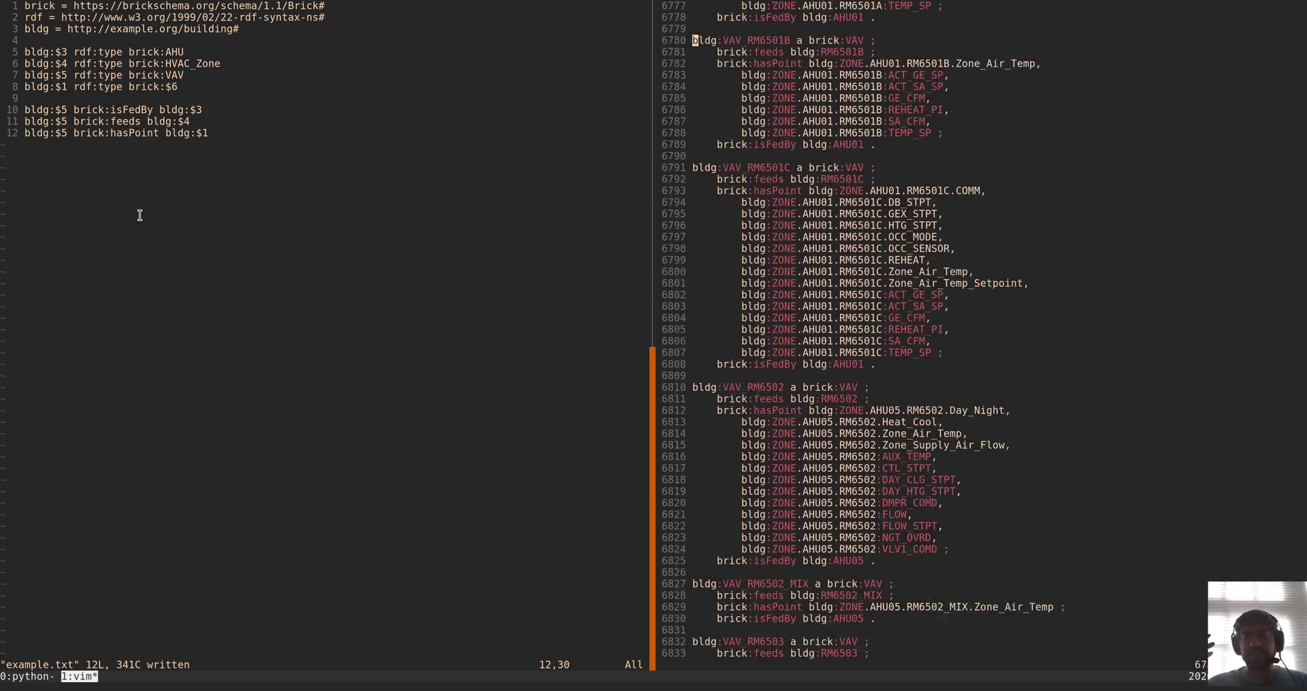
Return to the top of the roughly 8,500-line model and page down through more points.
key(g)
key(g)
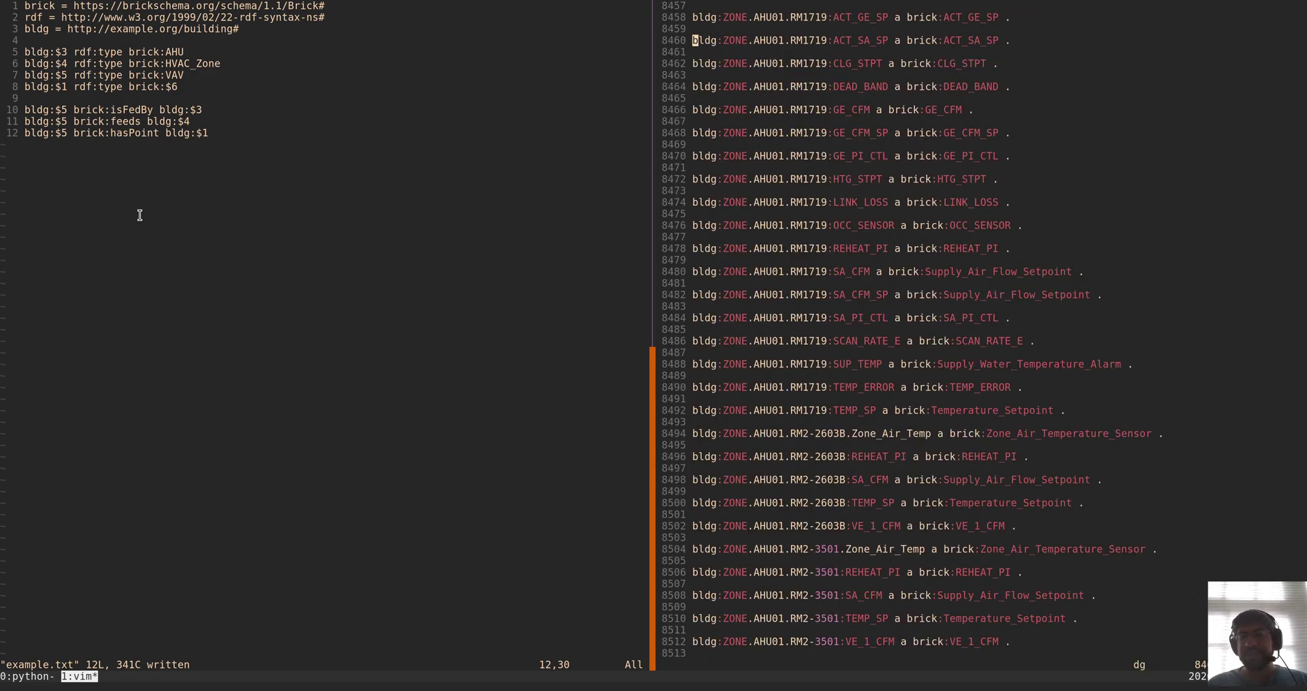
text(:noh)
key(Return)
key(ctrl+c)
key(j)
key(j)
key(j)
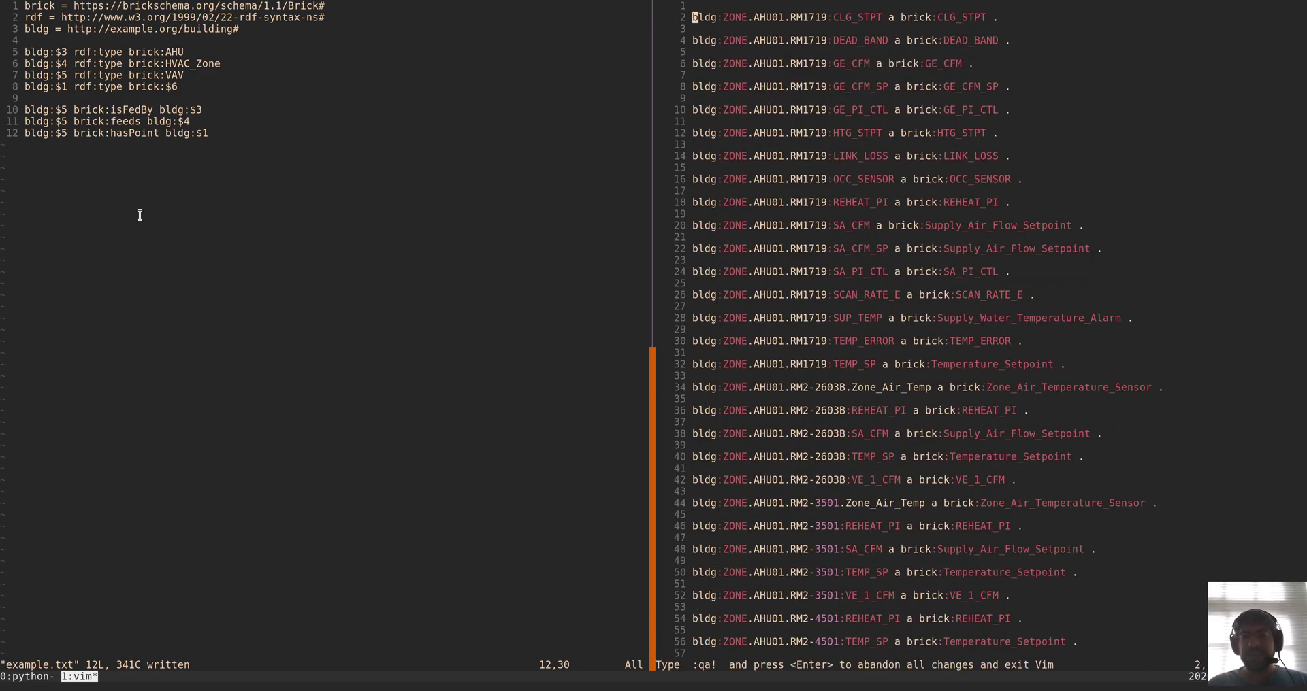
key(ctrl+d)
key(ctrl+d)
key(ctrl+d)
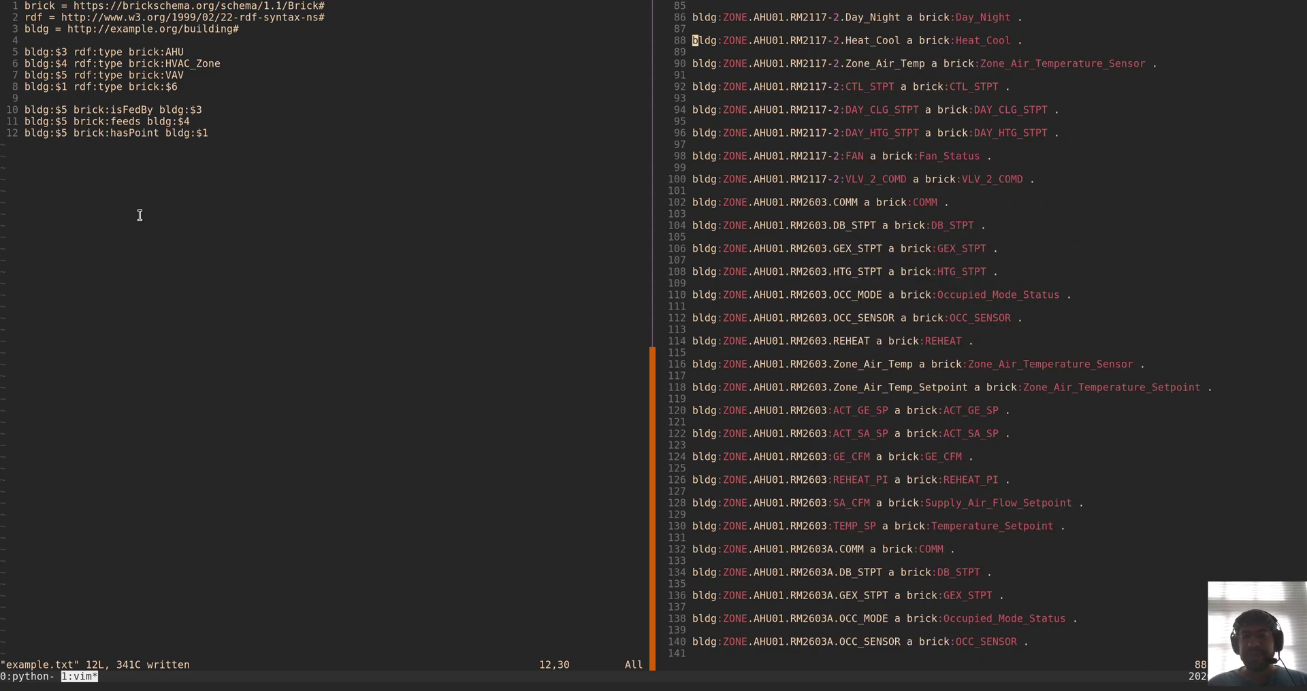
text(:)
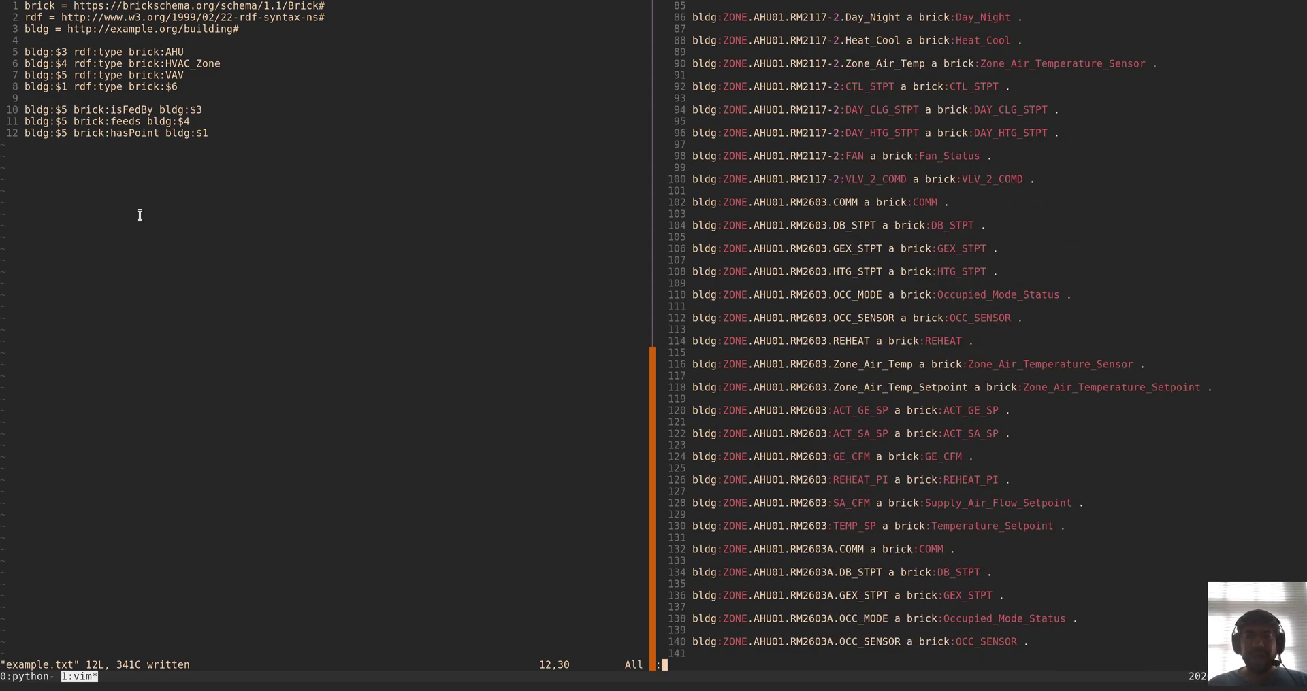